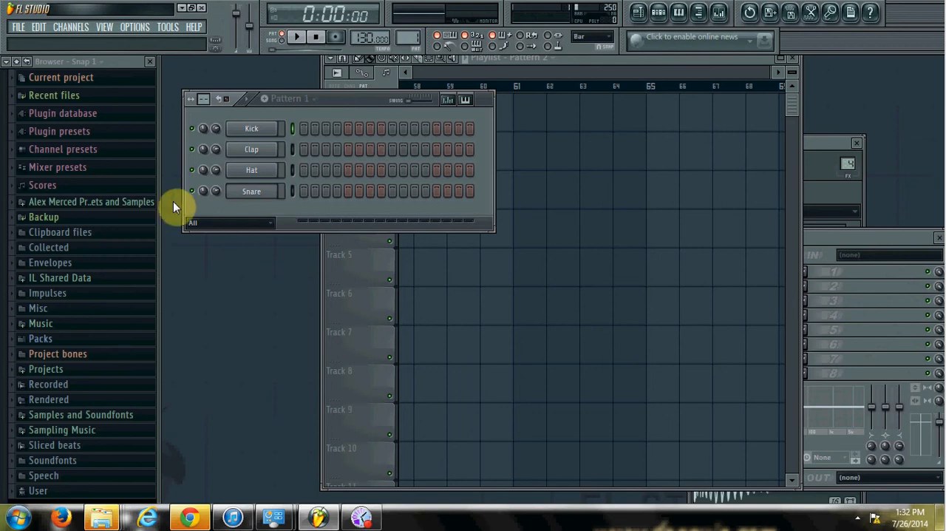
# Set the tempo to 180 BPM and load loop 5 from the 180bpm Bass Loops folder into a new sampler channel
pyautogui.click(154, 202)
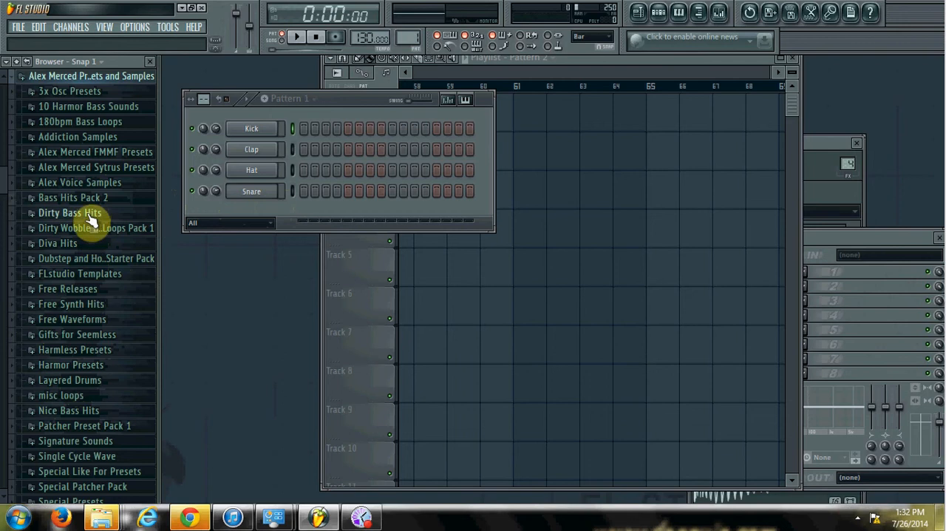
pyautogui.click(64, 123)
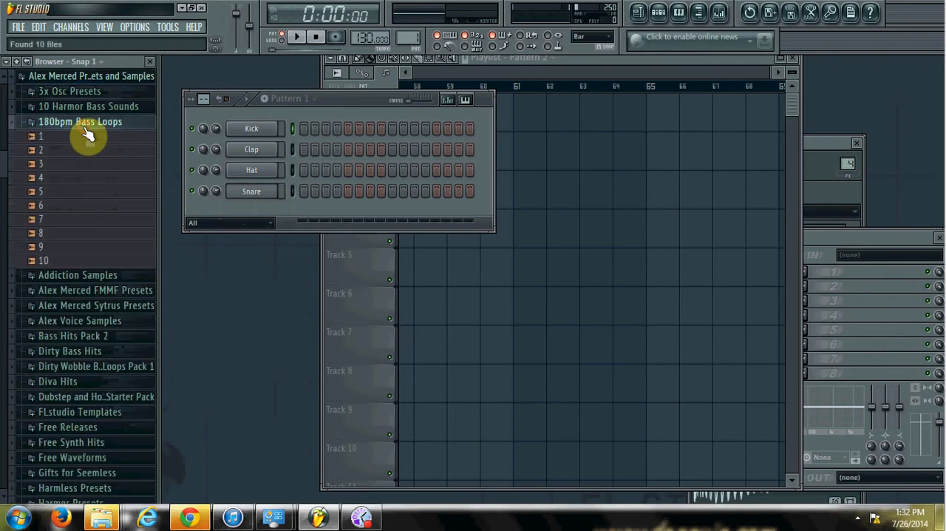
pyautogui.click(68, 192)
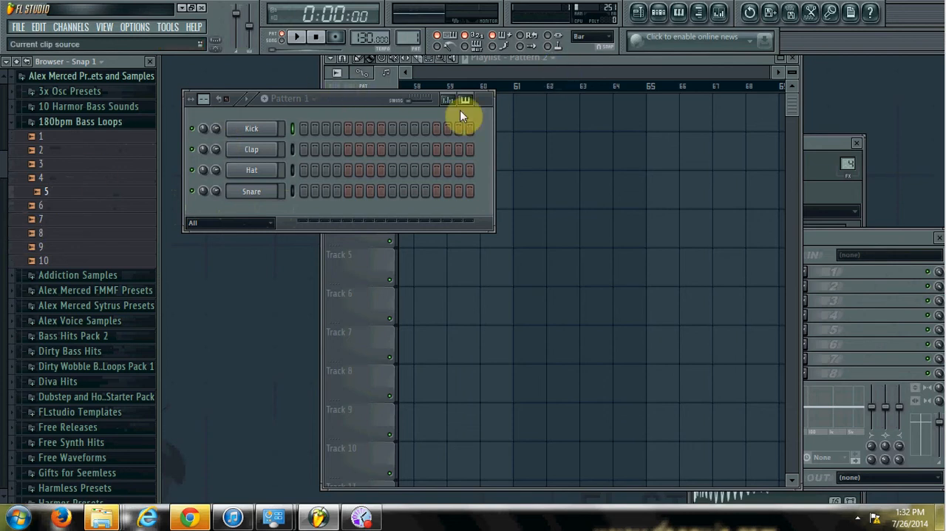
pyautogui.click(369, 39)
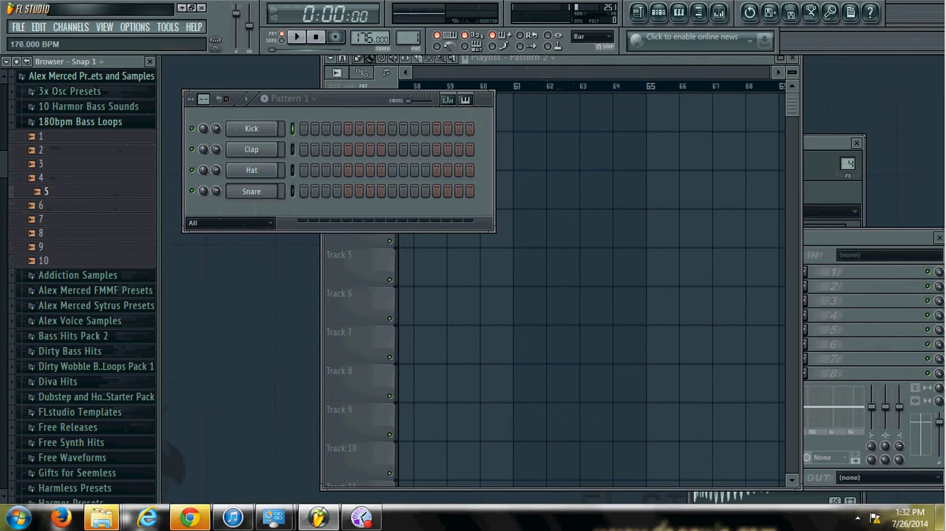
pyautogui.rightClick(75, 193)
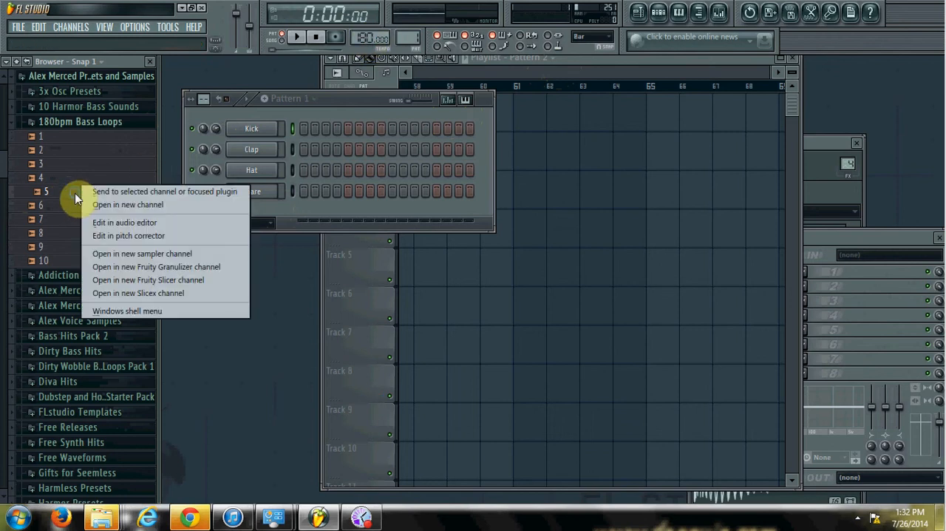
pyautogui.click(110, 253)
# Program and preview a pattern with loop 5 on step 1, kicks on steps 1 and 11, and claps on steps 5 and 13
pyautogui.click(303, 212)
pyautogui.click(304, 129)
pyautogui.click(349, 149)
pyautogui.click(414, 128)
pyautogui.click(436, 149)
pyautogui.click(296, 40)
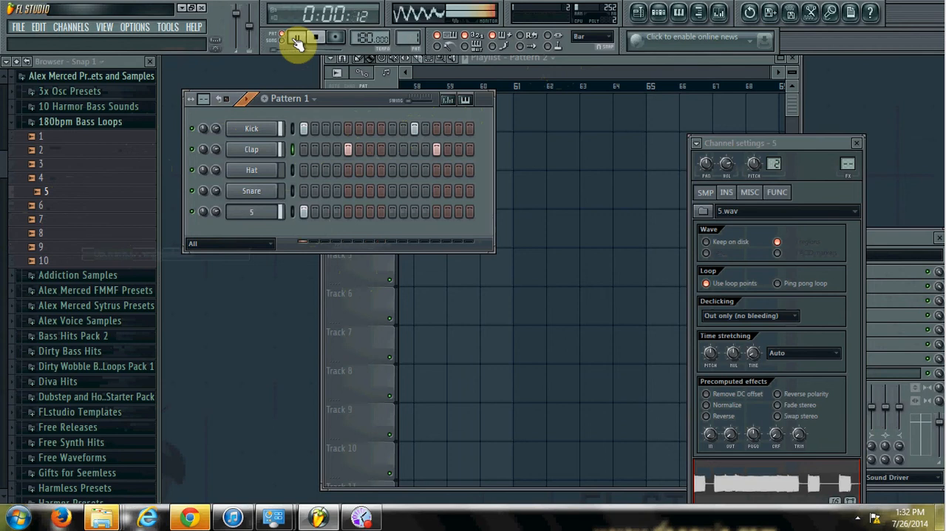
pyautogui.click(319, 41)
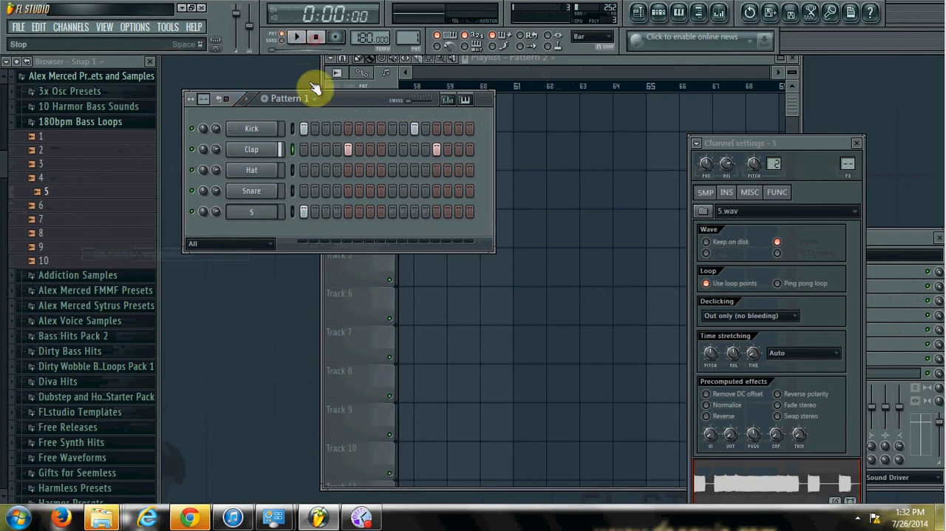
# Remove loop 5's trigger from step 1 and add a Harmor channel with its full interface in view
pyautogui.click(306, 212)
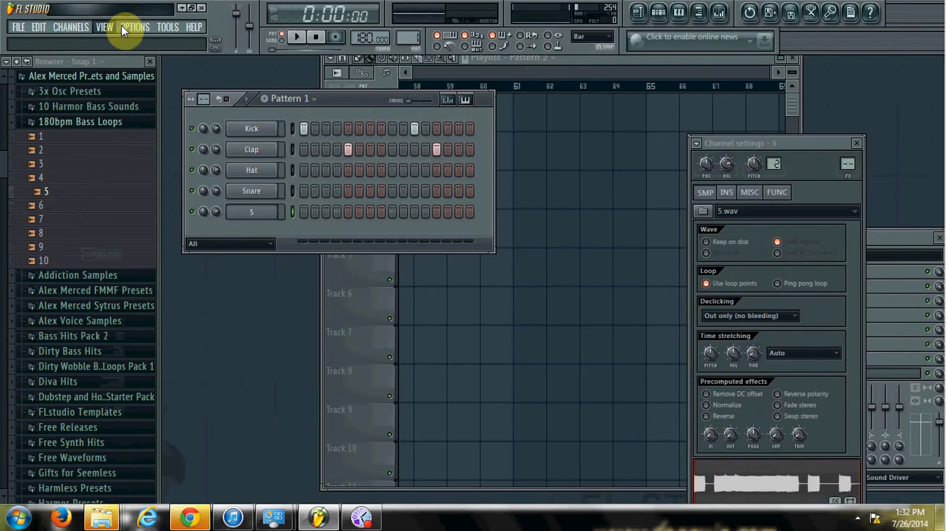
pyautogui.click(193, 26)
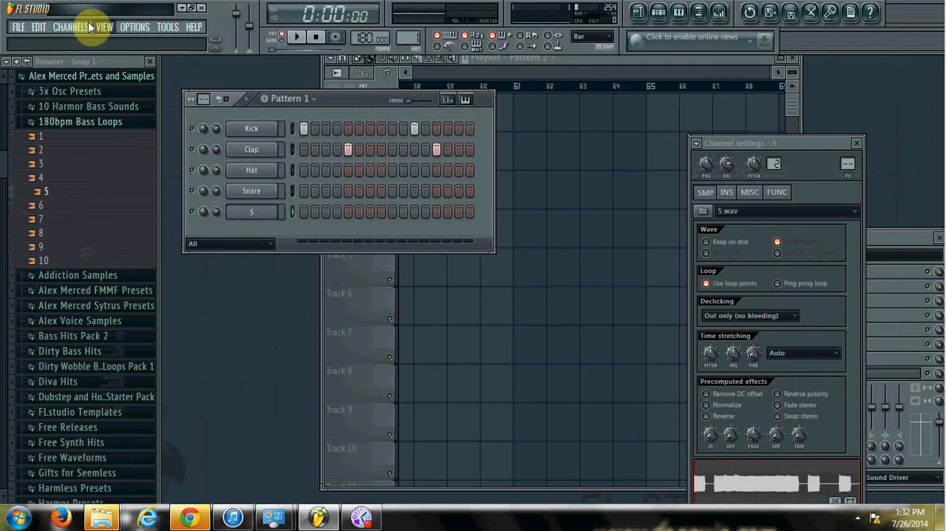
pyautogui.click(71, 27)
pyautogui.moveTo(76, 40)
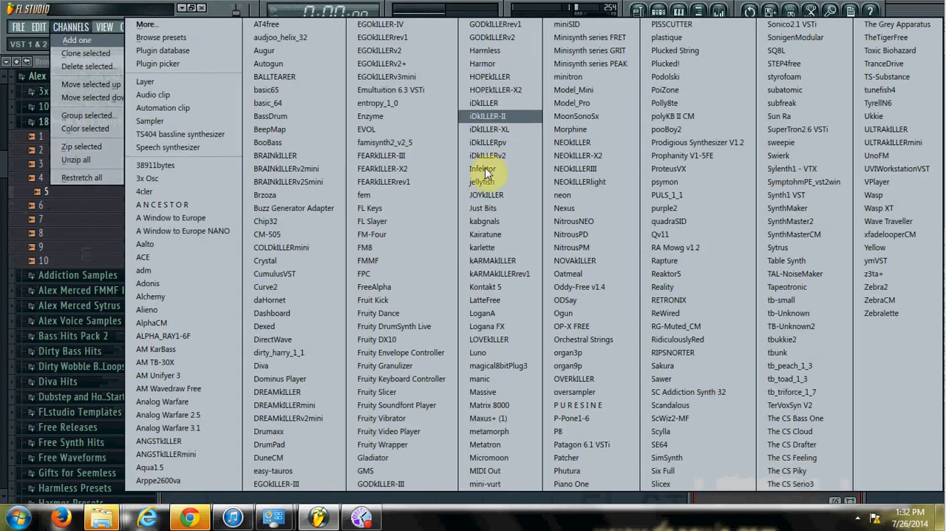
pyautogui.click(488, 65)
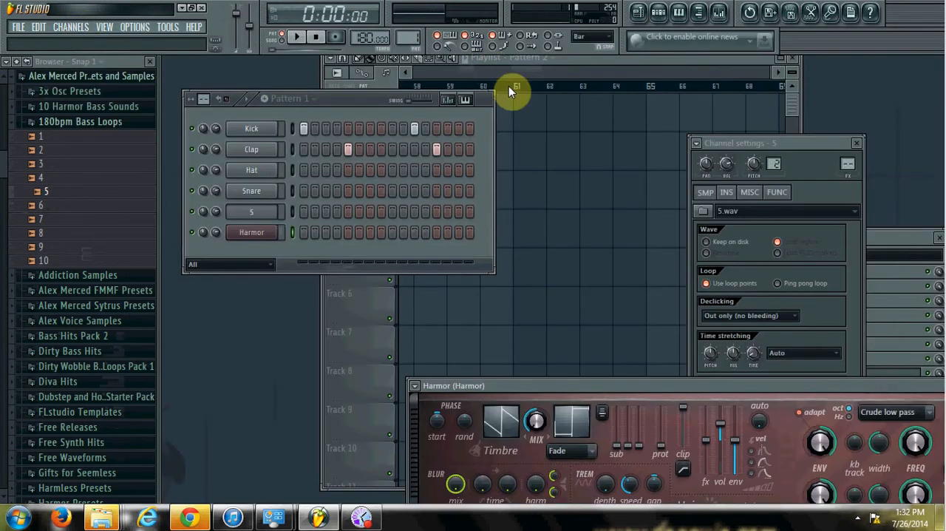
pyautogui.moveTo(671, 387); pyautogui.dragTo(449, 64)
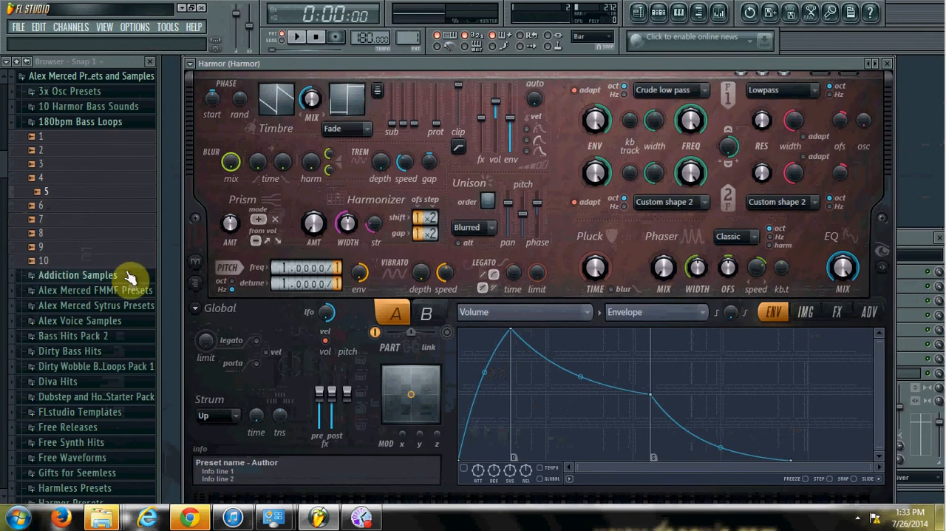
# Load loop 5 into Harmor's image synthesis section and audition a note
pyautogui.click(803, 315)
pyautogui.moveTo(67, 195); pyautogui.dragTo(547, 436)
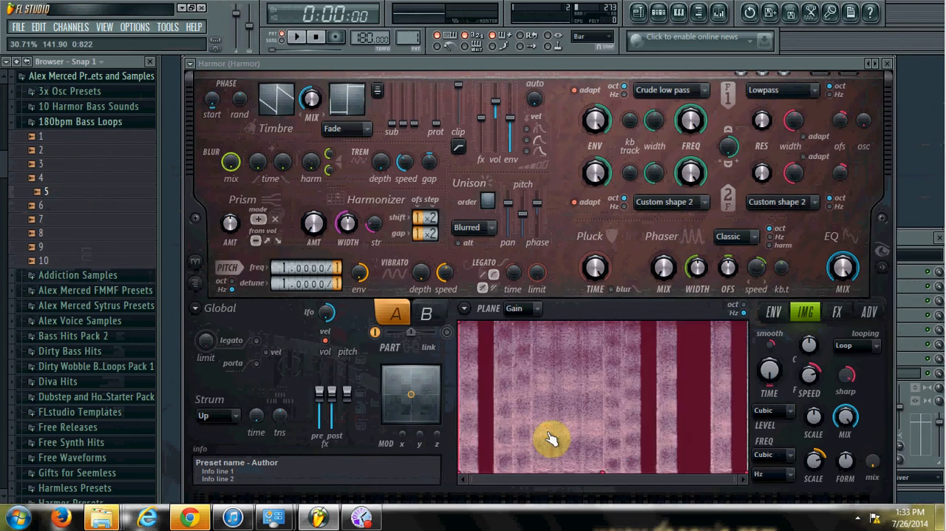
pyautogui.press('z')
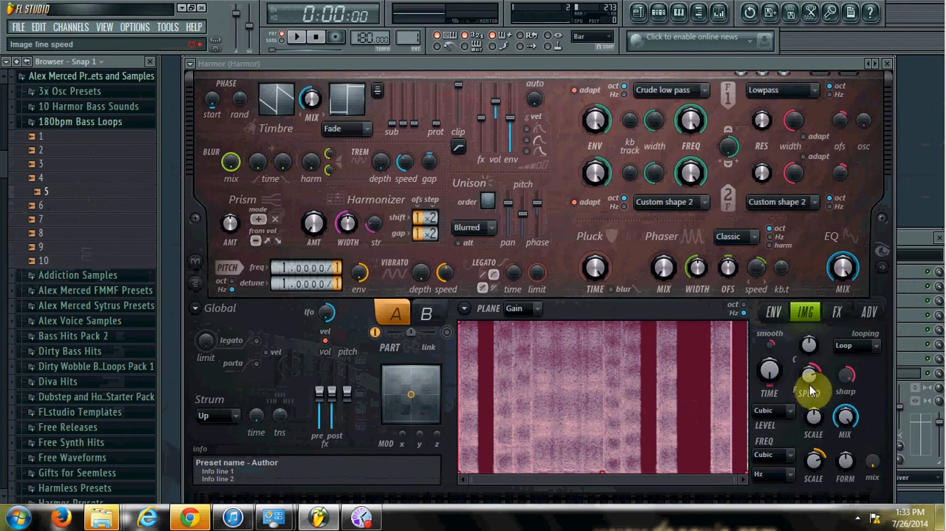
# Reduce the image fine speed, place the image time position about a quarter into the loop, and audition notes
pyautogui.moveTo(810, 386); pyautogui.dragTo(811, 378)
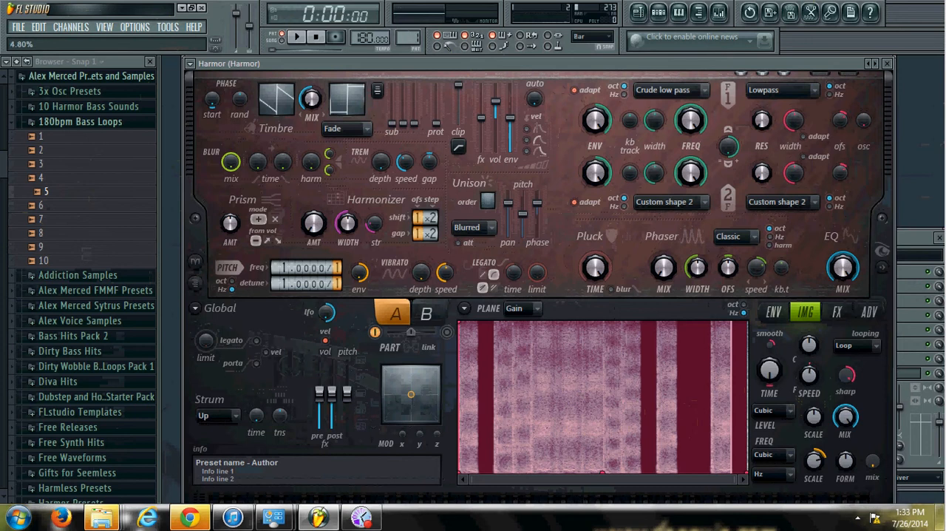
pyautogui.click(601, 375)
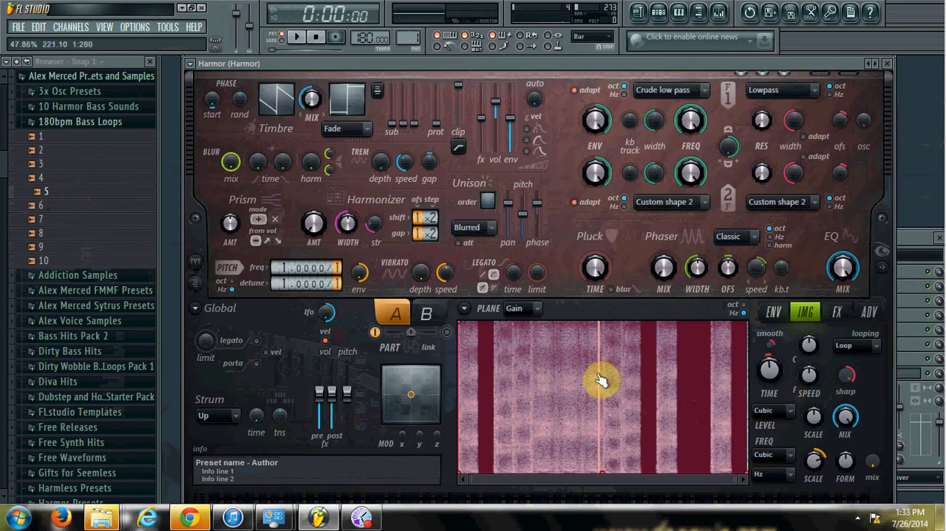
pyautogui.moveTo(601, 379); pyautogui.dragTo(555, 391)
pyautogui.press('n')
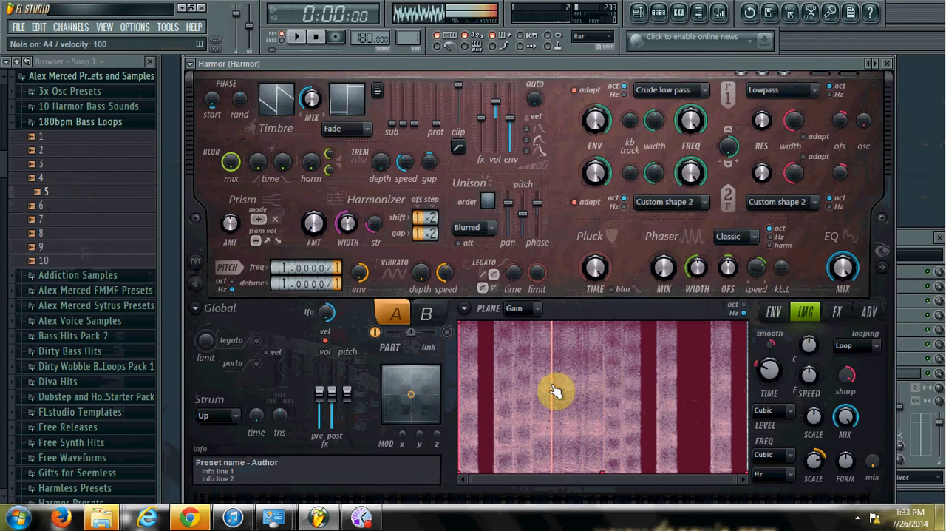
pyautogui.press('c')
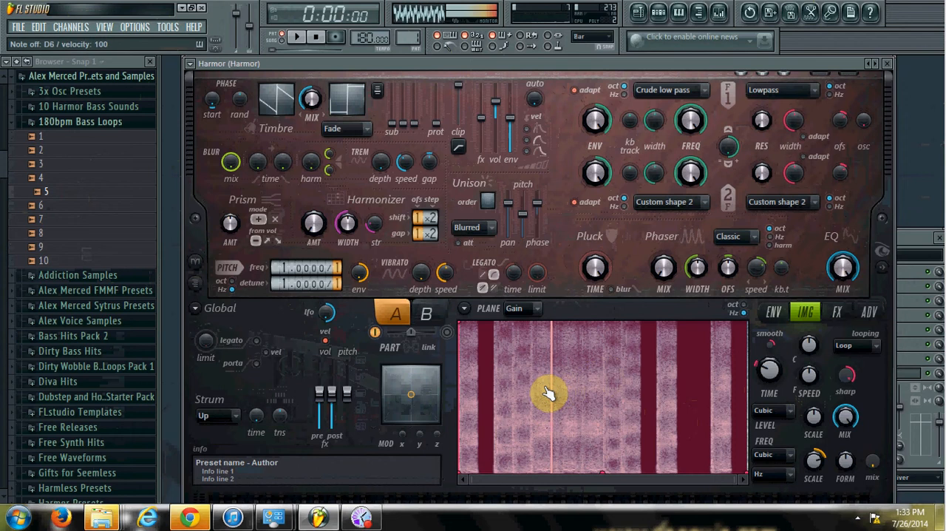
pyautogui.press('o')
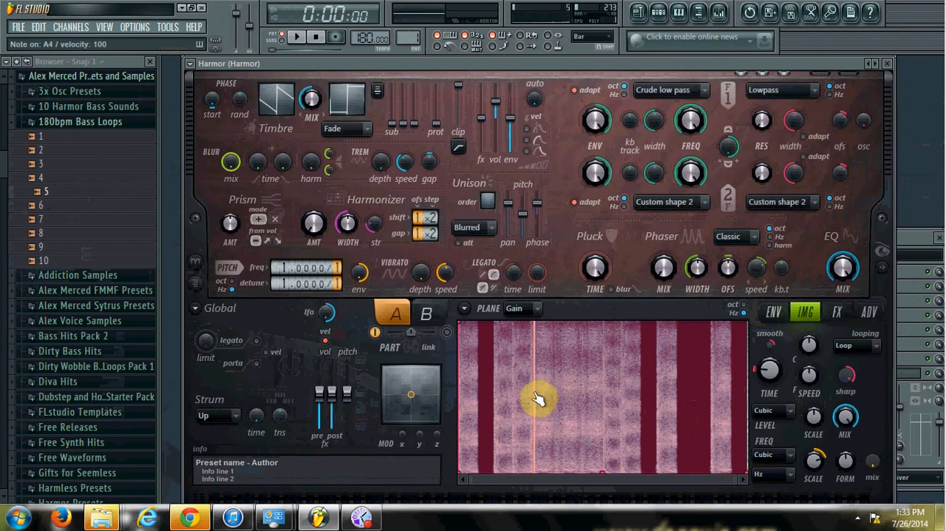
pyautogui.press('c')
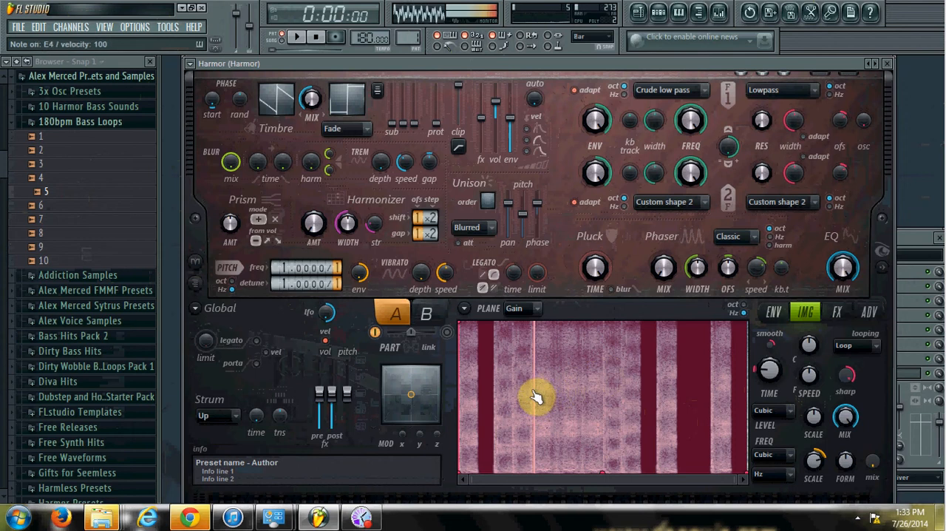
pyautogui.press('n')
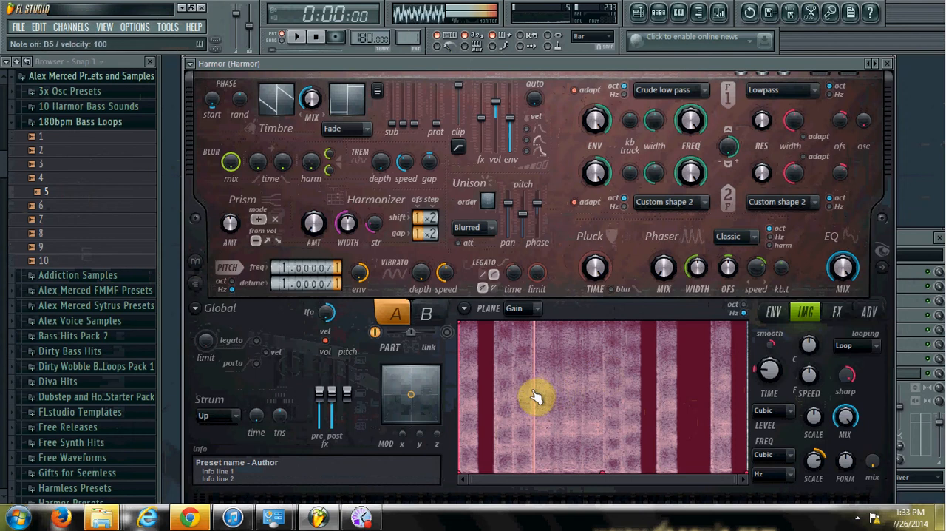
# Enable Softsat distortion in Harmor's effects with the amount at 100%, and audition notes
pyautogui.click(837, 312)
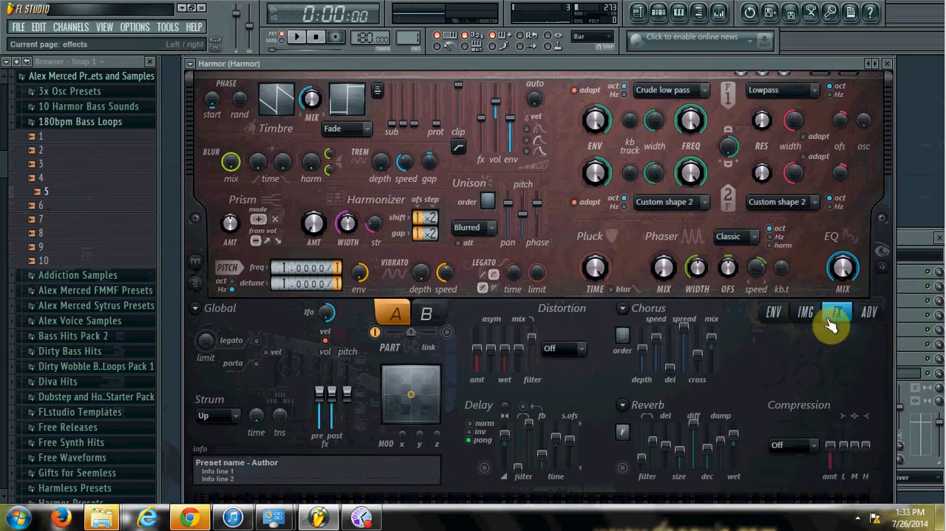
pyautogui.click(570, 351)
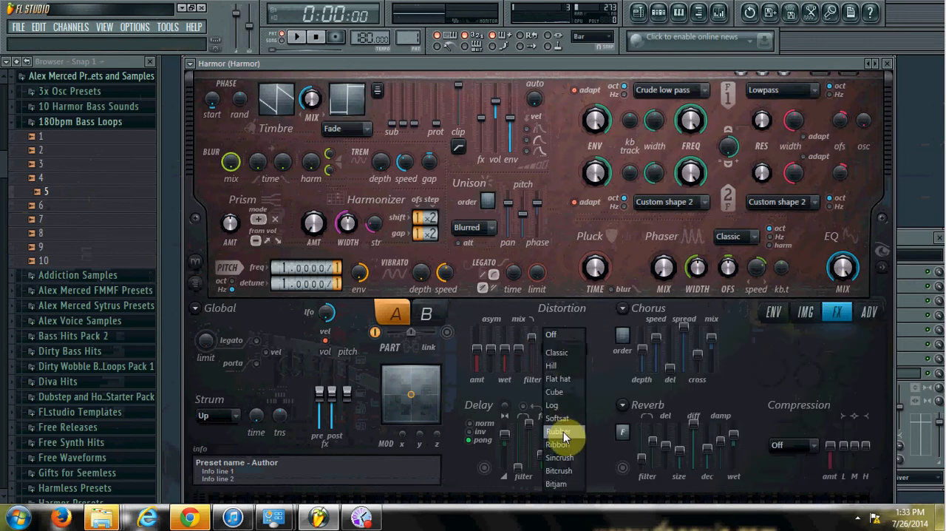
pyautogui.click(561, 421)
pyautogui.moveTo(479, 350); pyautogui.dragTo(484, 333)
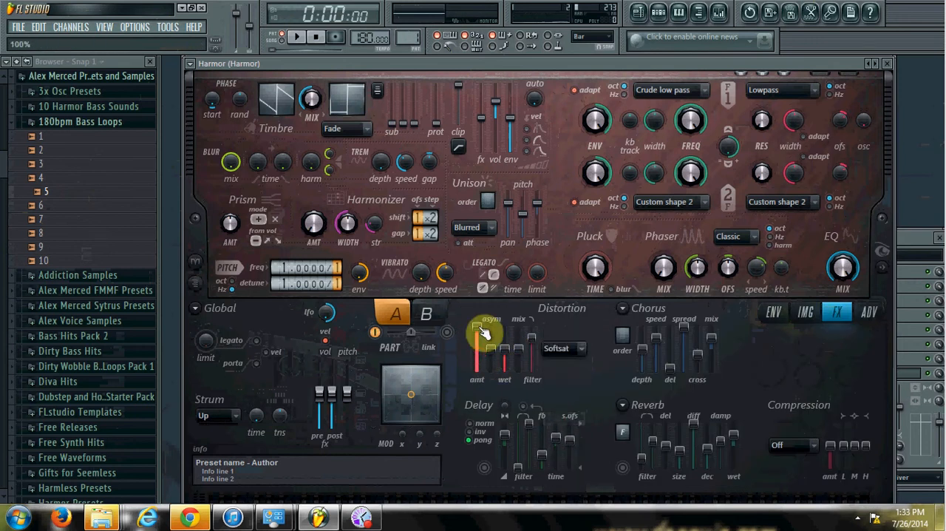
pyautogui.press('i')
pyautogui.press('b')
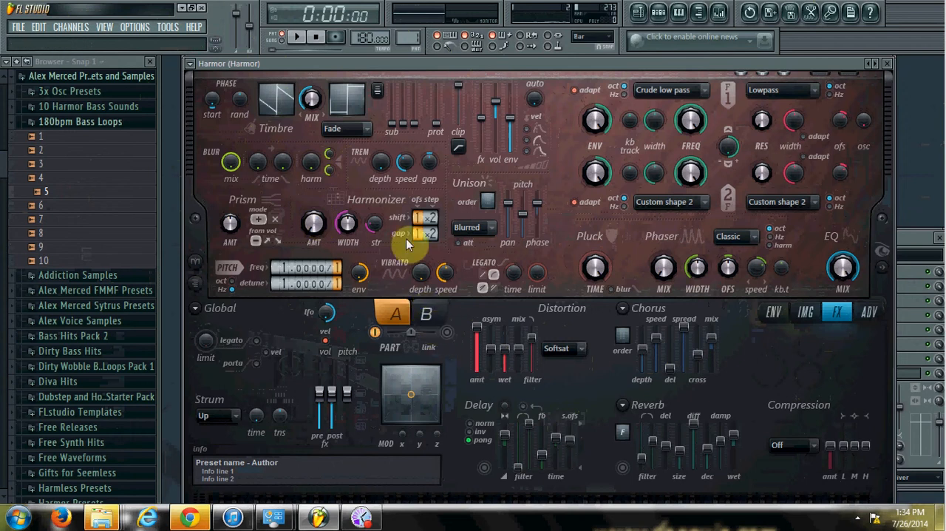
# Raise Harmor's Prism amount to 100% and audition notes
pyautogui.moveTo(233, 225); pyautogui.dragTo(233, 211)
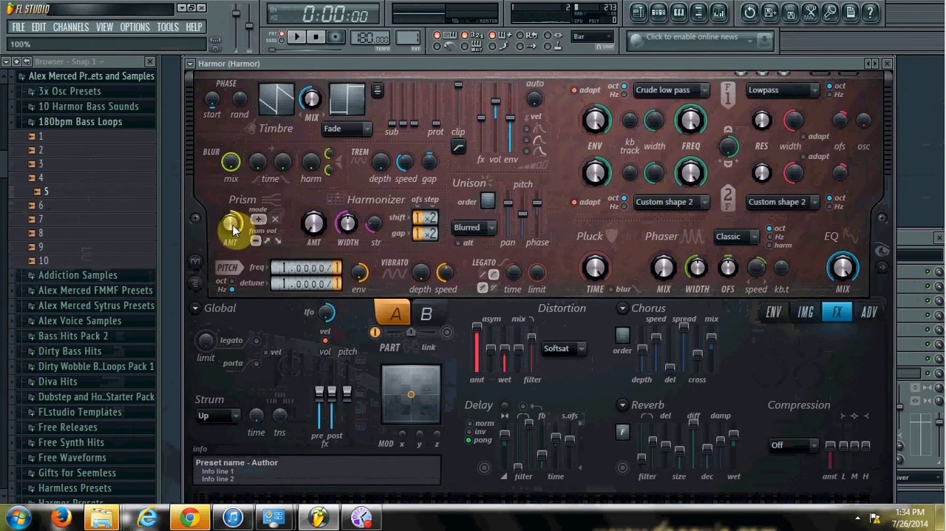
pyautogui.press('n')
pyautogui.press('b')
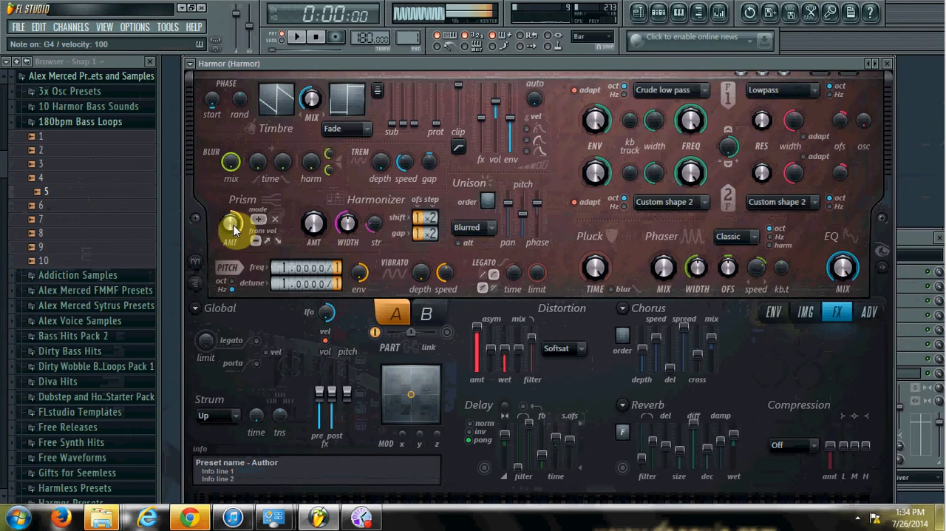
# Set Harmor's unison order to 5, raise the unison pitch, lower its phase, and audition notes
pyautogui.moveTo(487, 198); pyautogui.dragTo(488, 183)
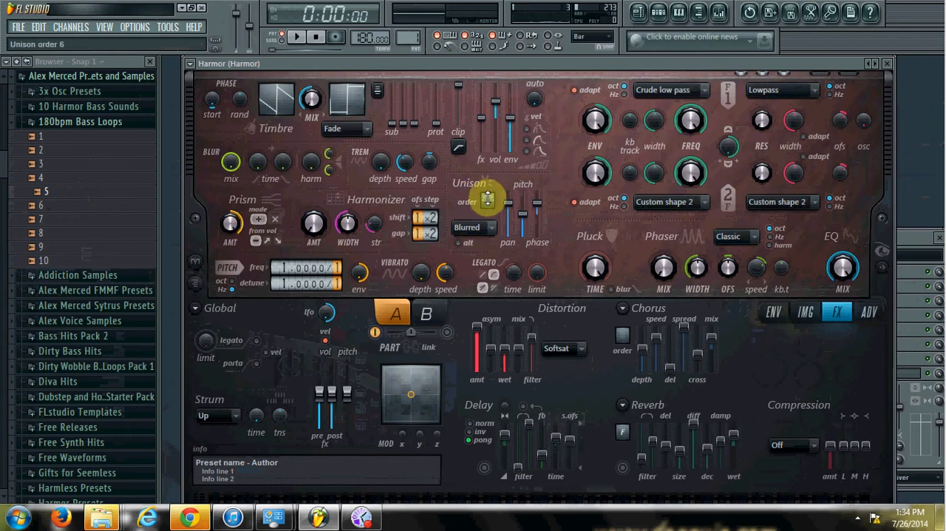
pyautogui.press('b')
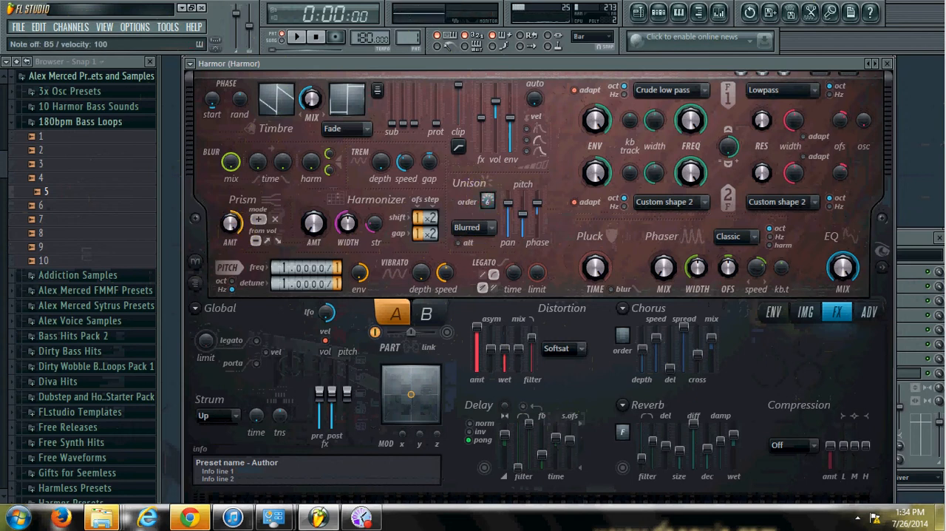
pyautogui.moveTo(522, 213); pyautogui.dragTo(538, 229)
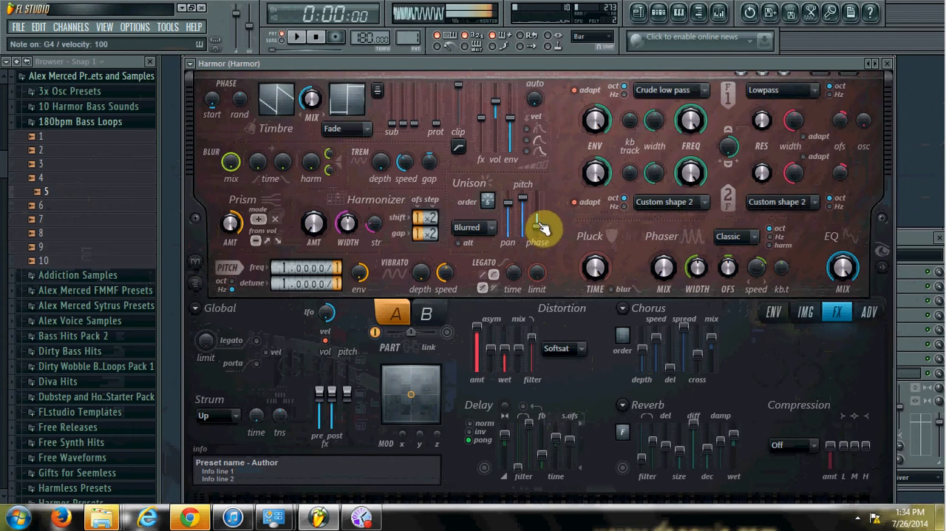
pyautogui.press('y')
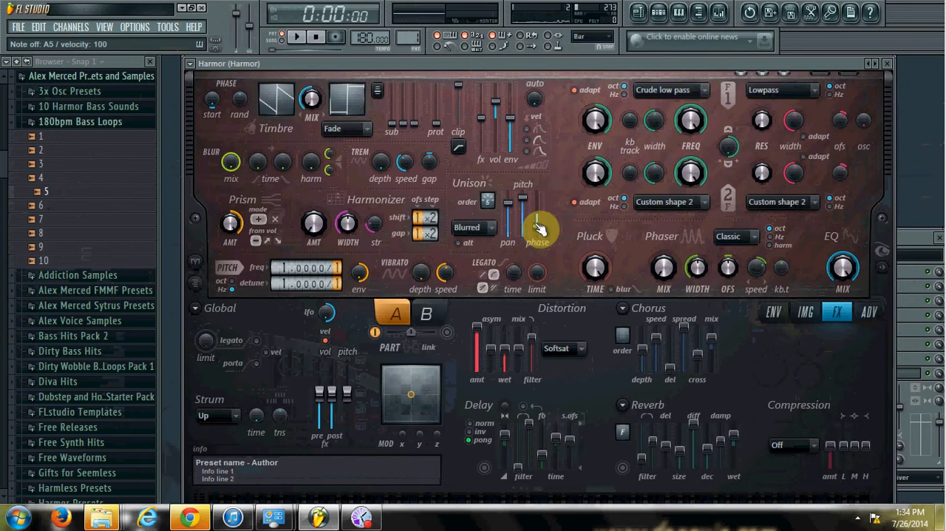
# Load loop 5 into a new Edison audio editor and zoom in on the start of its waveform
pyautogui.click(816, 319)
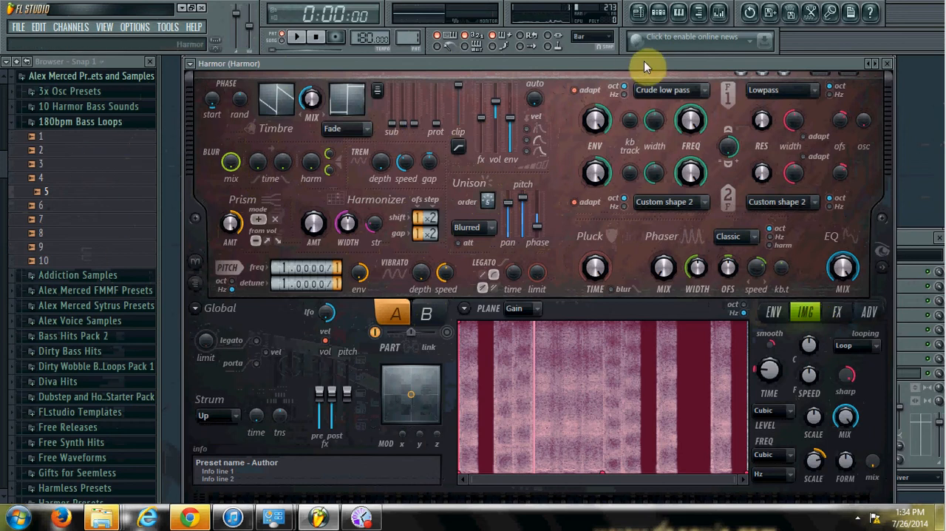
pyautogui.click(815, 15)
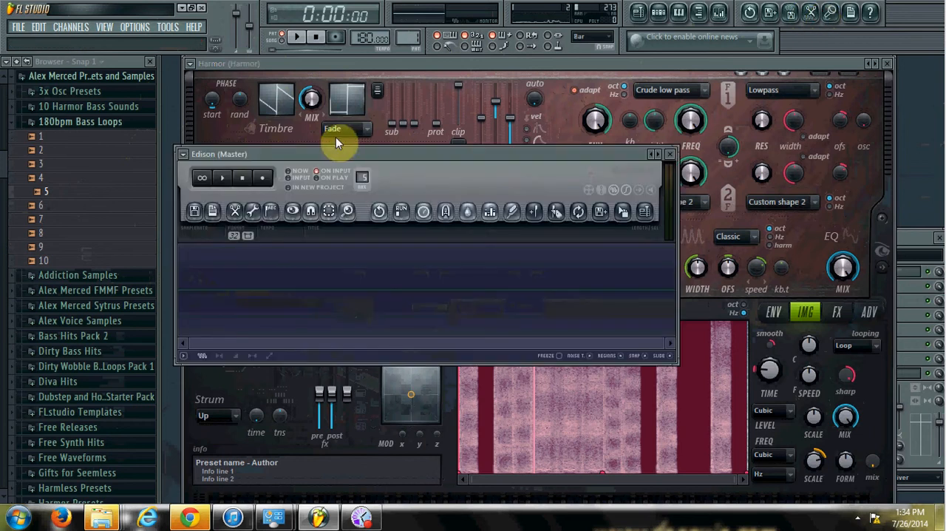
pyautogui.moveTo(63, 196); pyautogui.dragTo(242, 266)
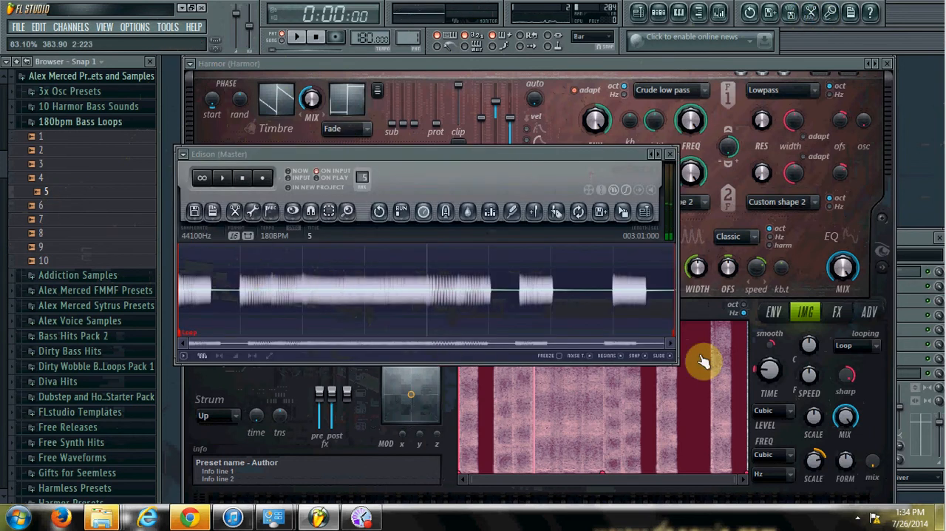
pyautogui.moveTo(662, 342); pyautogui.dragTo(187, 329)
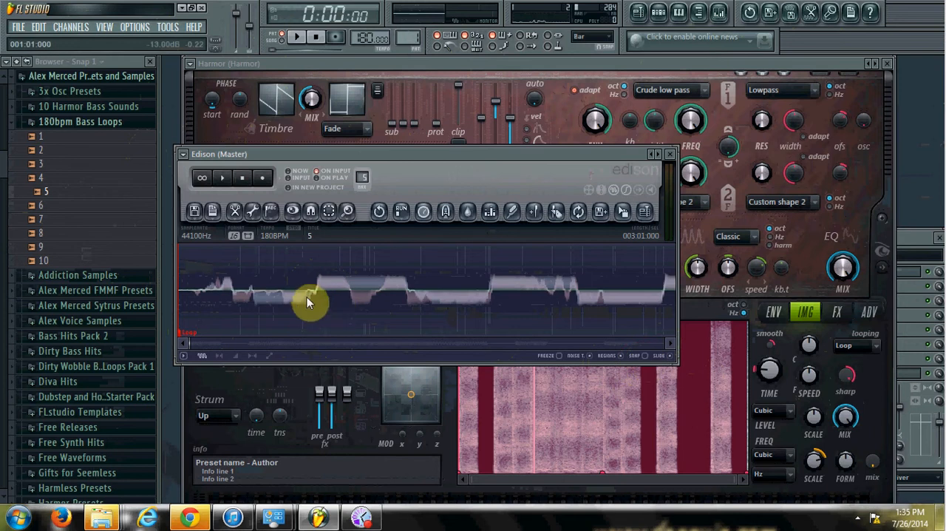
# Select the first raised section of the loop's waveform in Edison and audition it with looped playback enabled
pyautogui.moveTo(316, 289); pyautogui.dragTo(406, 299)
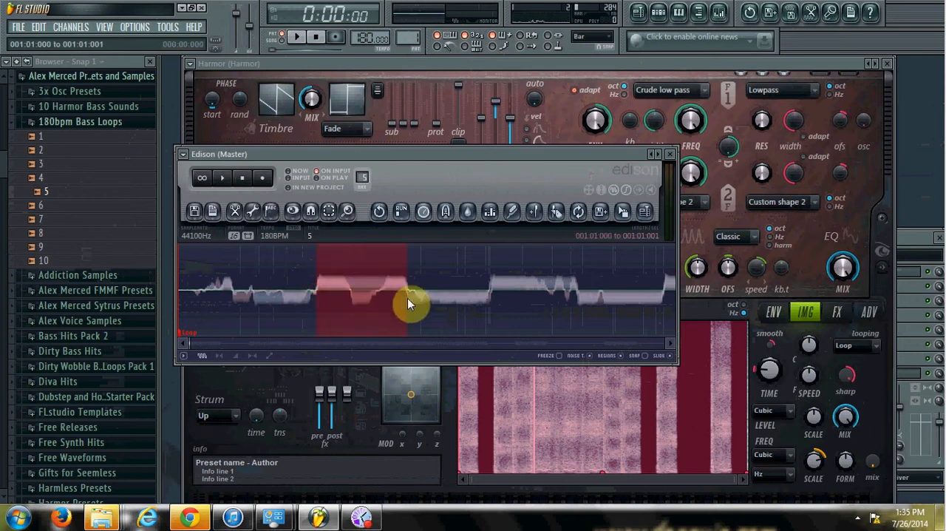
pyautogui.click(222, 179)
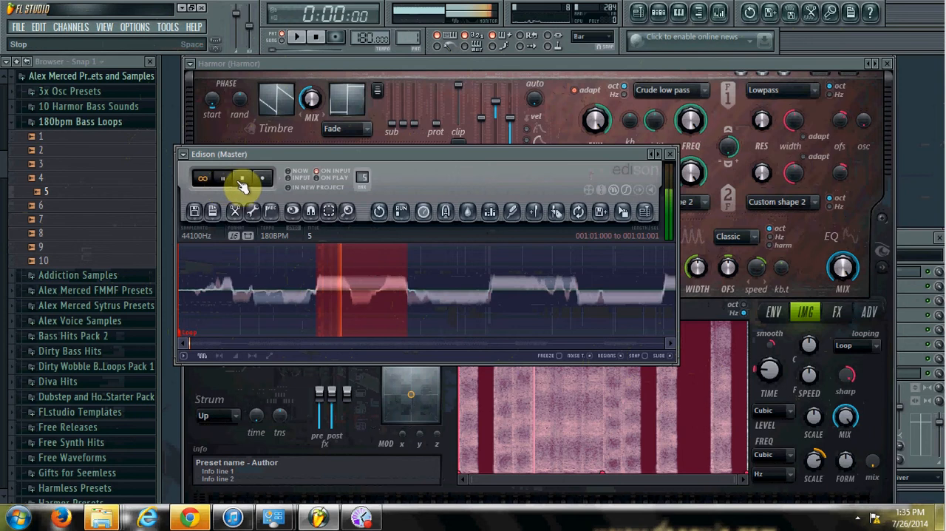
pyautogui.click(243, 180)
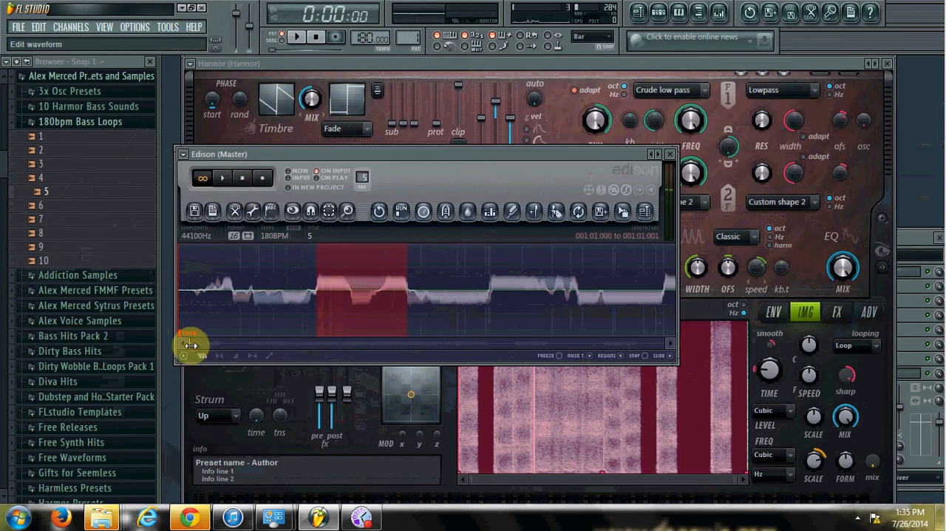
# Refine the selection to span the raised section from its steep rise to its final drop, auditioning it in a loop
pyautogui.moveTo(192, 345); pyautogui.dragTo(190, 345)
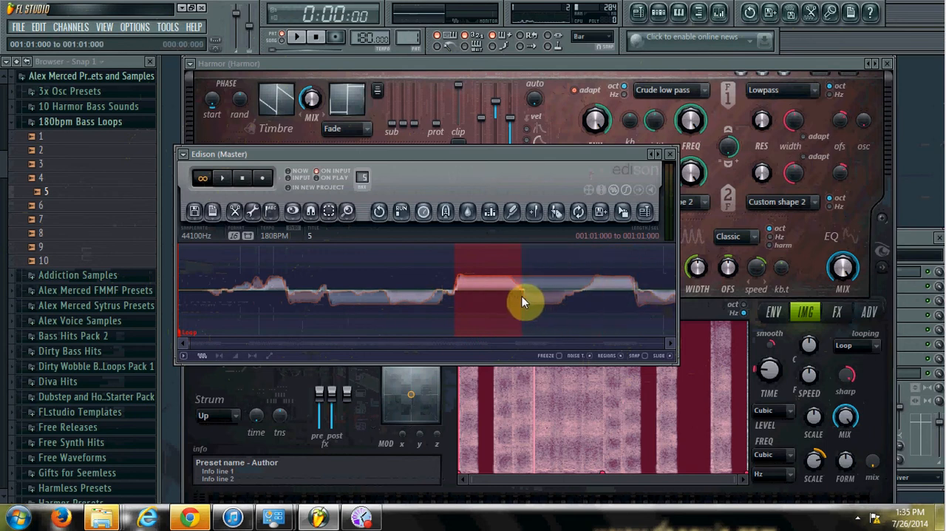
pyautogui.click(223, 179)
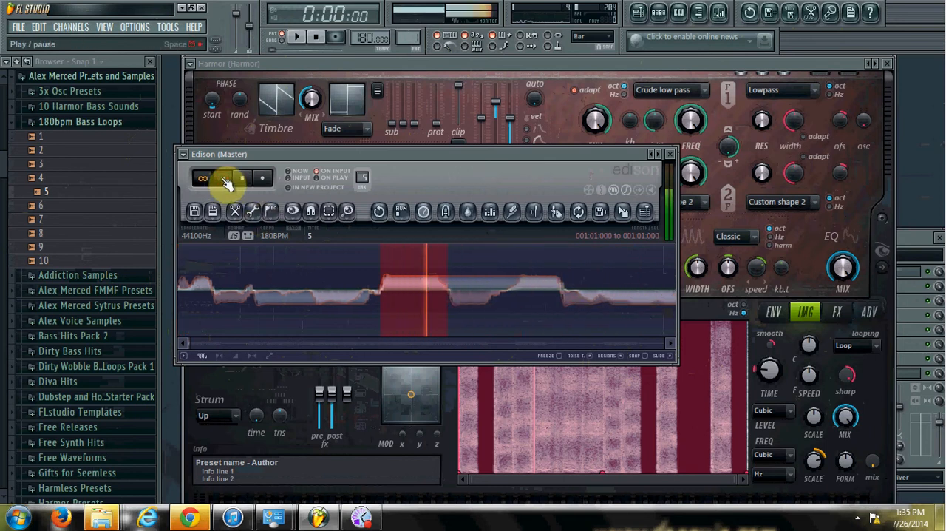
pyautogui.click(248, 181)
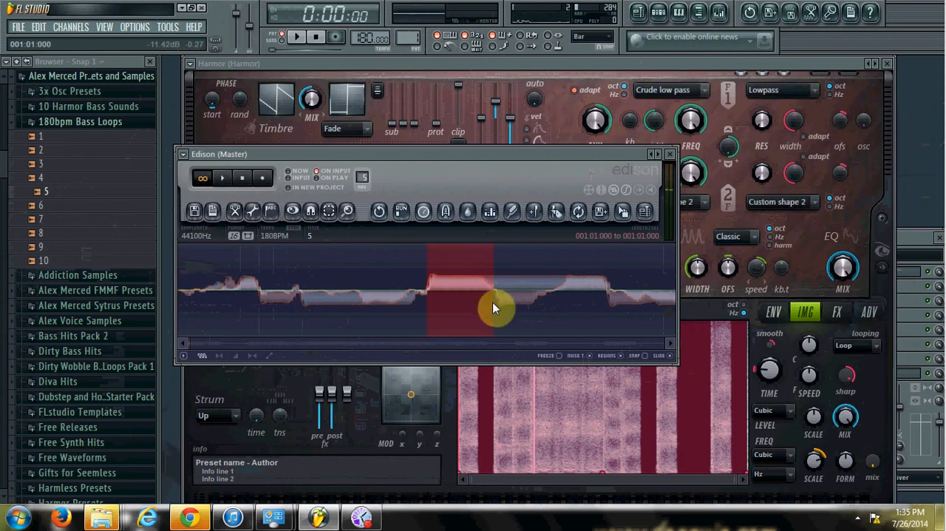
pyautogui.moveTo(495, 303); pyautogui.dragTo(555, 305)
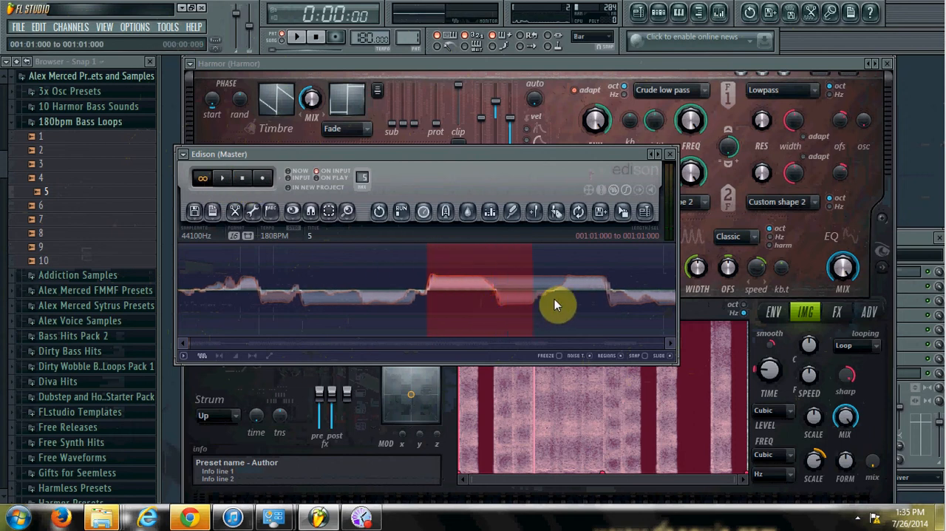
pyautogui.click(222, 178)
pyautogui.click(251, 180)
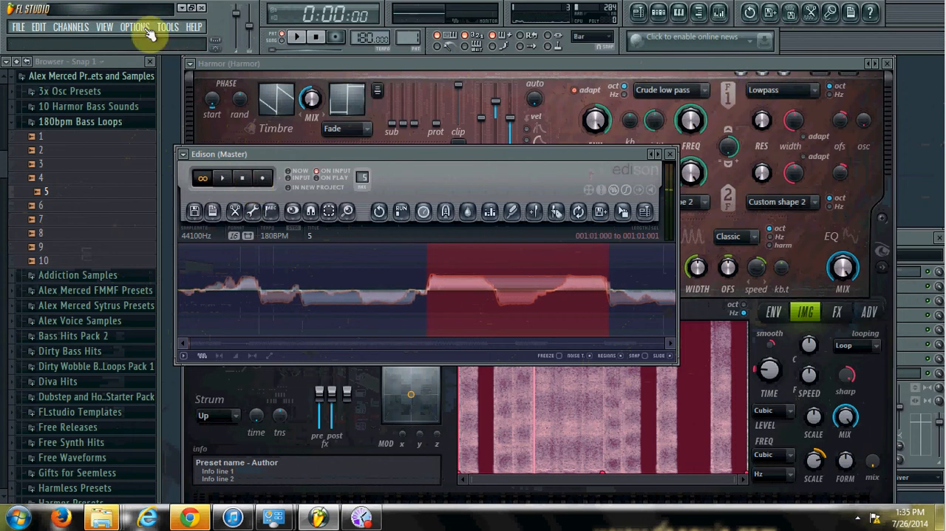
# Resynthesize Edison's selected portion in Harmor's image section and audition a note
pyautogui.click(407, 62)
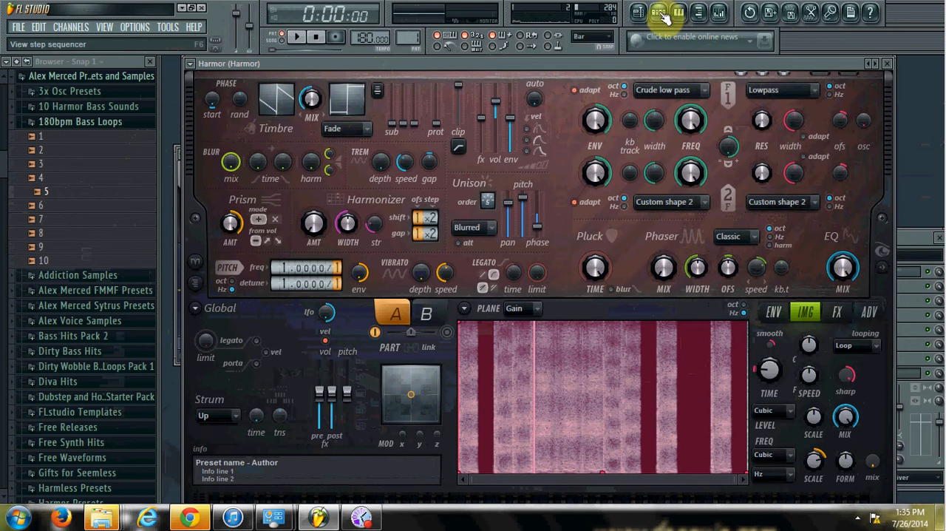
pyautogui.click(811, 11)
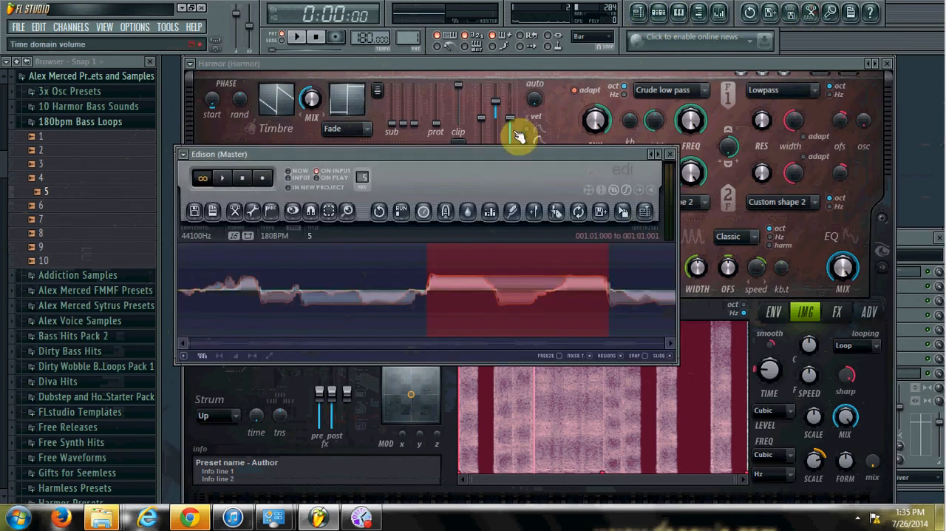
pyautogui.moveTo(625, 215); pyautogui.dragTo(637, 433)
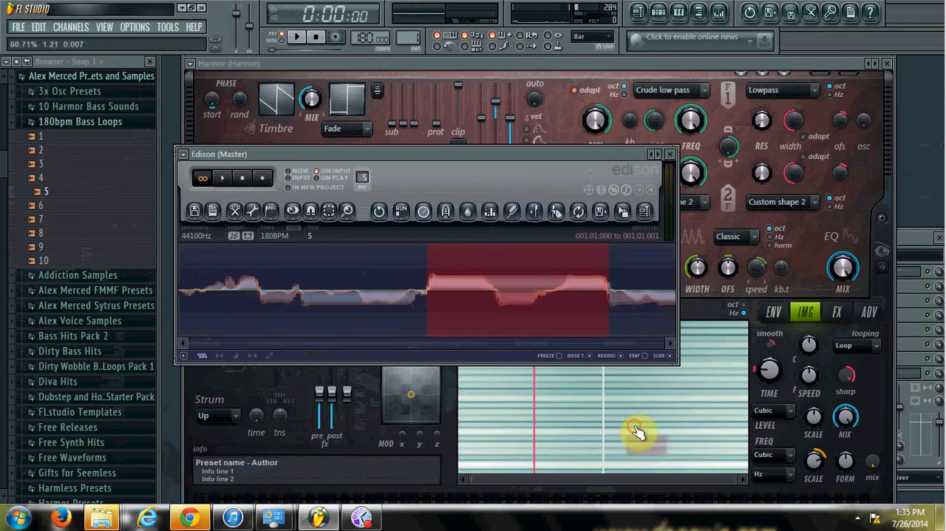
pyautogui.click(708, 308)
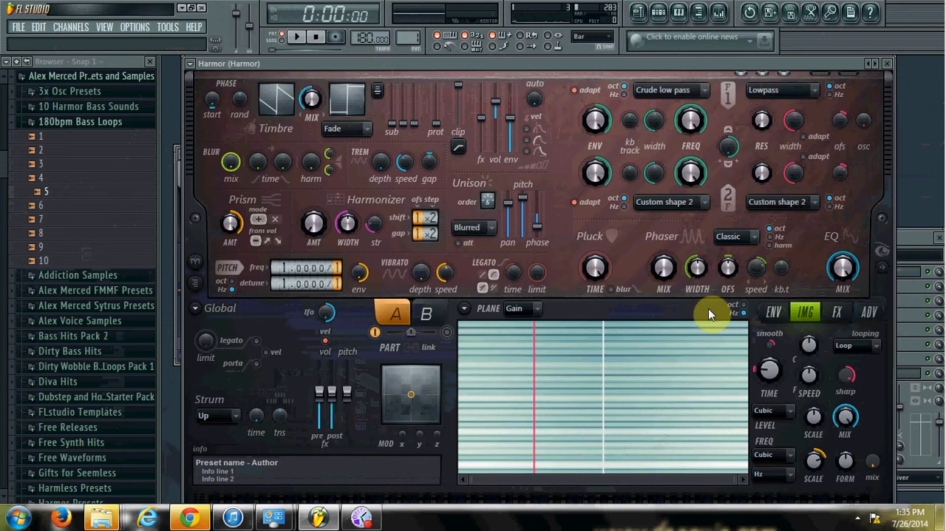
pyautogui.press('q')
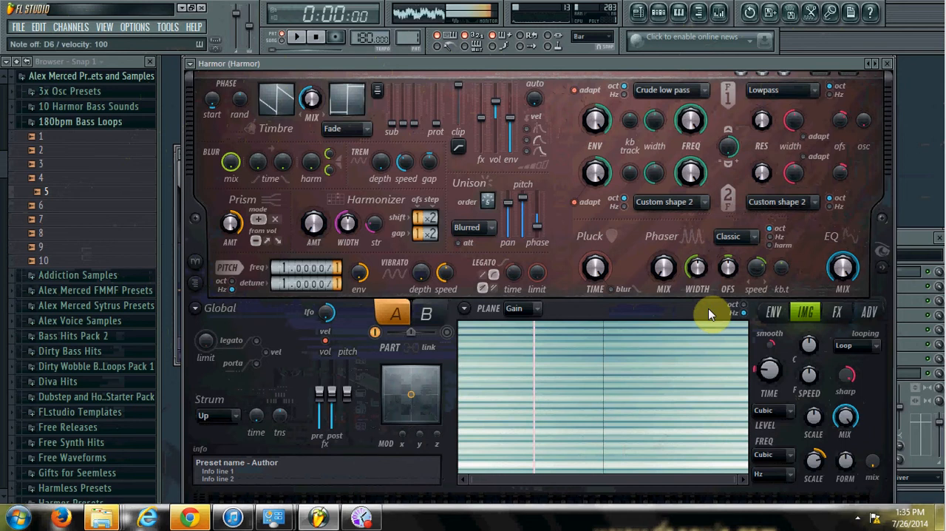
# Reset Harmor to its Default preset and open its image section
pyautogui.click(191, 65)
pyautogui.moveTo(210, 95)
pyautogui.click(364, 266)
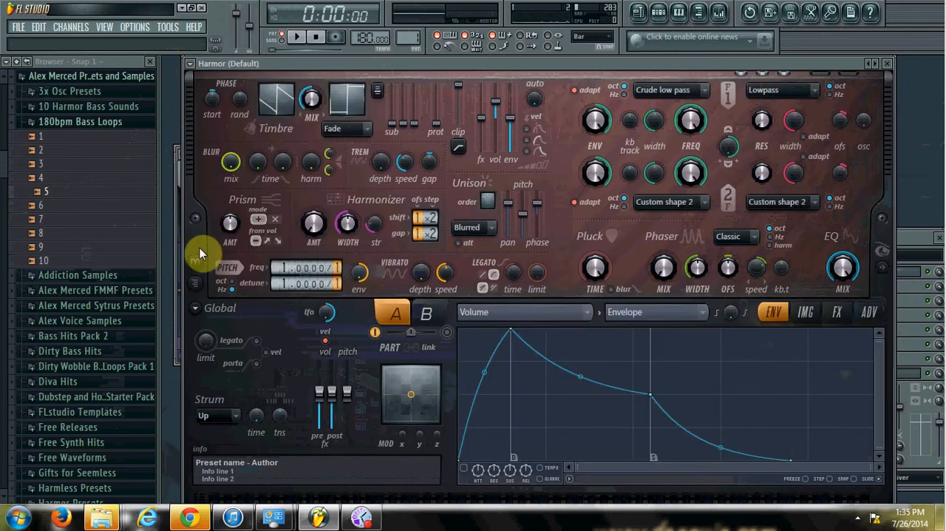
pyautogui.click(177, 247)
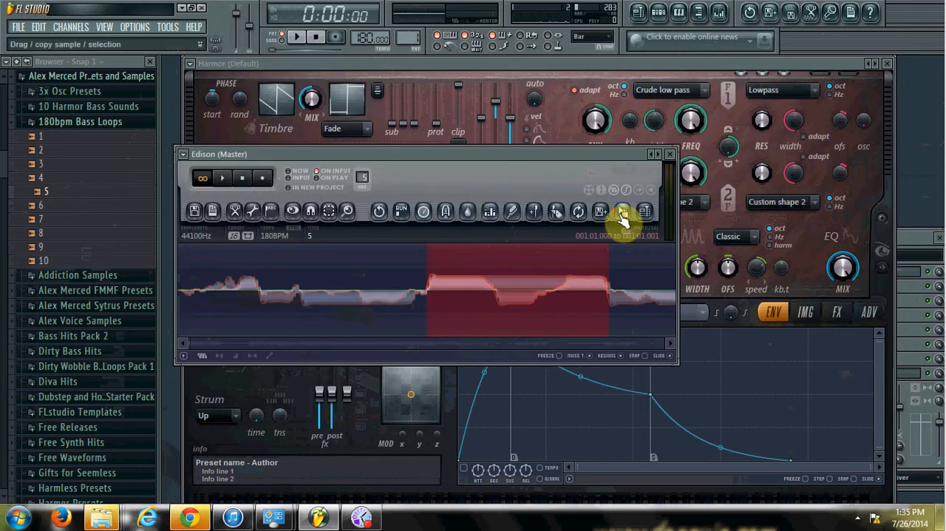
pyautogui.click(806, 318)
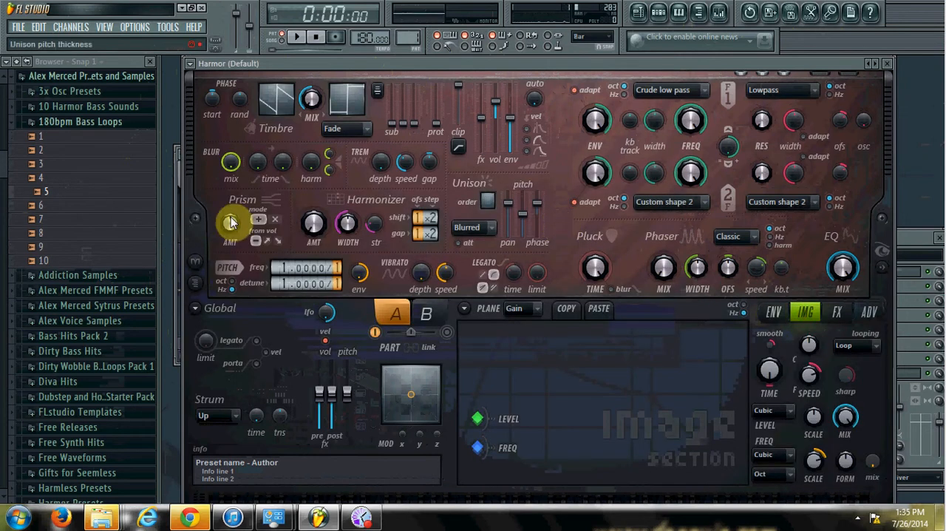
# Load Edison's selected portion into Harmor's empty image section for resynthesis
pyautogui.click(181, 222)
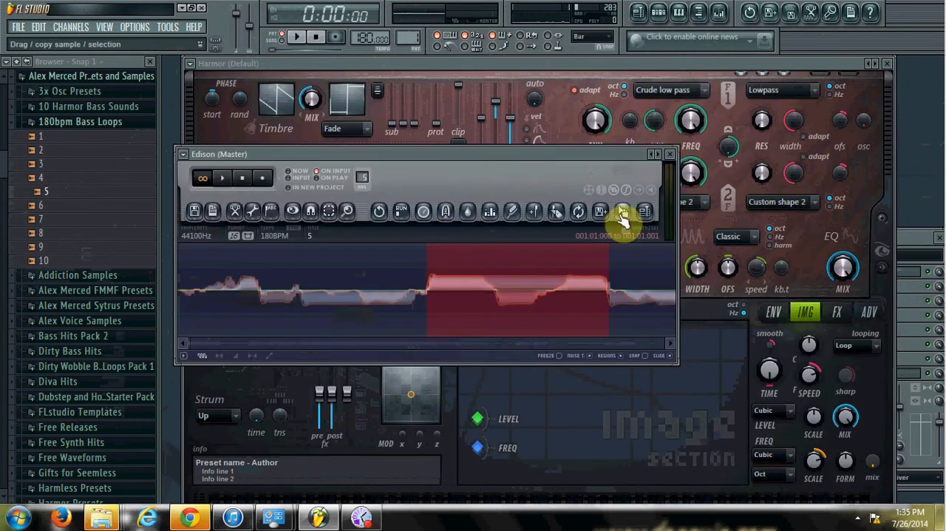
pyautogui.moveTo(623, 216); pyautogui.dragTo(640, 338)
pyautogui.moveTo(646, 401); pyautogui.dragTo(648, 407)
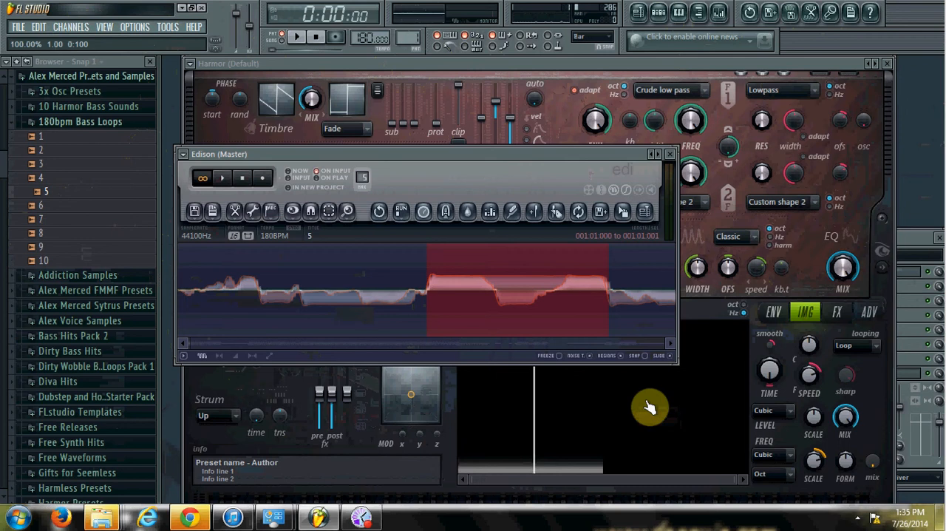
# Lower Harmor's global pitch and audition the resynthesized sound with several notes
pyautogui.click(696, 305)
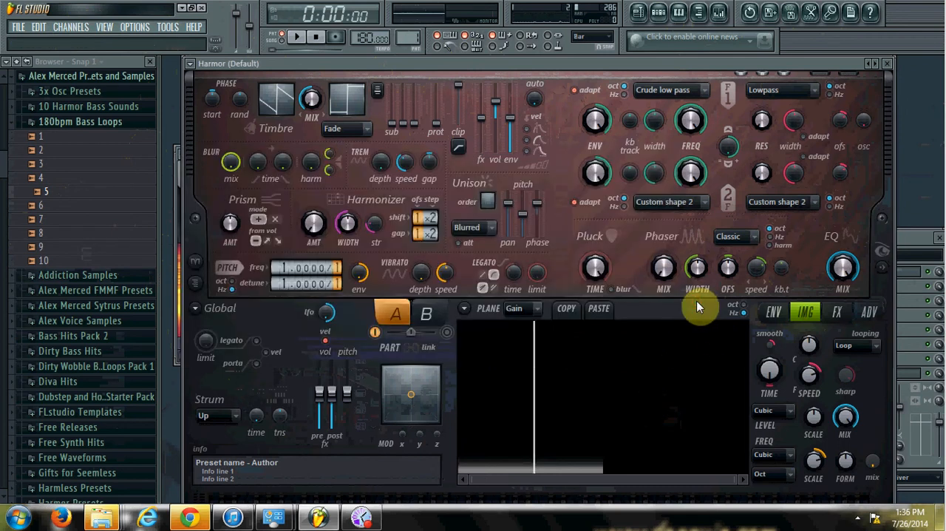
pyautogui.press('b')
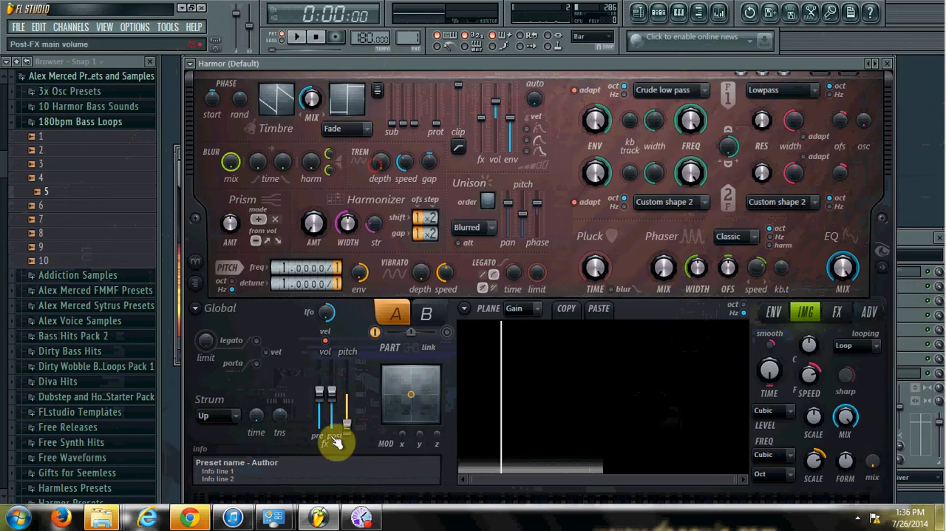
pyautogui.press('n')
pyautogui.press('b')
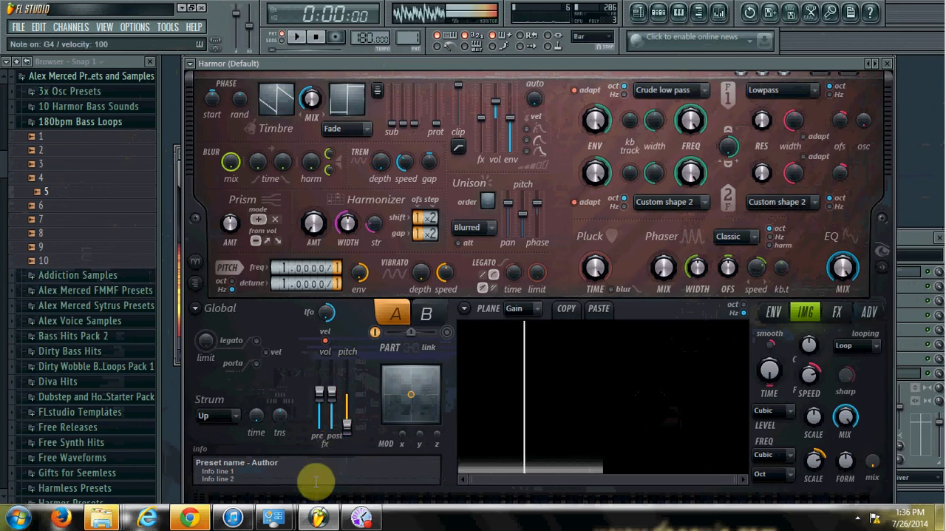
pyautogui.press('i')
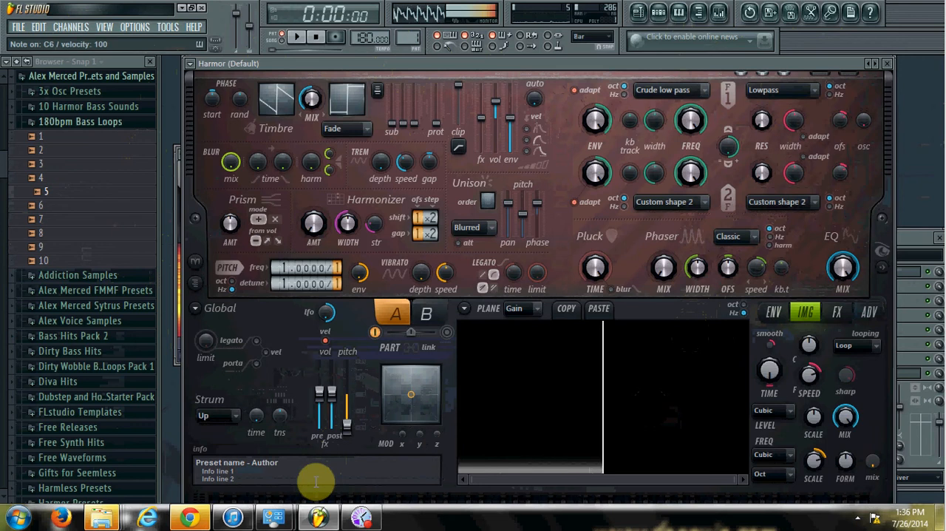
pyautogui.press('b')
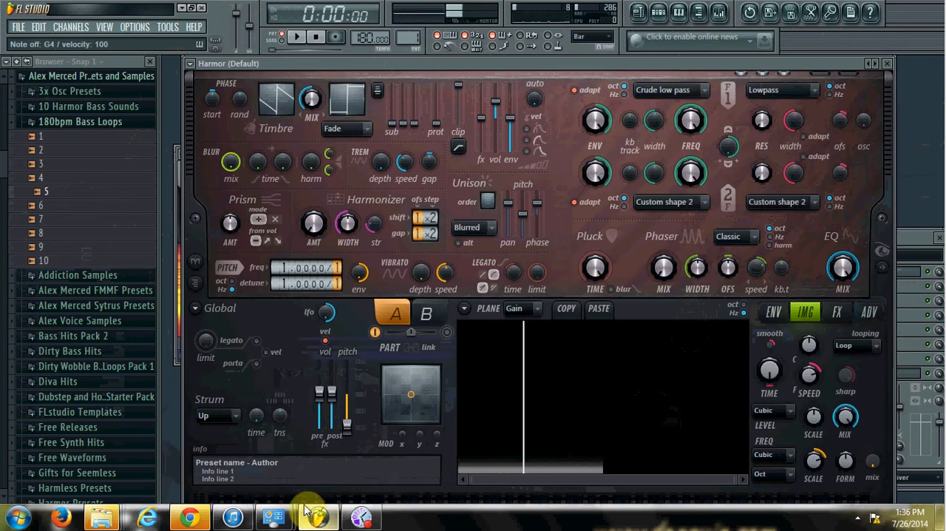
# Add a Sytrus channel and place the Edison window so that Sytrus's operator 1 waveform stays visible
pyautogui.click(71, 27)
pyautogui.moveTo(77, 40)
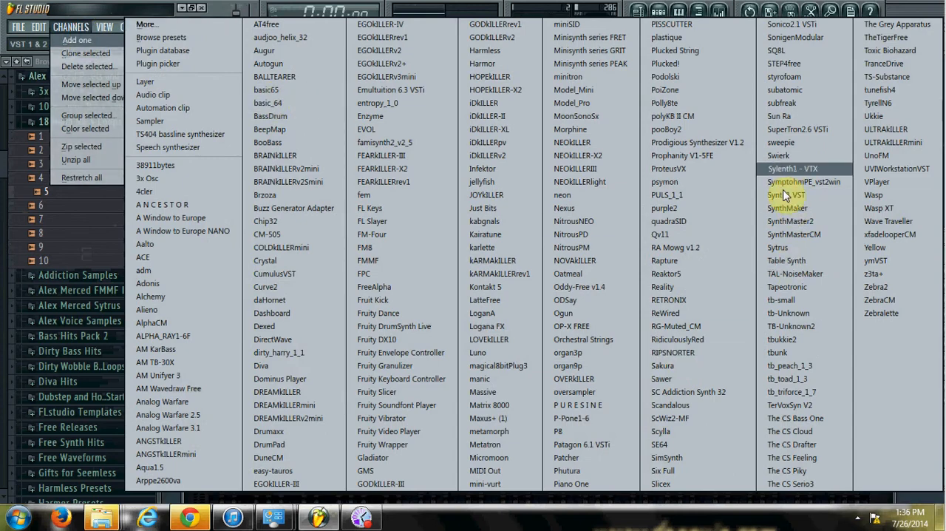
pyautogui.click(783, 253)
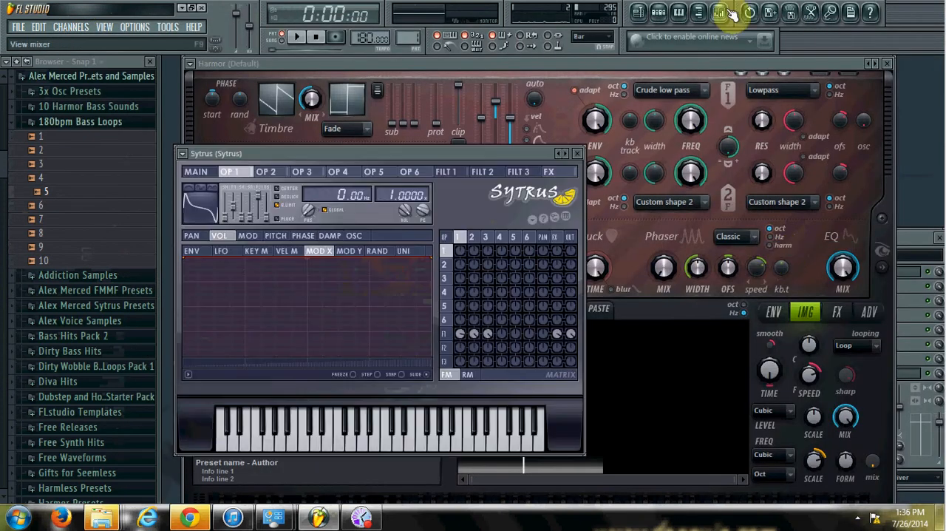
pyautogui.click(813, 15)
pyautogui.moveTo(450, 158); pyautogui.dragTo(686, 185)
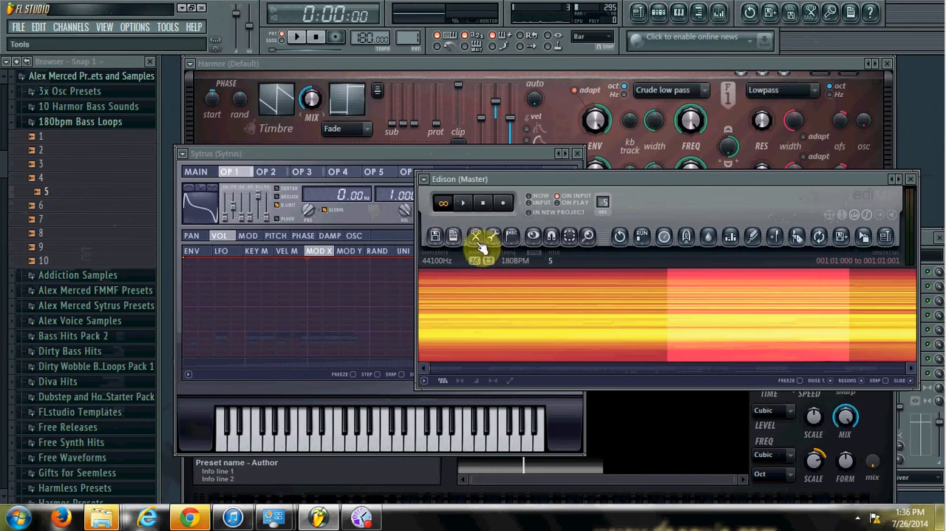
# Try to load Edison's selection into the oscillator shape of Sytrus's operator 1 after switching Edison to waveform display
pyautogui.click(535, 236)
pyautogui.click(547, 266)
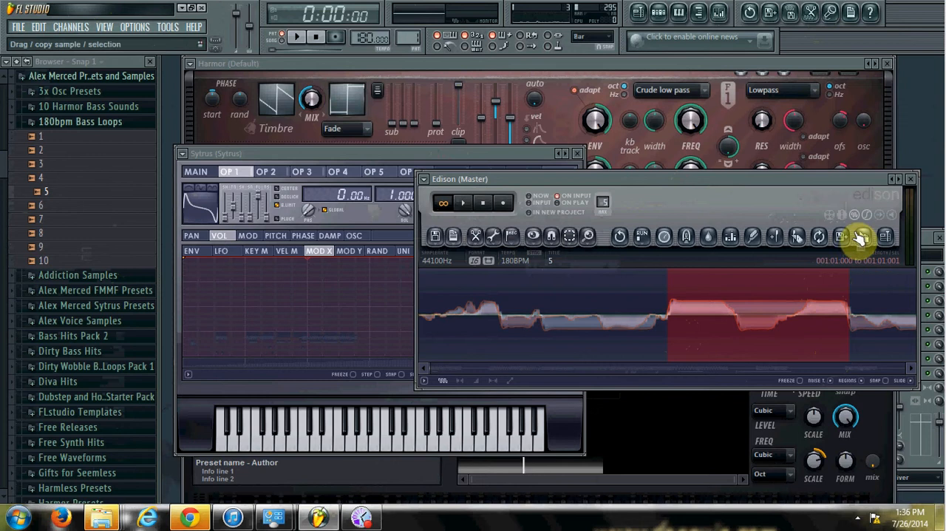
pyautogui.moveTo(861, 238); pyautogui.dragTo(212, 206)
# Reset Sytrus to its Default preset and load Edison's selection as operator 1's oscillator shape
pyautogui.click(182, 154)
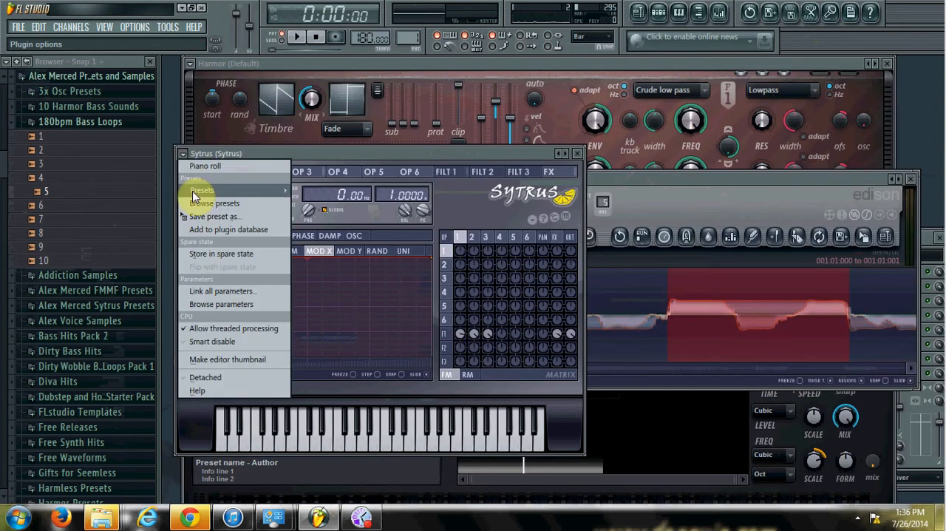
pyautogui.moveTo(206, 190)
pyautogui.click(314, 439)
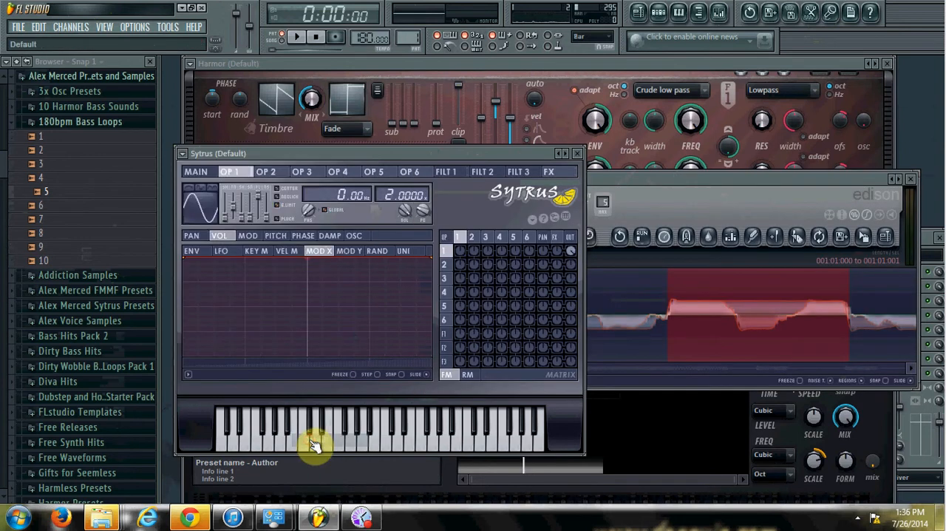
pyautogui.moveTo(875, 249); pyautogui.dragTo(198, 212)
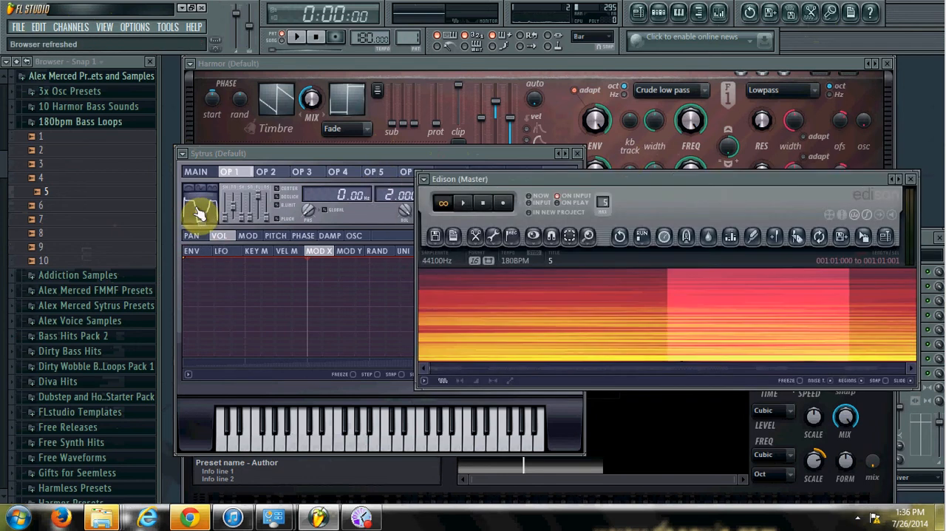
# Lower Sytrus's main pitch to -24 semitones
pyautogui.click(269, 157)
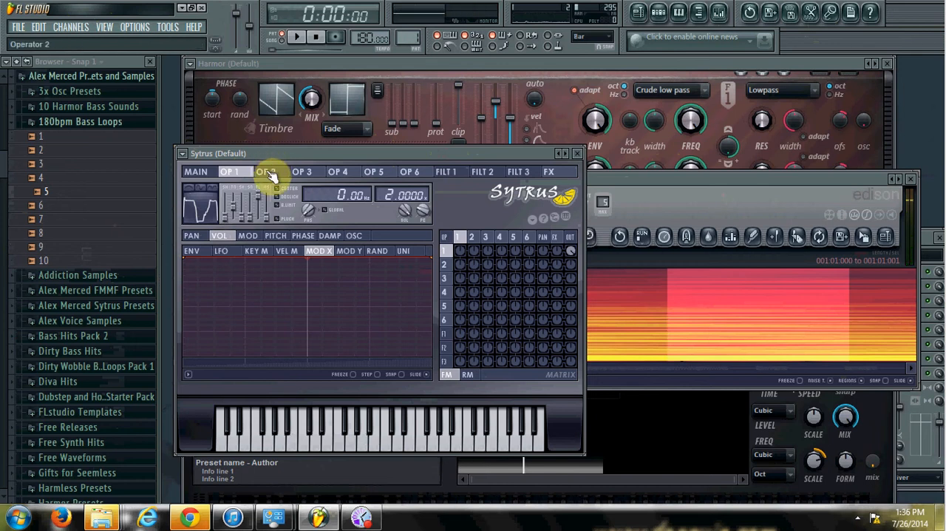
pyautogui.click(198, 171)
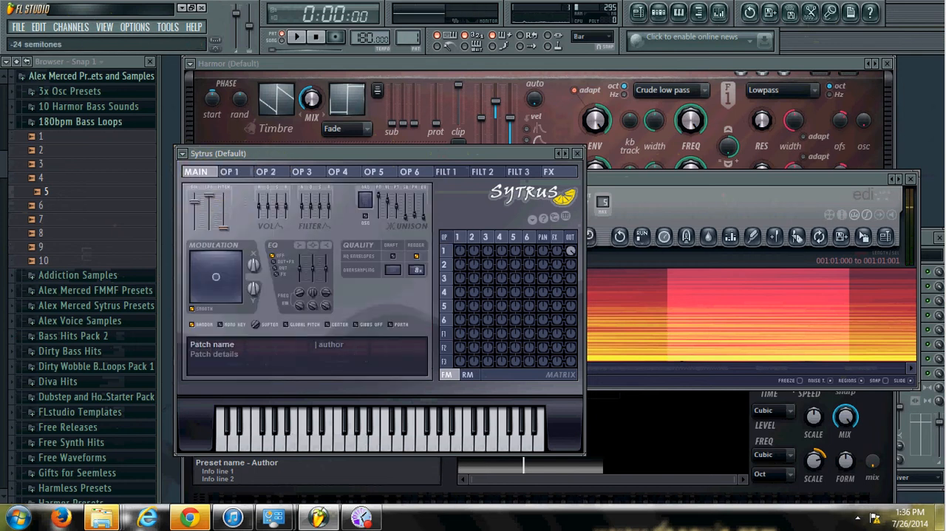
# Adjust the tension of operator 1's oscillator shape while auditioning notes
pyautogui.click(230, 173)
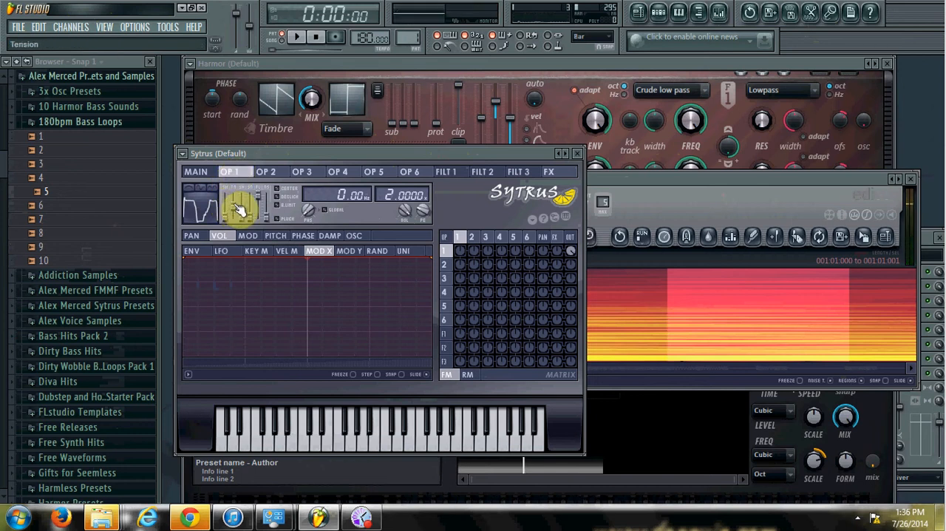
pyautogui.press('z')
pyautogui.click(234, 202)
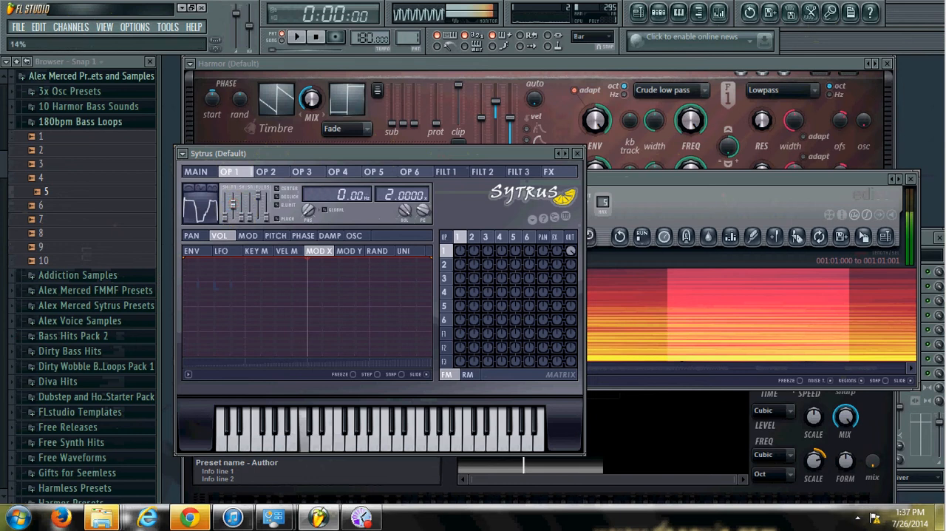
pyautogui.moveTo(235, 214); pyautogui.dragTo(238, 207)
pyautogui.press('b')
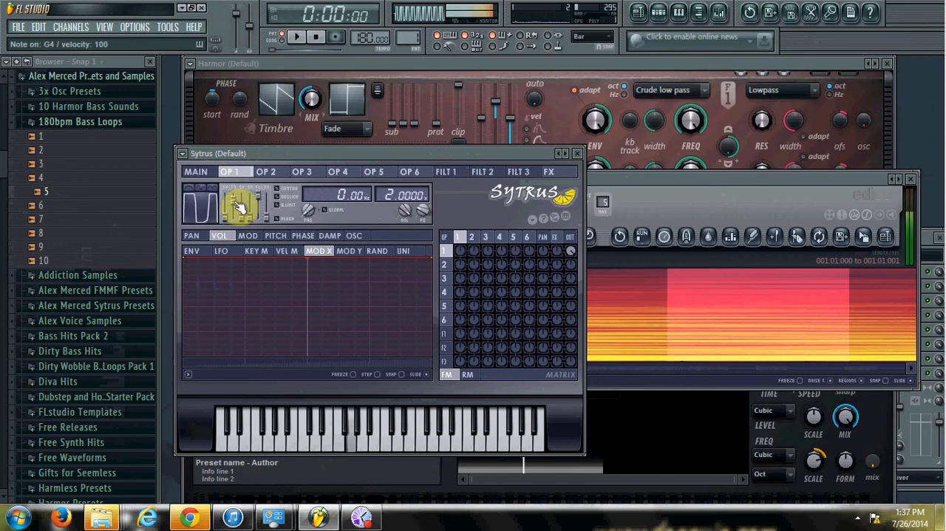
# Switch the Even option of operator 1's oscillator shape in Sytrus while auditioning notes
pyautogui.press('m')
pyautogui.press('z')
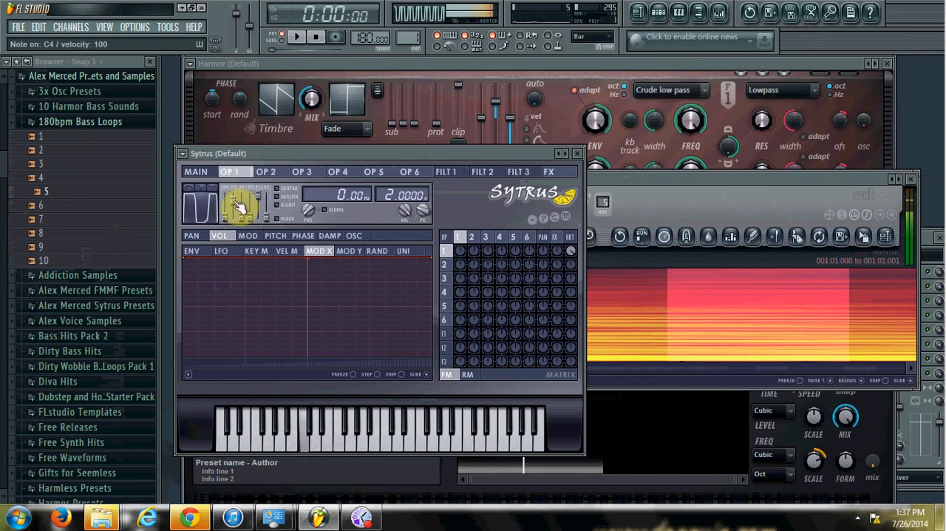
pyautogui.click(208, 187)
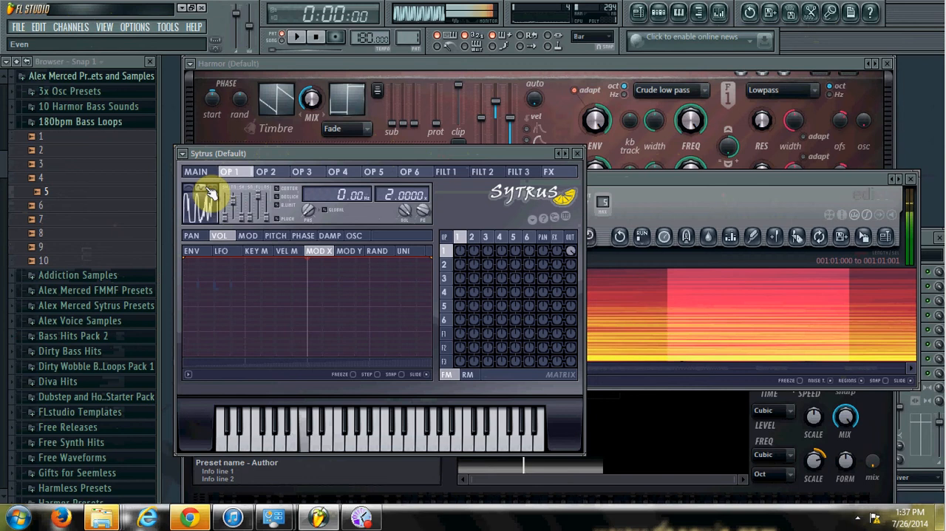
pyautogui.press('n')
pyautogui.click(209, 189)
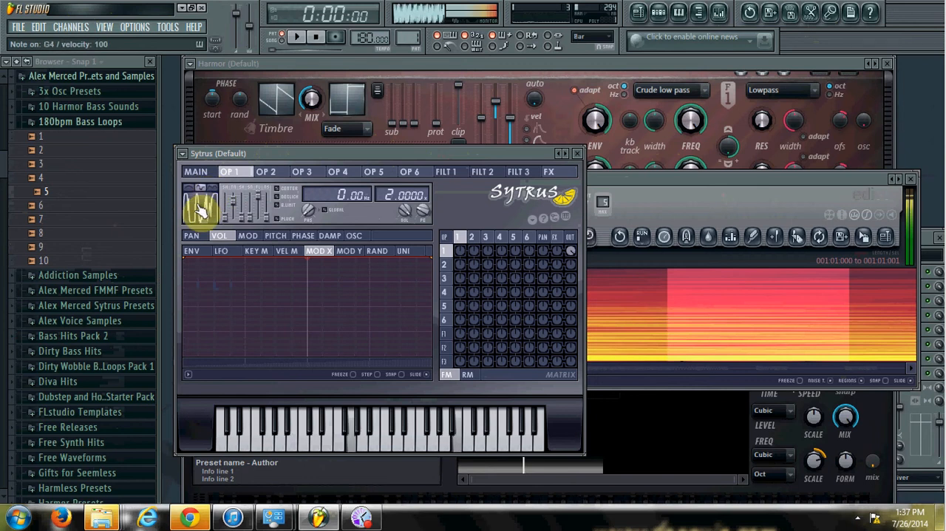
# Set operator 1's frequency ratio to 1.0000 and audition low and high notes
pyautogui.moveTo(387, 194); pyautogui.dragTo(387, 204)
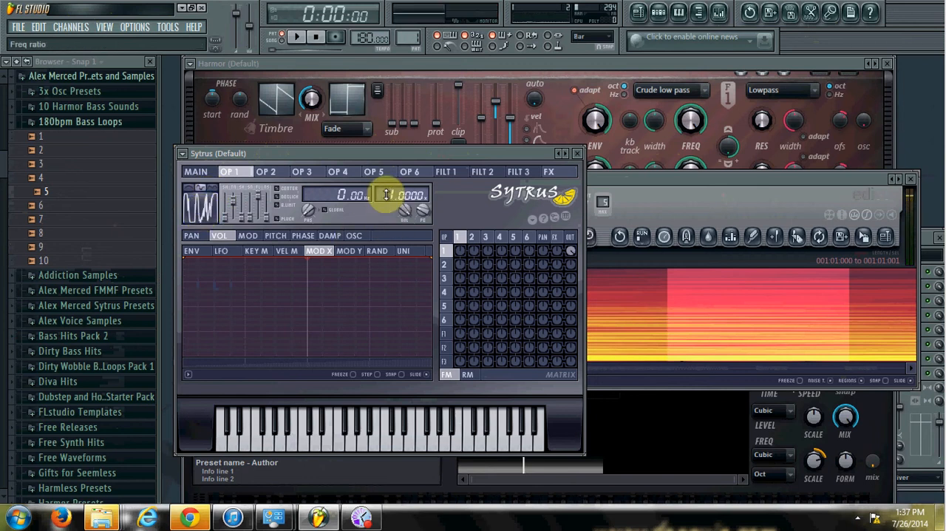
pyautogui.press('c')
pyautogui.press('i')
pyautogui.press('o')
pyautogui.press('b')
pyautogui.press('u')
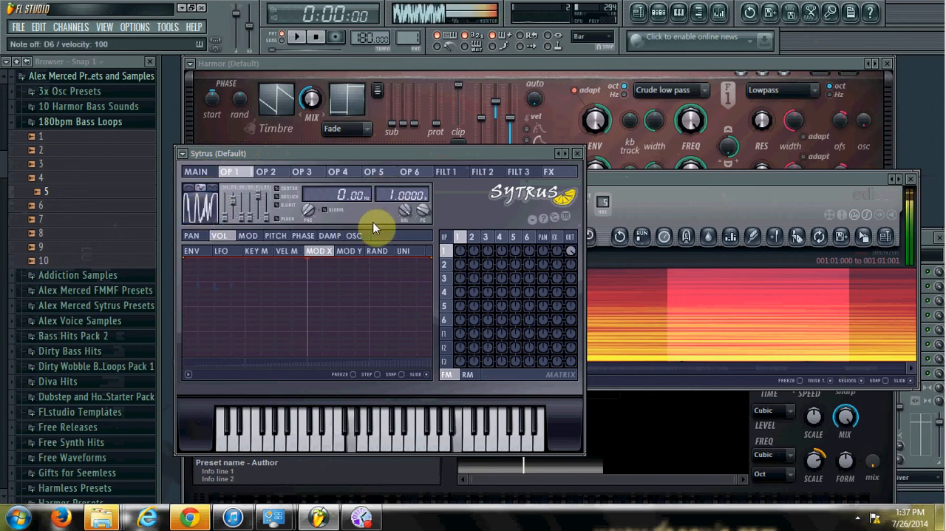
pyautogui.press('q')
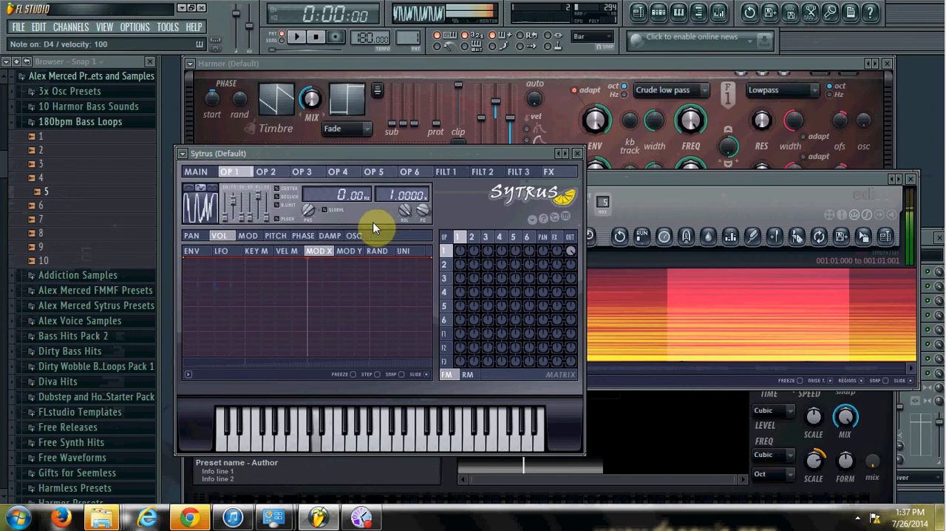
pyautogui.press('c')
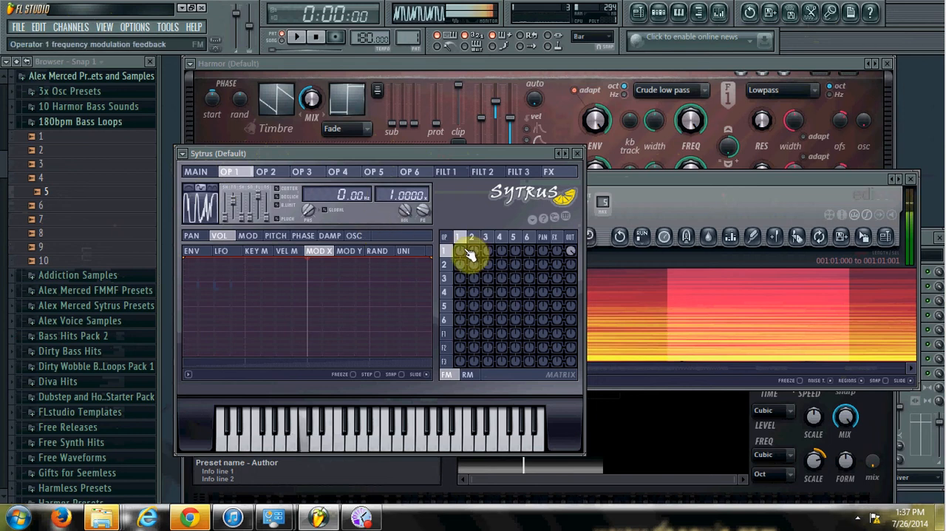
# Adjust the FM matrix amount in operator row 1, column 2, while auditioning notes
pyautogui.press('z')
pyautogui.moveTo(475, 255); pyautogui.dragTo(475, 260)
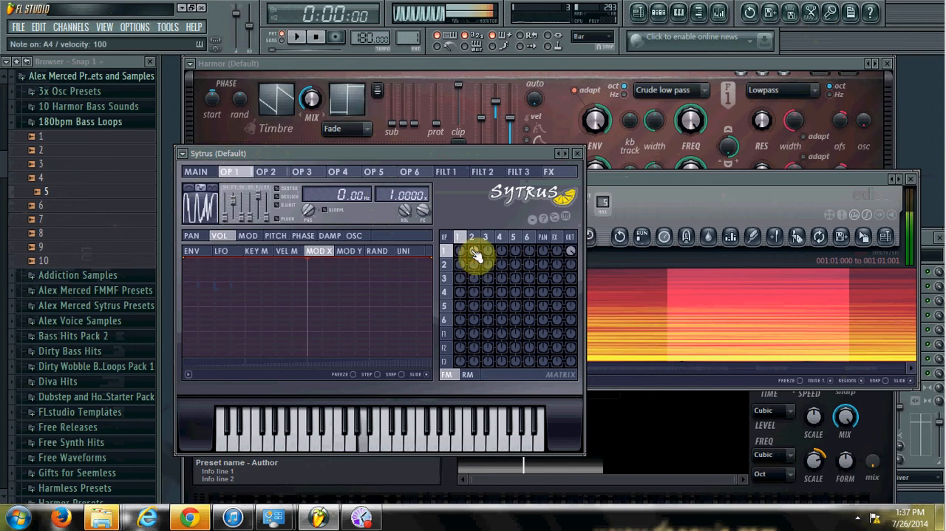
pyautogui.press('z')
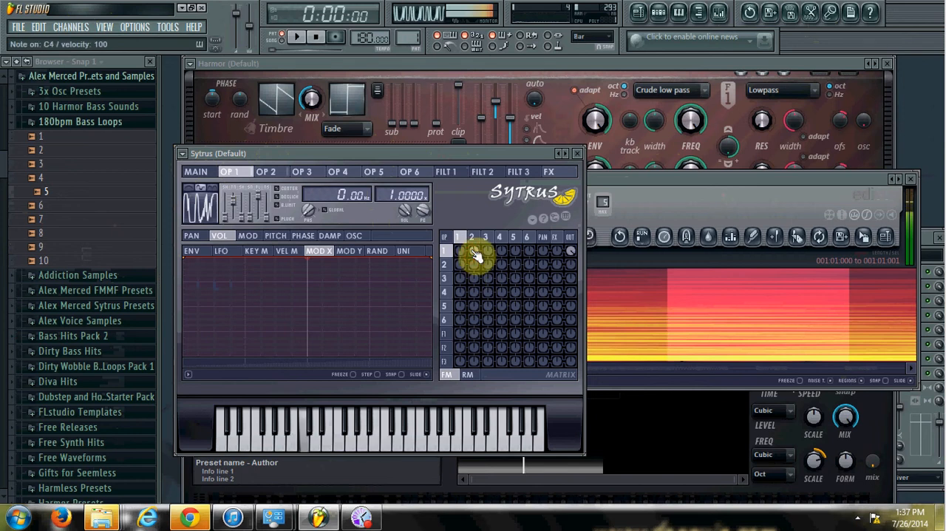
pyautogui.moveTo(476, 255)
pyautogui.mouseDown()
pyautogui.moveTo(475, 265)
pyautogui.moveTo(475, 255)
pyautogui.mouseUp()
pyautogui.press('n')
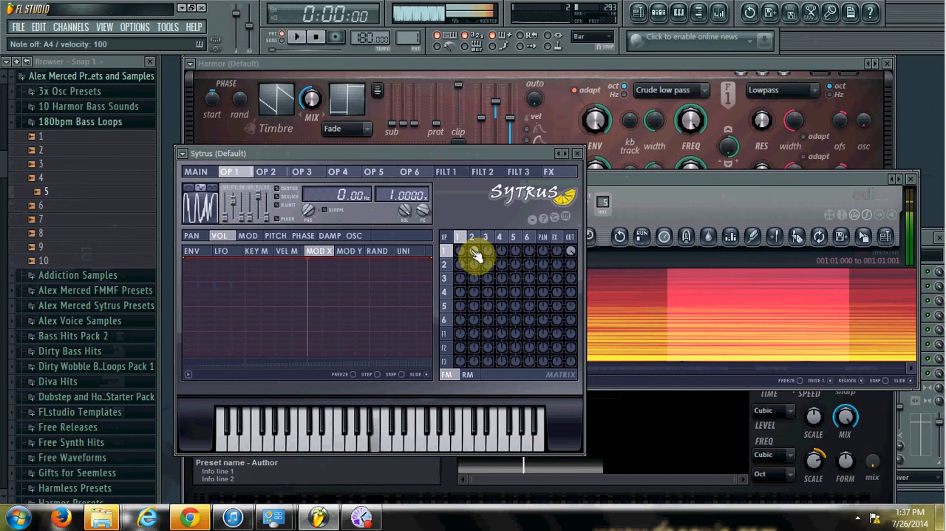
pyautogui.press('m')
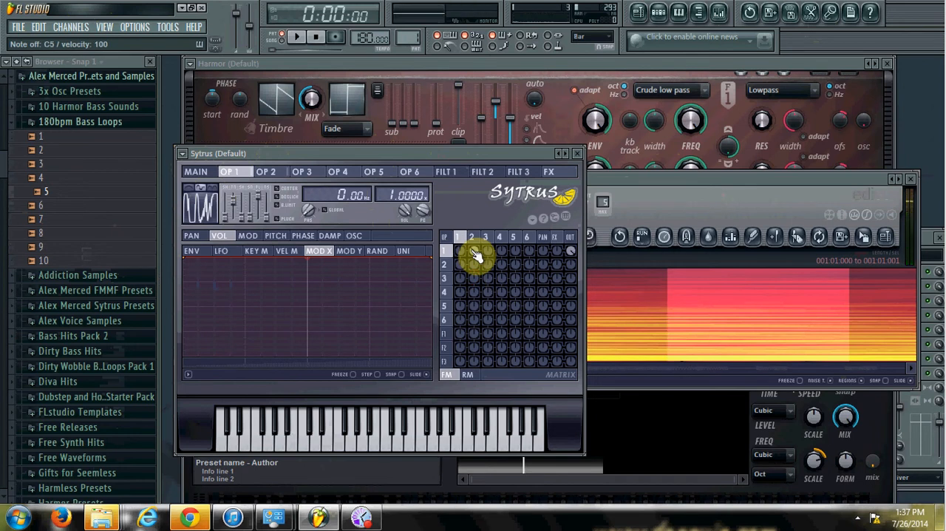
# Switch Edison from spectrum to waveform display and add an unnamed region over the selected cycle
pyautogui.click(708, 206)
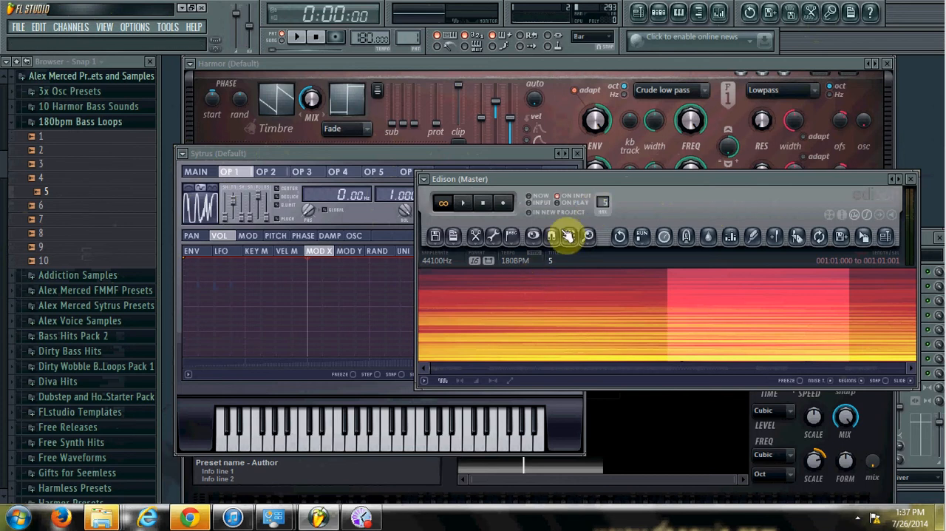
pyautogui.click(533, 236)
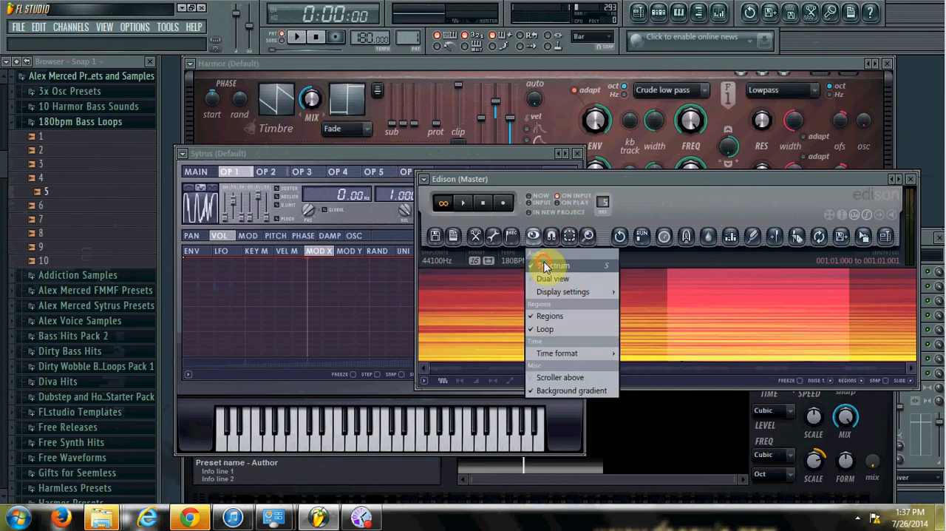
pyautogui.click(544, 260)
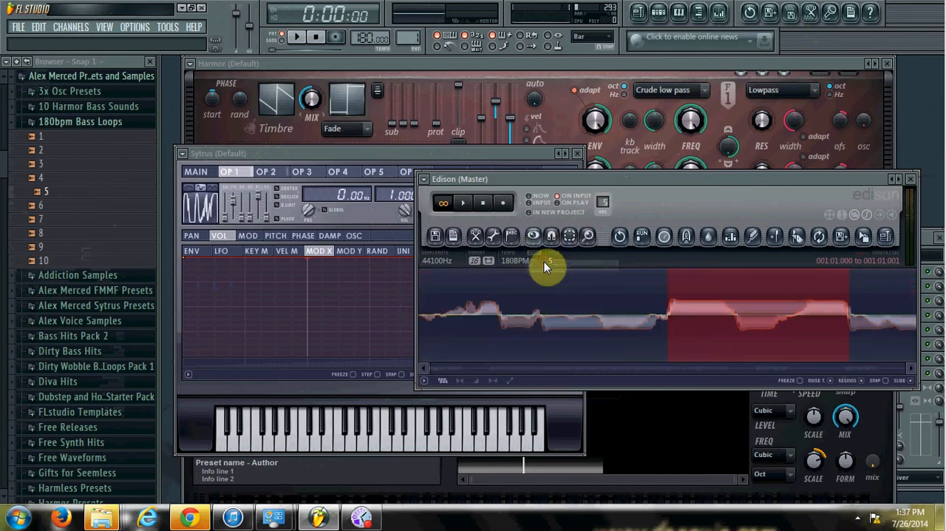
pyautogui.middleClick(579, 318)
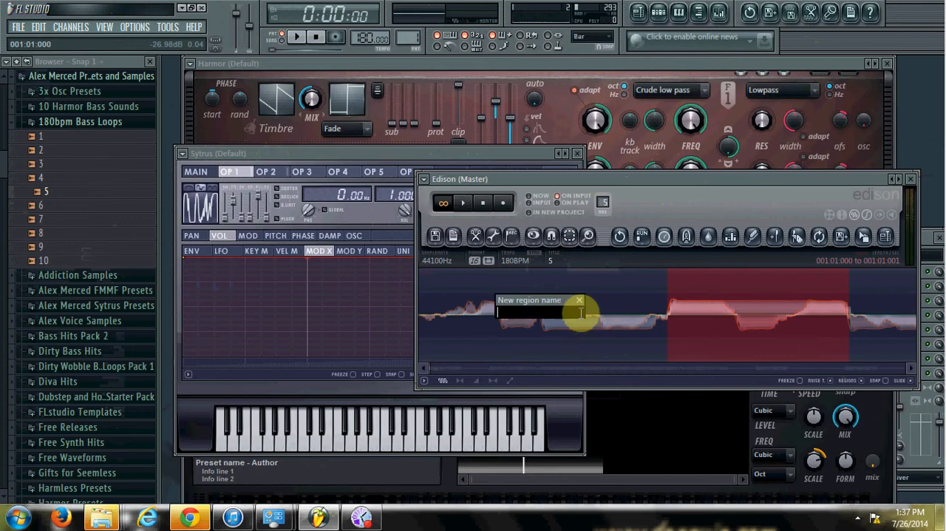
pyautogui.press('Return')
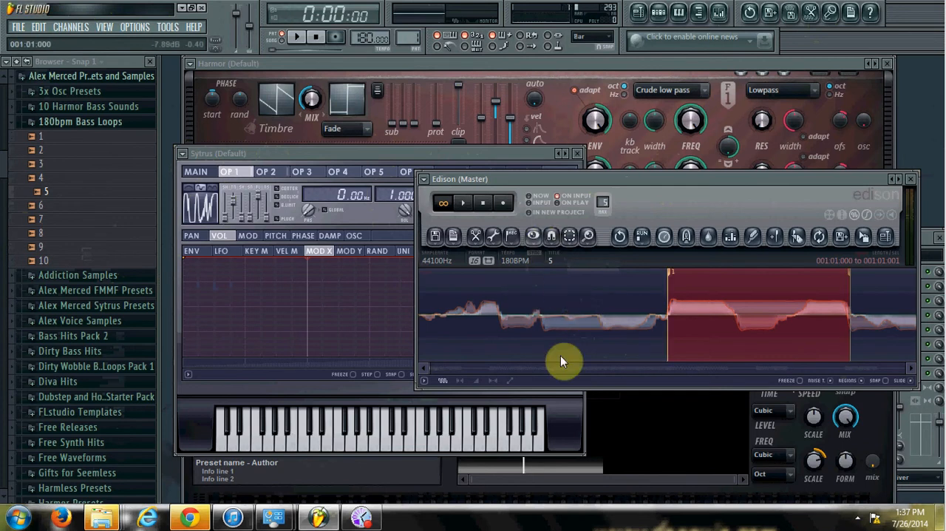
# Extend Edison's selection through the waveform segment following the first region and add another unnamed region
pyautogui.click(911, 368)
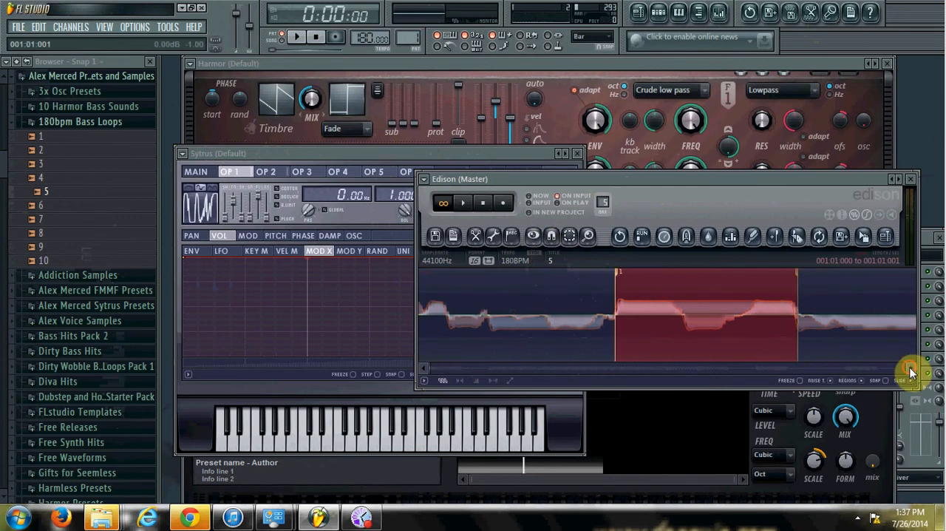
pyautogui.click(424, 369)
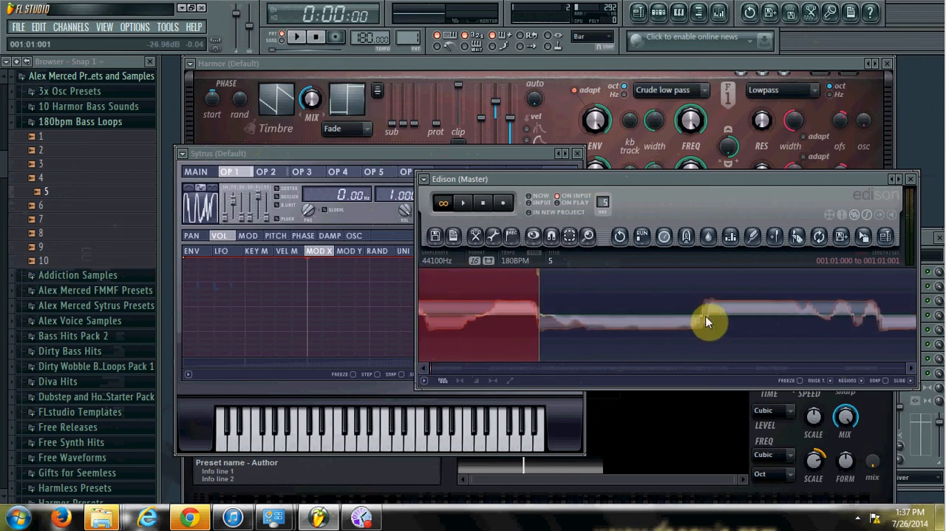
pyautogui.rightClick(706, 316)
pyautogui.hotkey('alt', 'r')
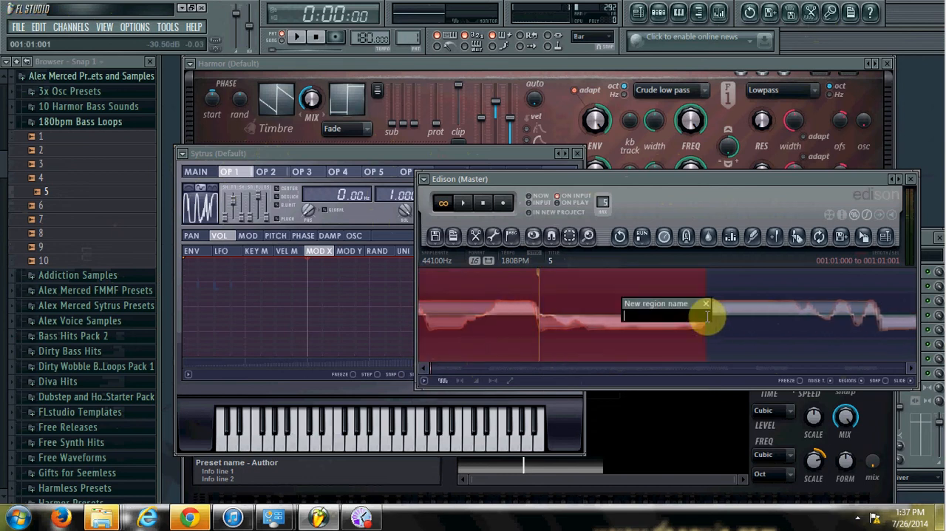
pyautogui.press('Return')
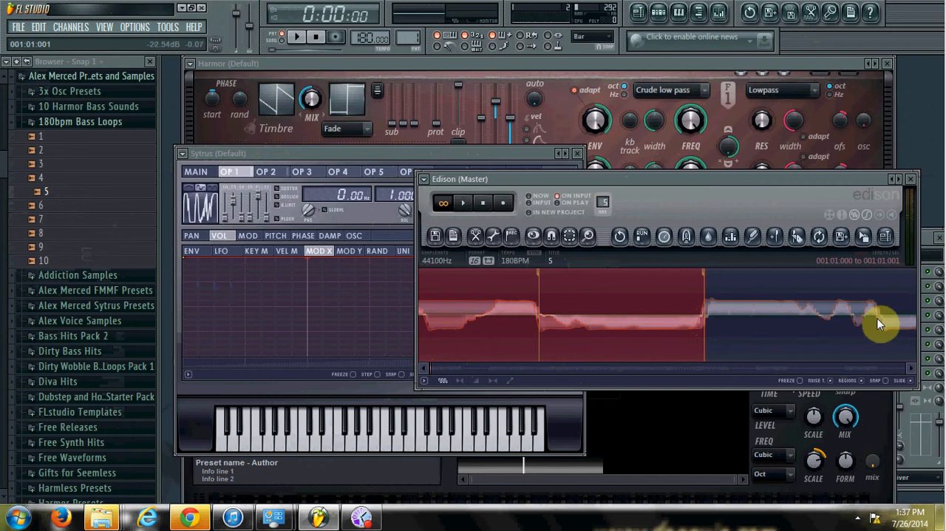
# Extend the selection to the end of the following raised waveform segment and add an unnamed marker
pyautogui.hotkey('alt', 'm')
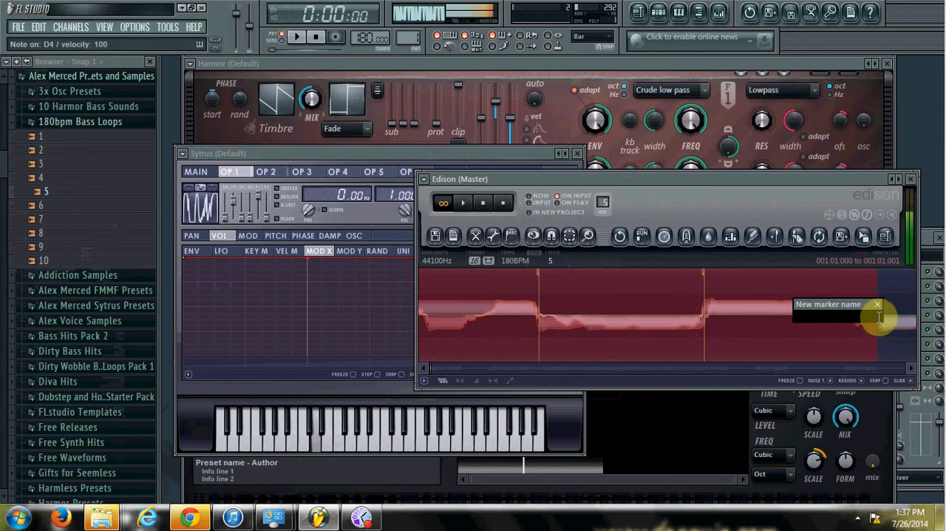
pyautogui.press('Return')
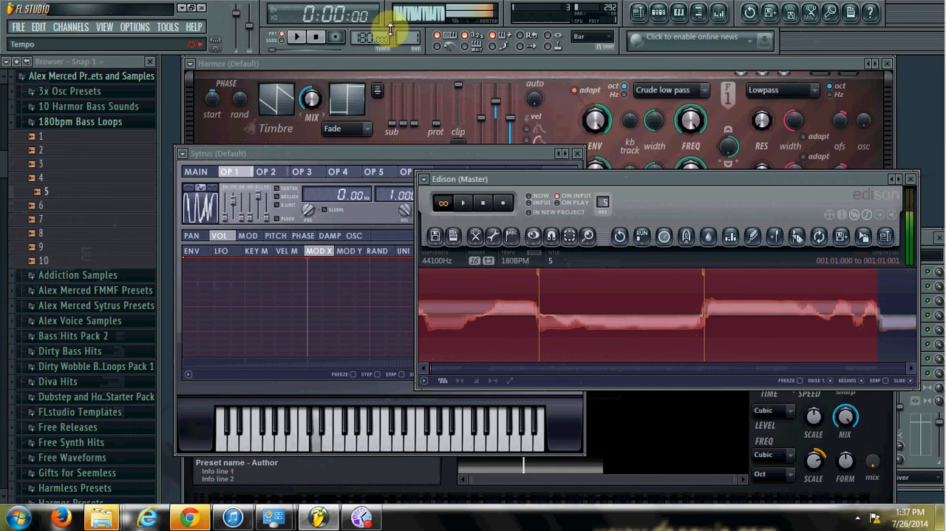
# Toggle playback, enable recording mode and dismiss the recording dialog without choosing what to record
pyautogui.press('space')
pyautogui.press('space')
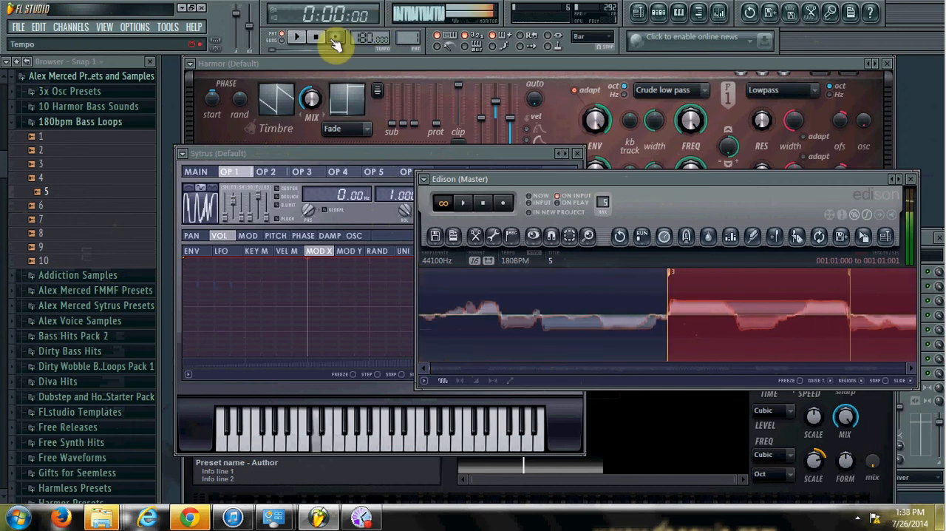
pyautogui.click(334, 39)
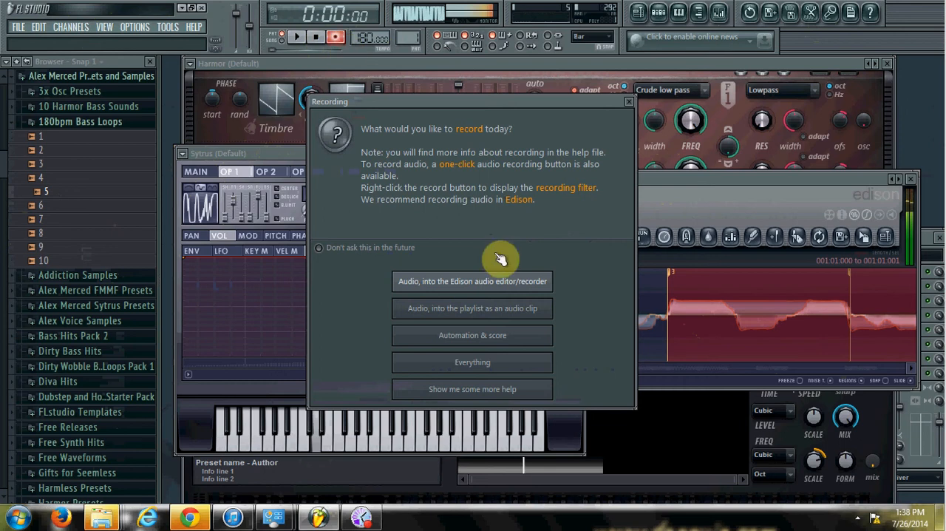
pyautogui.click(628, 102)
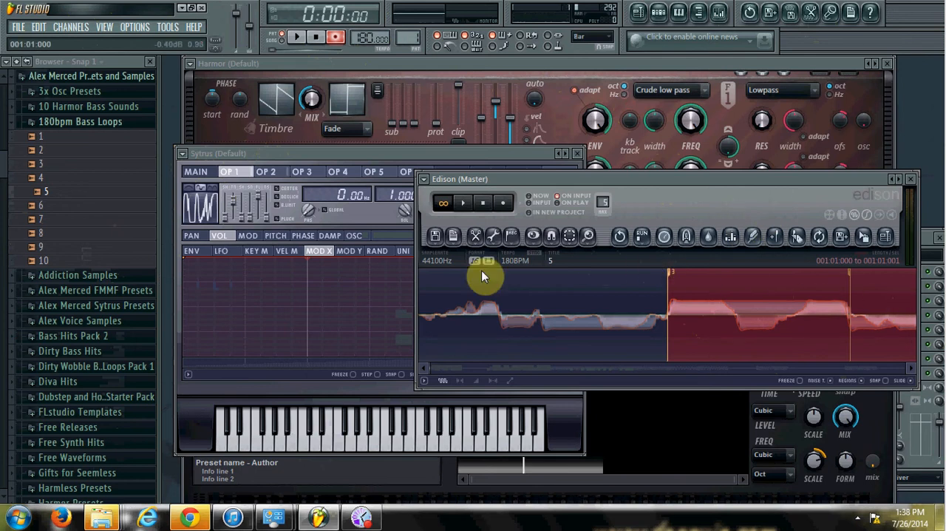
# View Edison's options for exporting the marked regions
pyautogui.click(438, 237)
pyautogui.moveTo(452, 297)
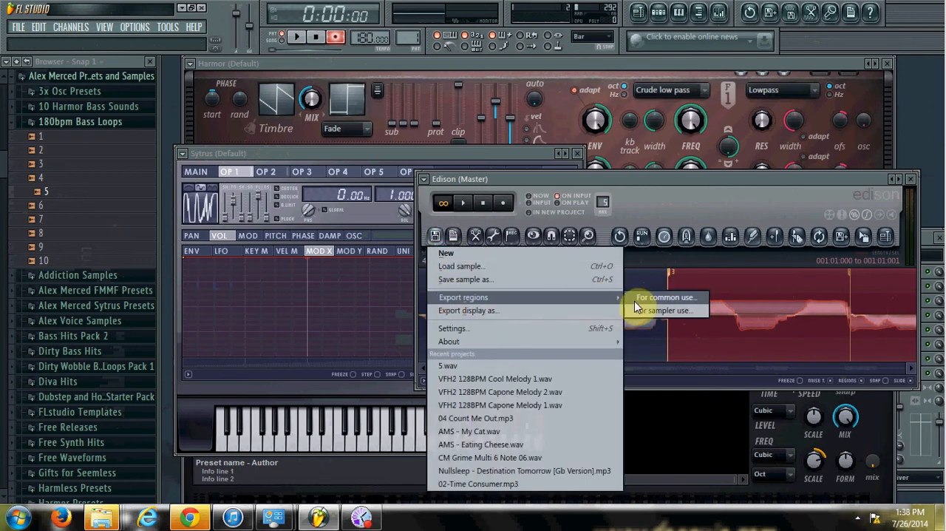
pyautogui.click(733, 198)
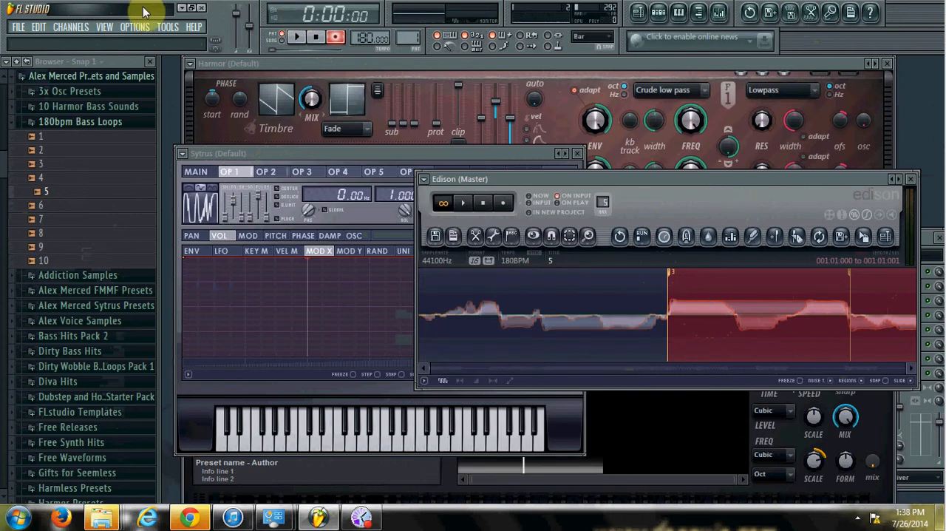
# Add a 3x Osc channel and load Edison's selection into its sample settings
pyautogui.click(73, 27)
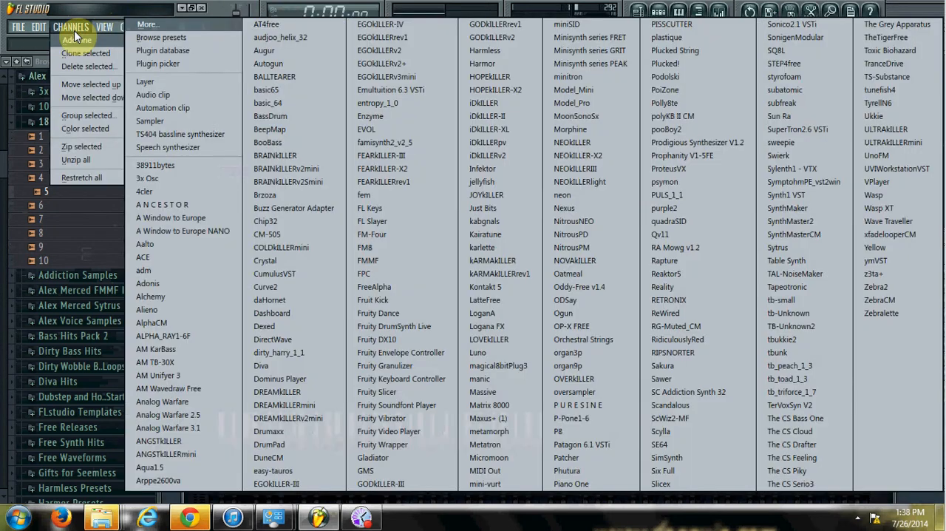
pyautogui.click(151, 177)
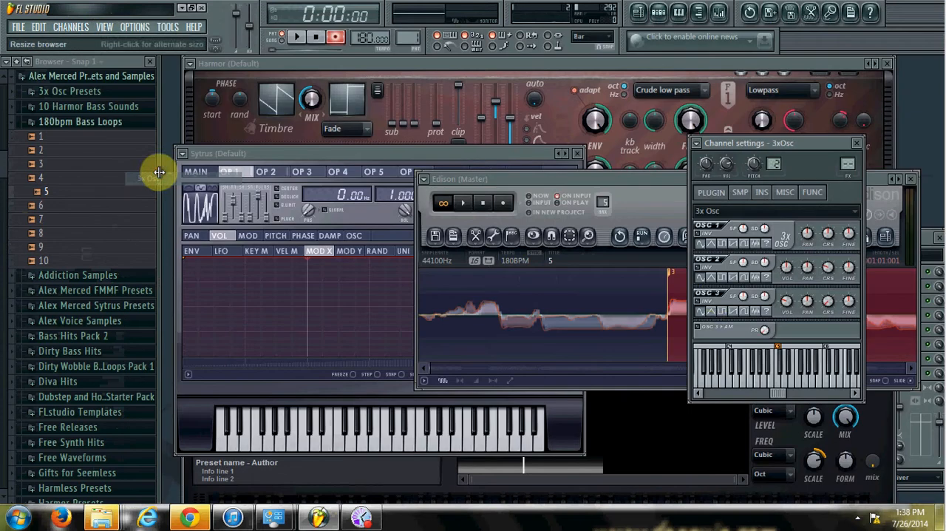
pyautogui.click(739, 192)
pyautogui.click(665, 183)
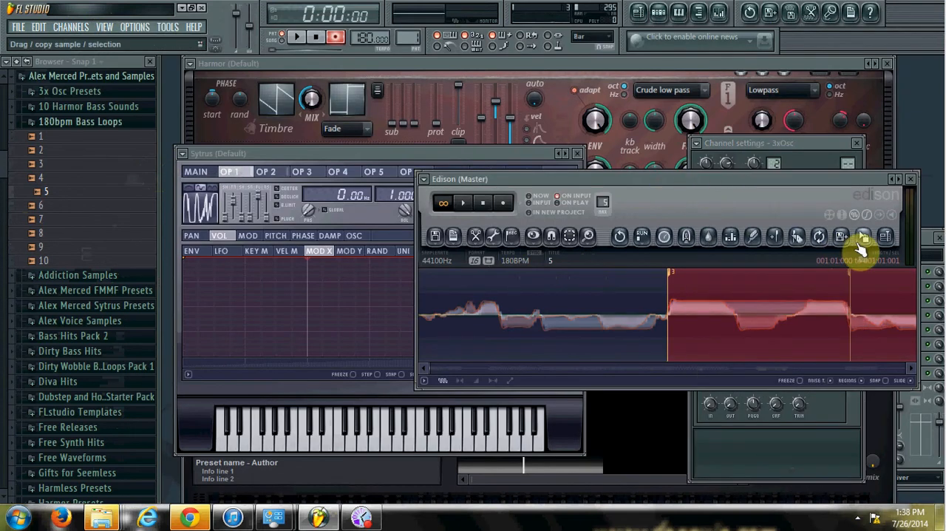
pyautogui.moveTo(820, 142); pyautogui.dragTo(363, 110)
pyautogui.moveTo(864, 238); pyautogui.dragTo(323, 425)
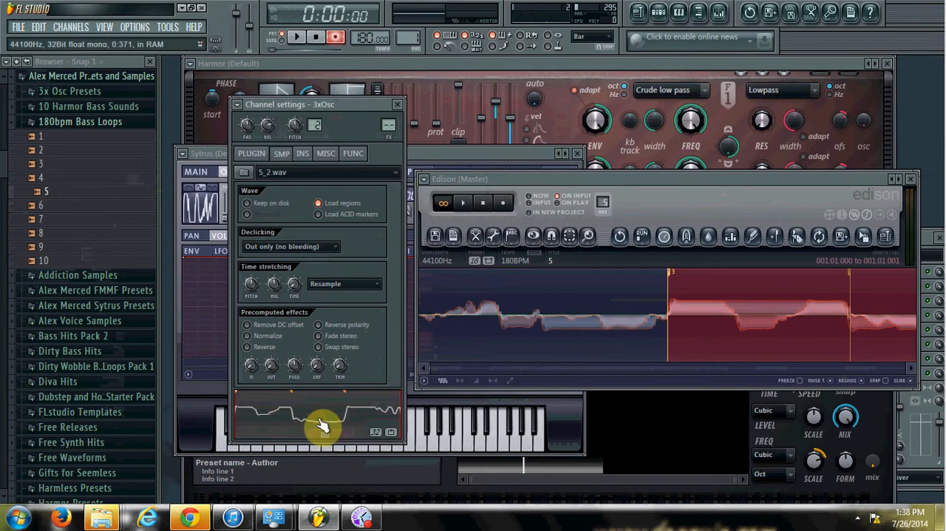
# Turn down the volumes of oscillators 2 and 3 in 3x Osc and audition low and high notes
pyautogui.click(252, 153)
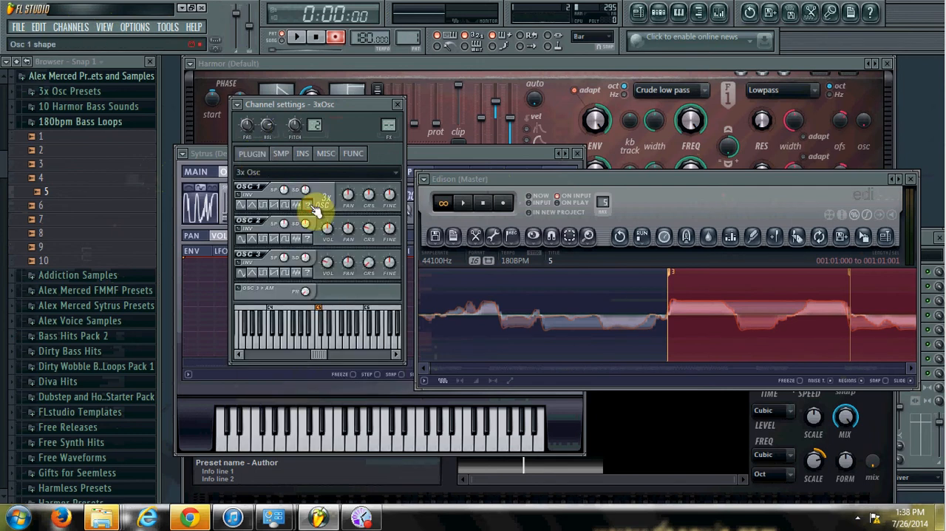
pyautogui.moveTo(332, 230); pyautogui.dragTo(332, 314)
pyautogui.press('z')
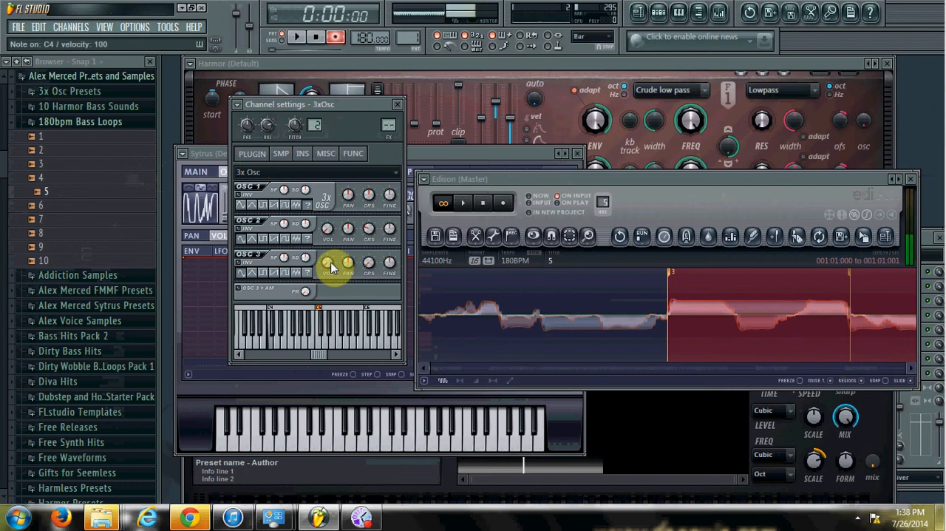
pyautogui.press('i')
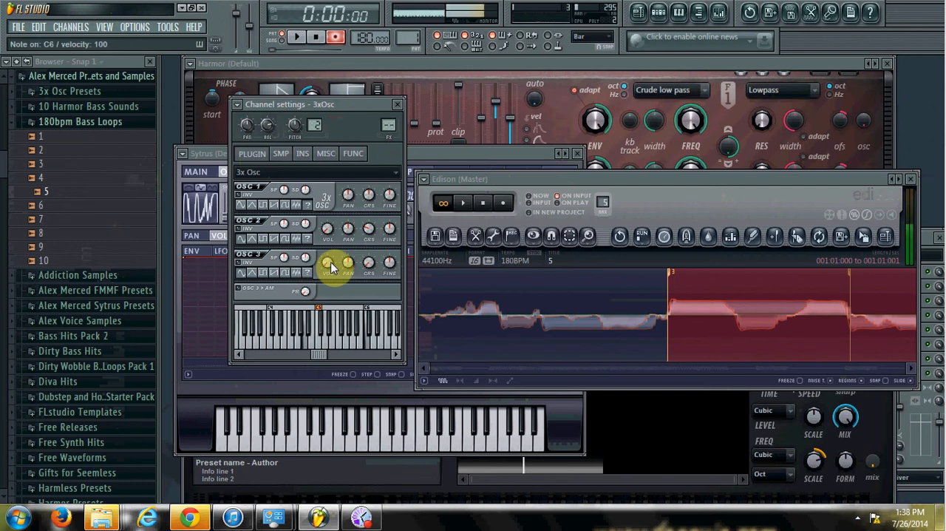
pyautogui.press('o')
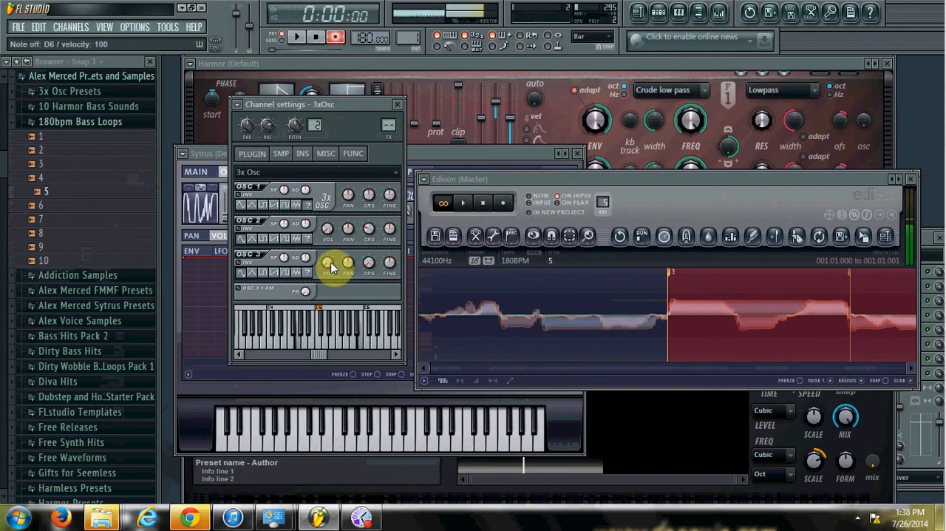
# Lower oscillator 1's coarse pitch, bring oscillator 2's volume up to about 45%, and audition notes
pyautogui.moveTo(371, 196); pyautogui.dragTo(415, 432)
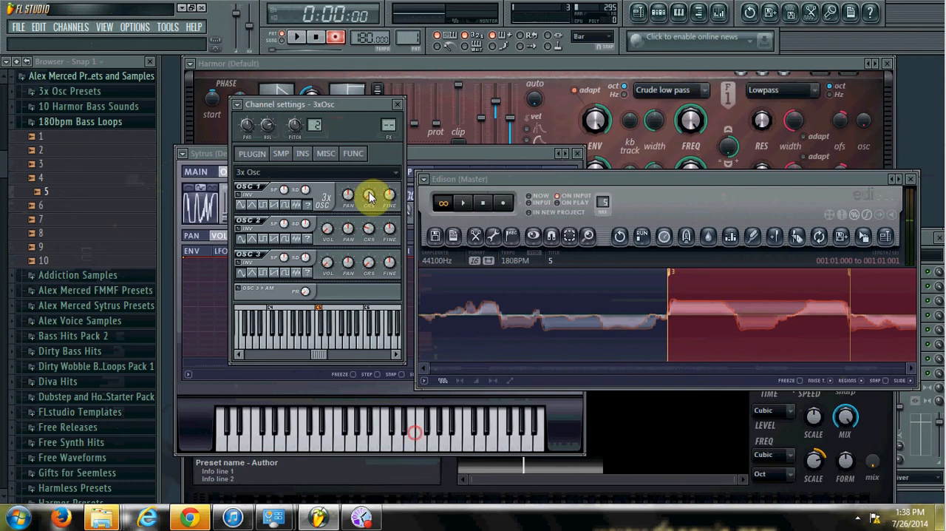
pyautogui.press('b')
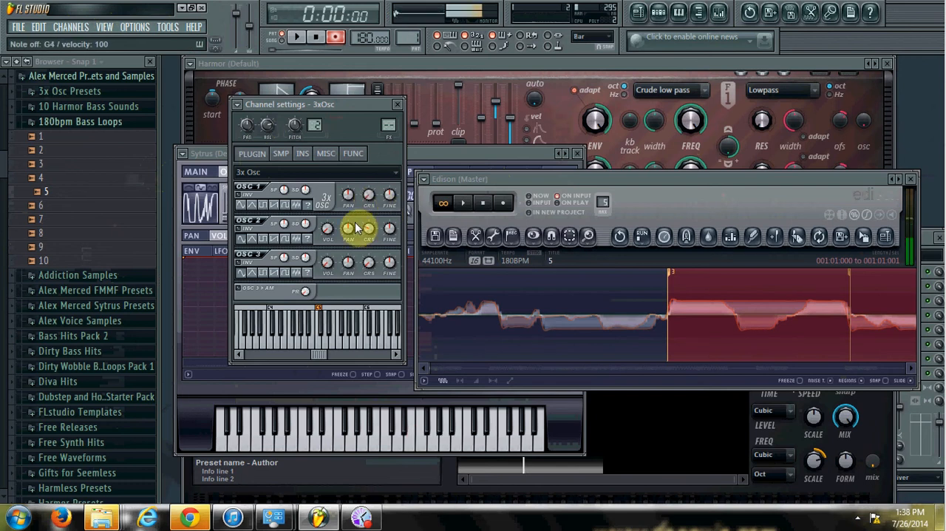
pyautogui.click(325, 232)
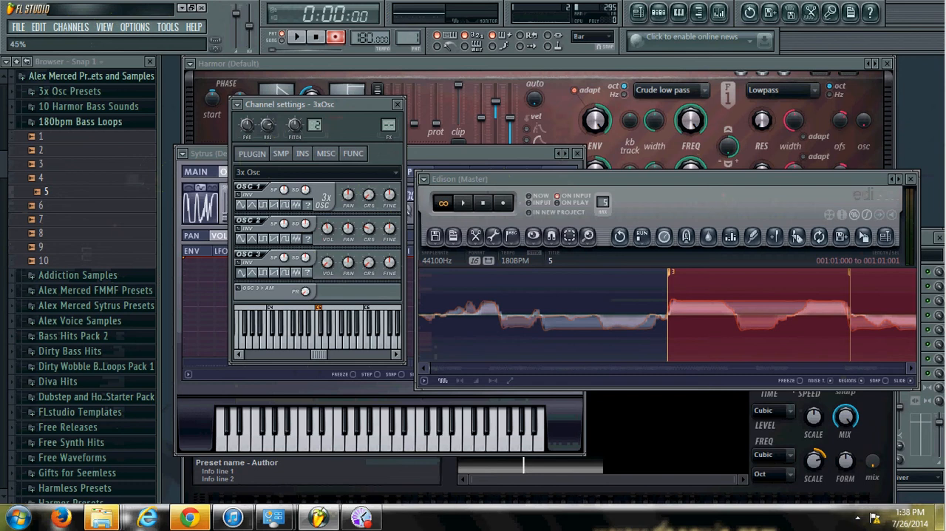
pyautogui.press('n')
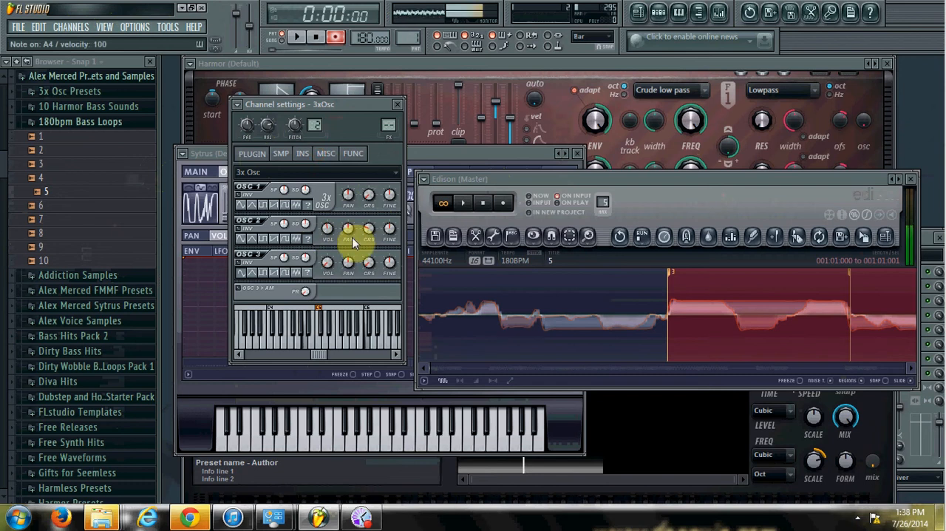
# Set oscillator 2's fine pitch to about +44 cents and its coarse pitch to -24 semitones, auditioning low and high notes
pyautogui.click(390, 231)
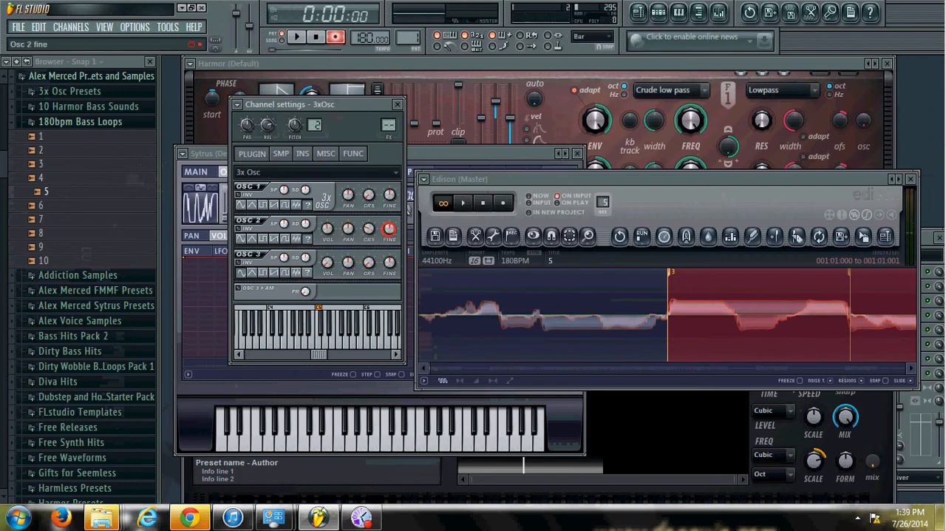
pyautogui.moveTo(390, 230); pyautogui.dragTo(390, 233)
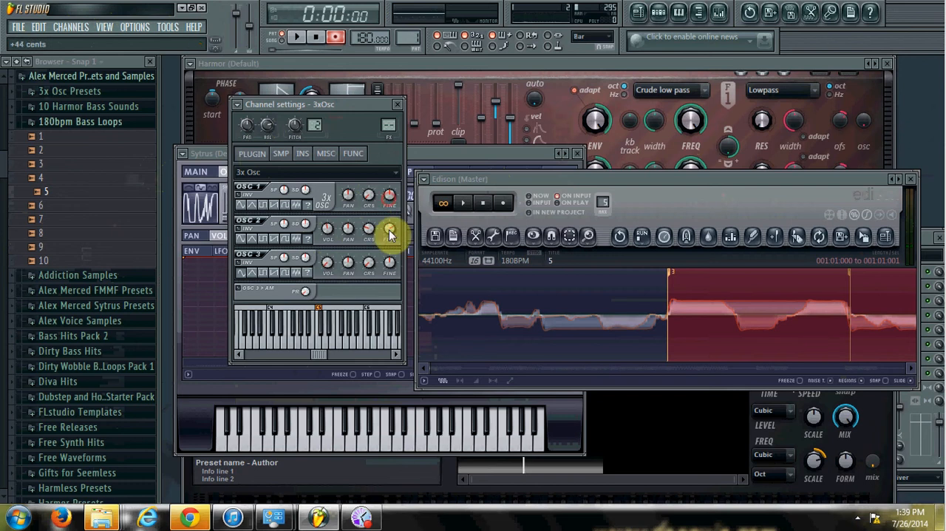
pyautogui.press('n')
pyautogui.press('o')
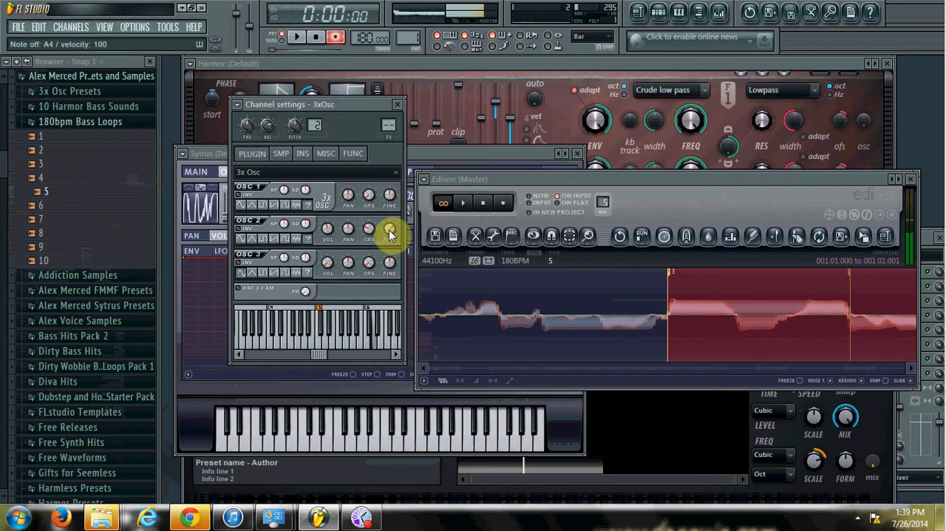
pyautogui.moveTo(390, 233); pyautogui.dragTo(367, 251)
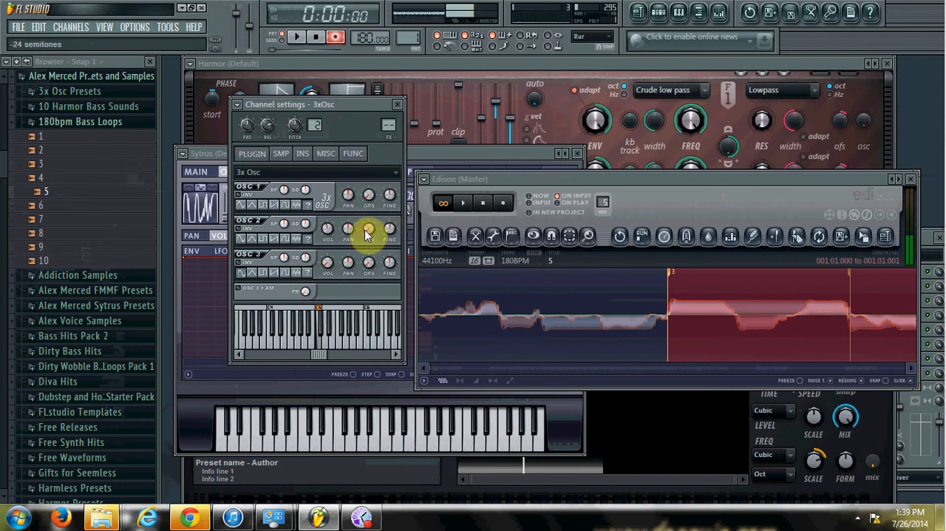
pyautogui.press('q')
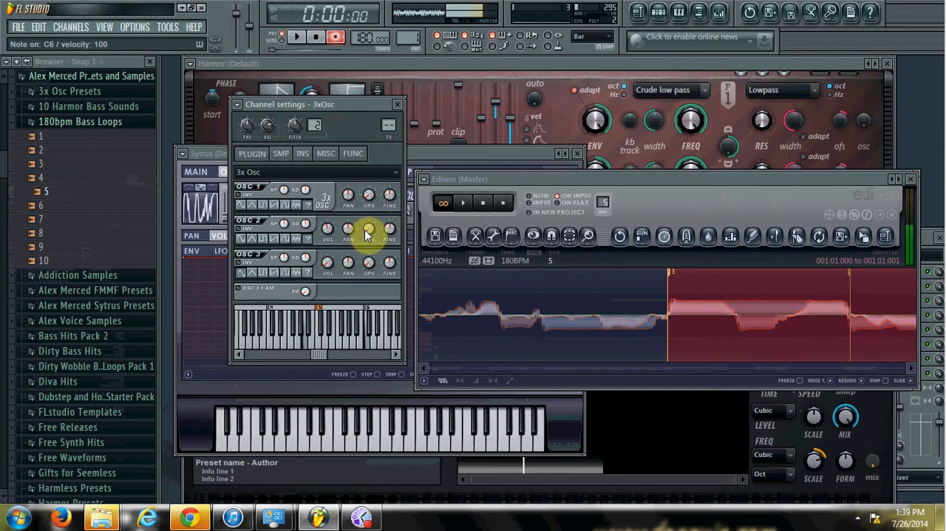
pyautogui.press('z')
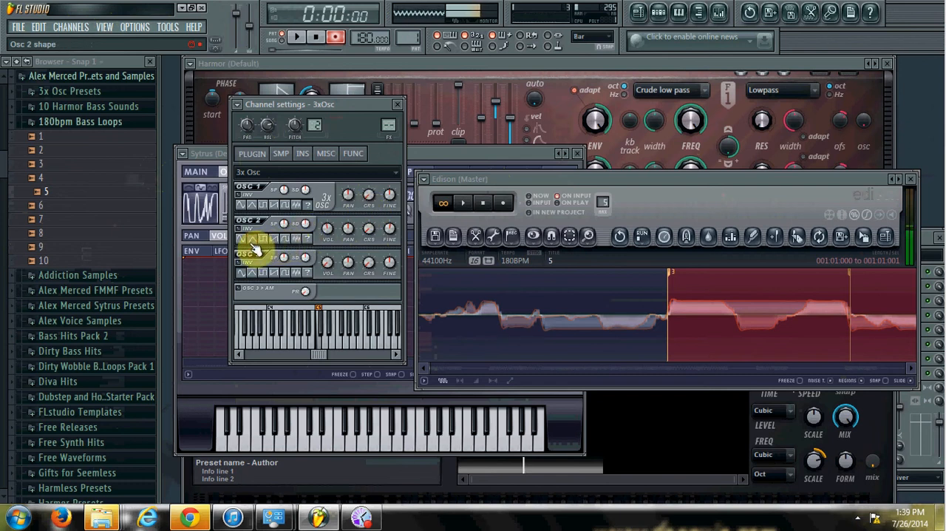
pyautogui.press('q')
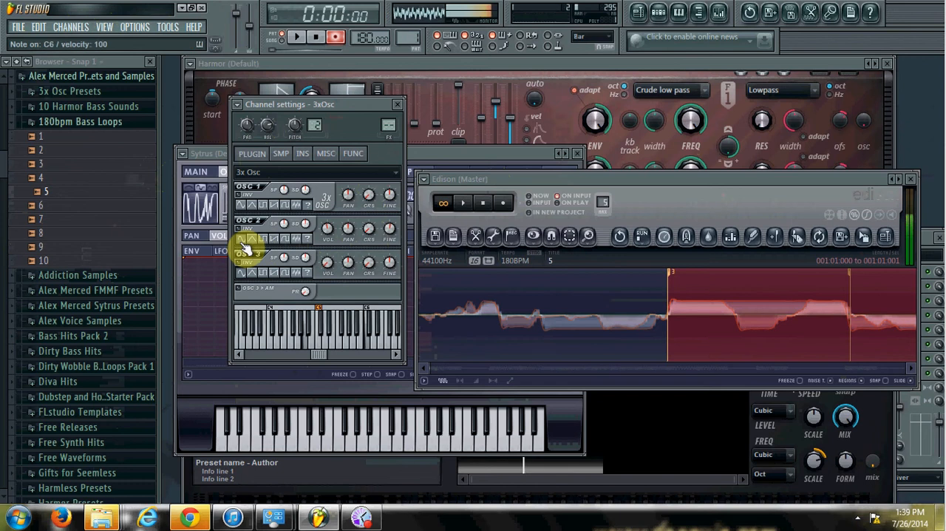
pyautogui.press('m')
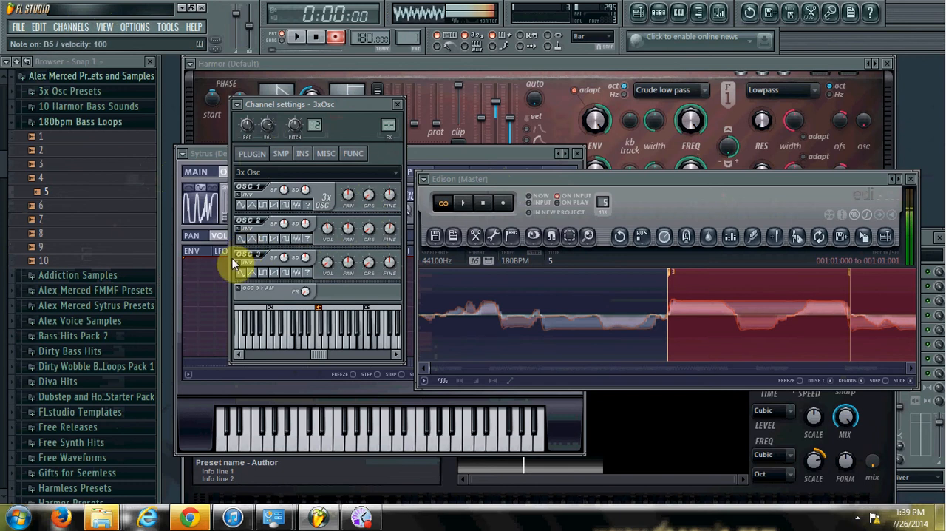
# Try a higher fine pitch on oscillator 2 and audition low and high notes
pyautogui.moveTo(388, 226); pyautogui.dragTo(389, 190)
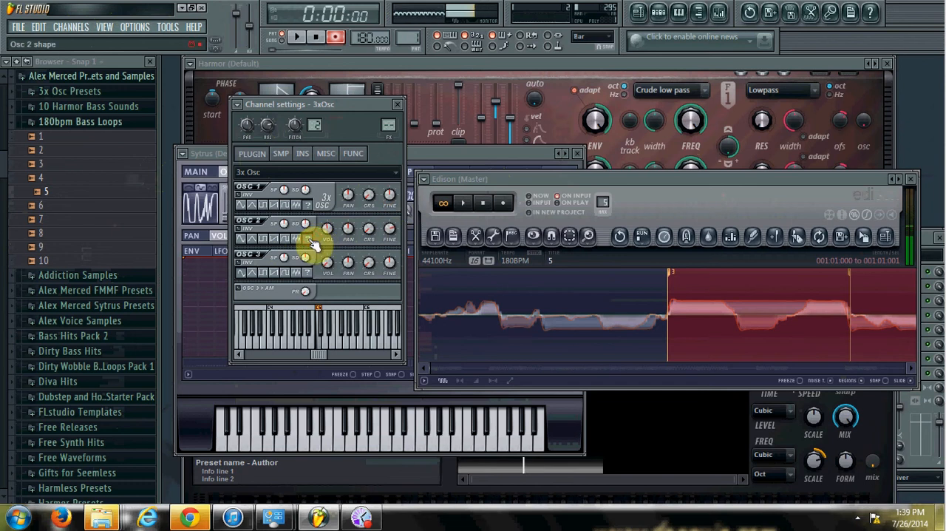
pyautogui.press('n')
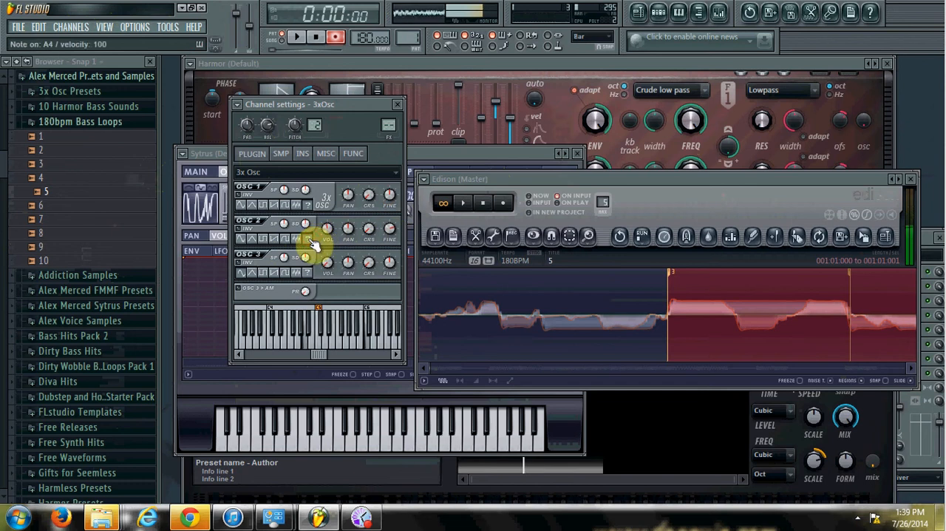
pyautogui.press('i')
pyautogui.press('o')
pyautogui.press('x')
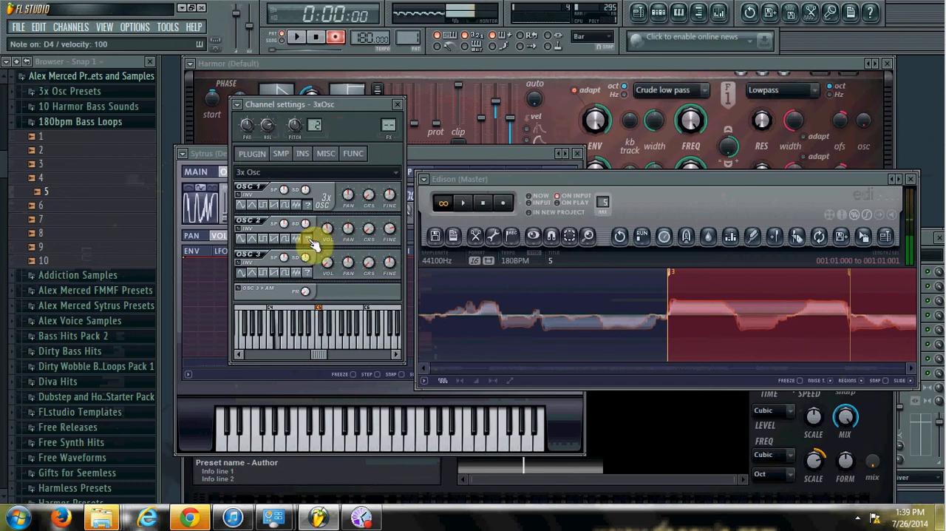
# Try detuning oscillator 2's fine pitch down to -100 cents and audition a few notes
pyautogui.moveTo(387, 228); pyautogui.dragTo(388, 177)
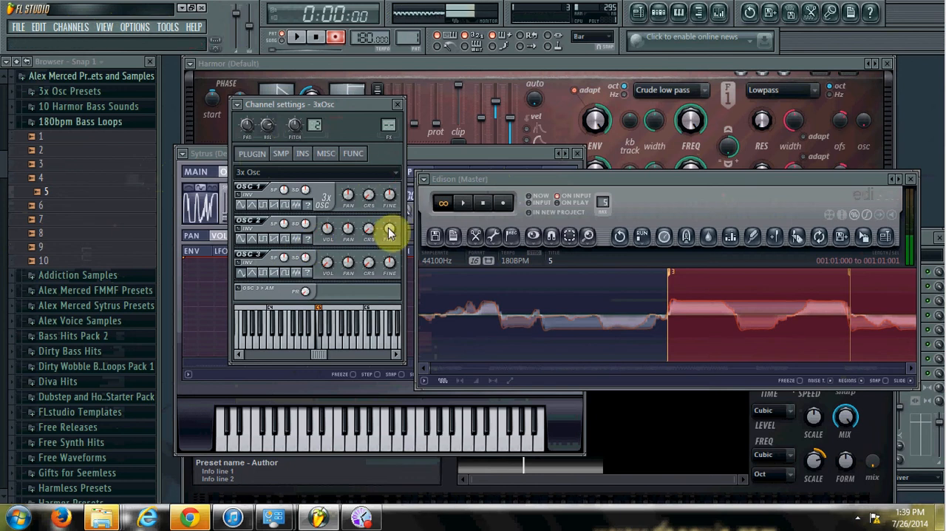
pyautogui.moveTo(388, 230); pyautogui.dragTo(388, 231)
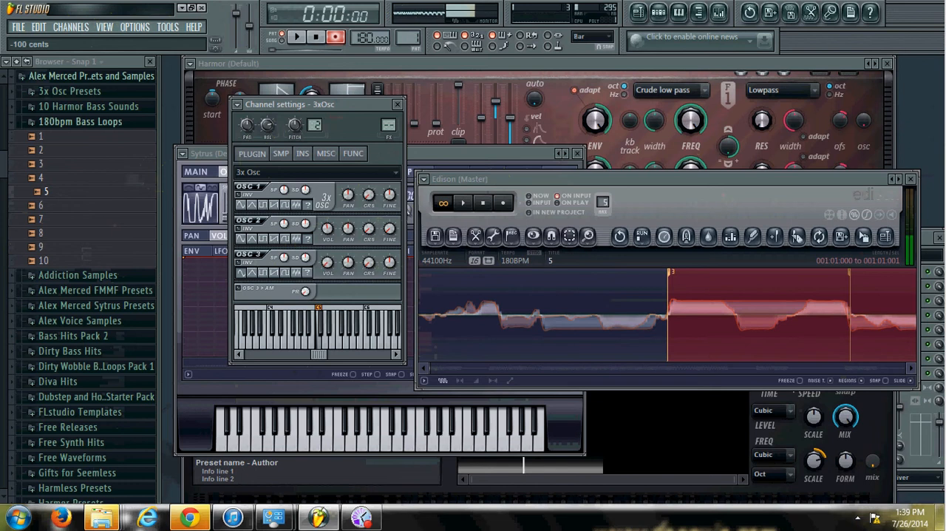
pyautogui.moveTo(388, 230); pyautogui.dragTo(409, 384)
pyautogui.press('n')
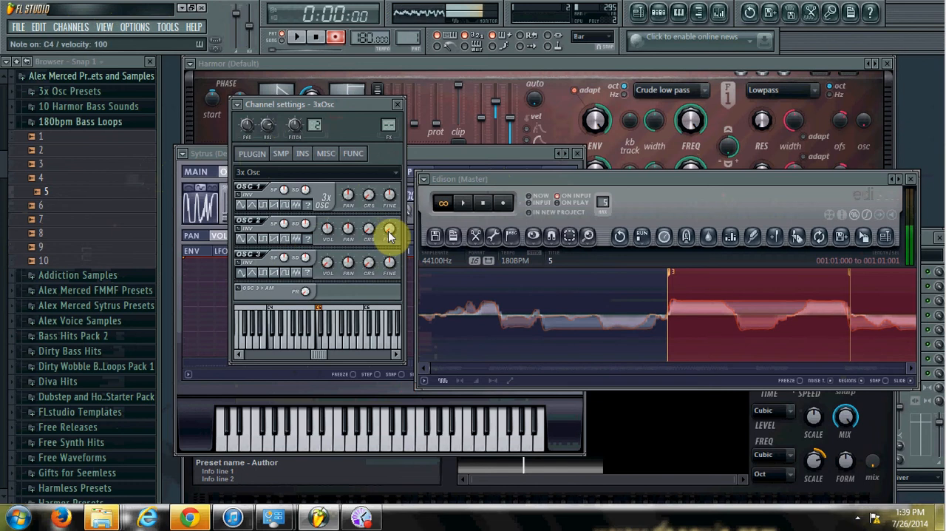
pyautogui.press('b')
pyautogui.press('u')
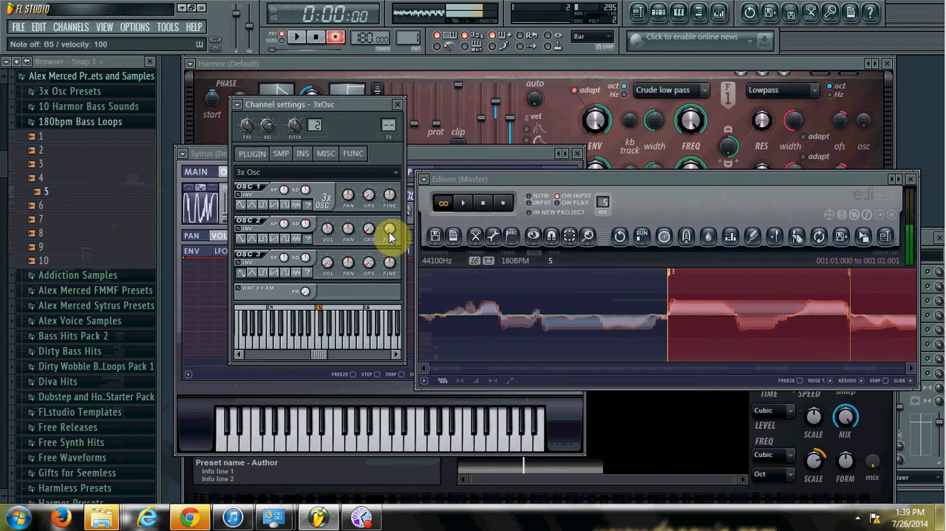
# Readjust oscillator 2's fine pitch and audition the layered 3x Osc bass across a range of notes
pyautogui.moveTo(389, 235)
pyautogui.mouseDown()
pyautogui.moveTo(390, 311)
pyautogui.moveTo(390, 235)
pyautogui.mouseUp()
pyautogui.press('i')
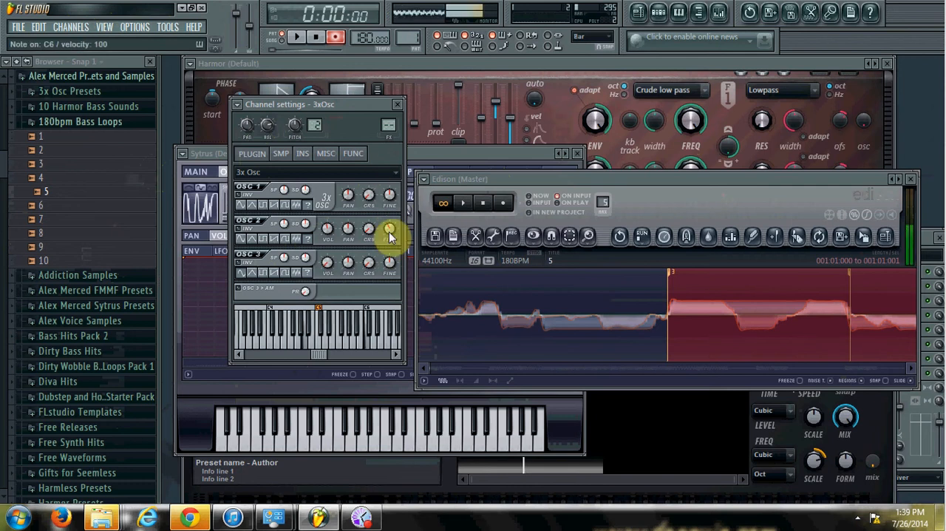
pyautogui.press('o')
pyautogui.press('c')
pyautogui.press('v')
pyautogui.press('y')
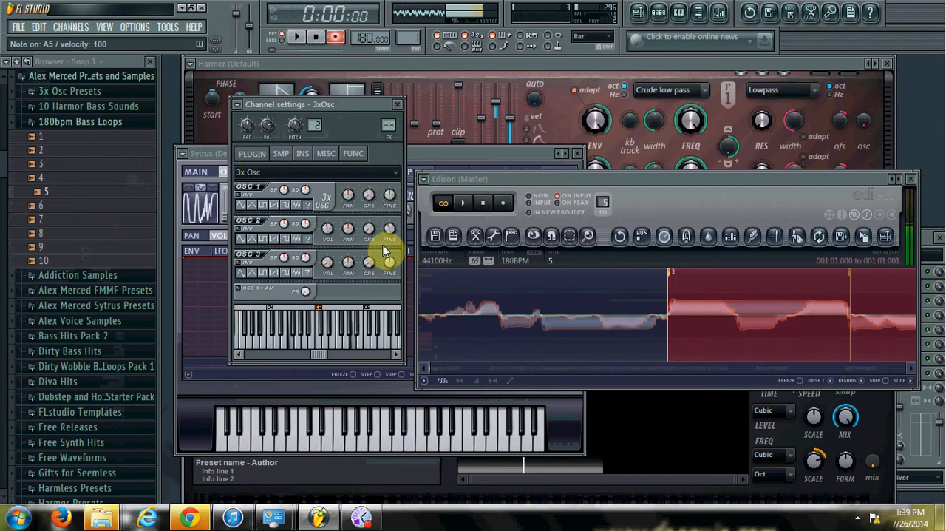
pyautogui.press('v')
pyautogui.press('i')
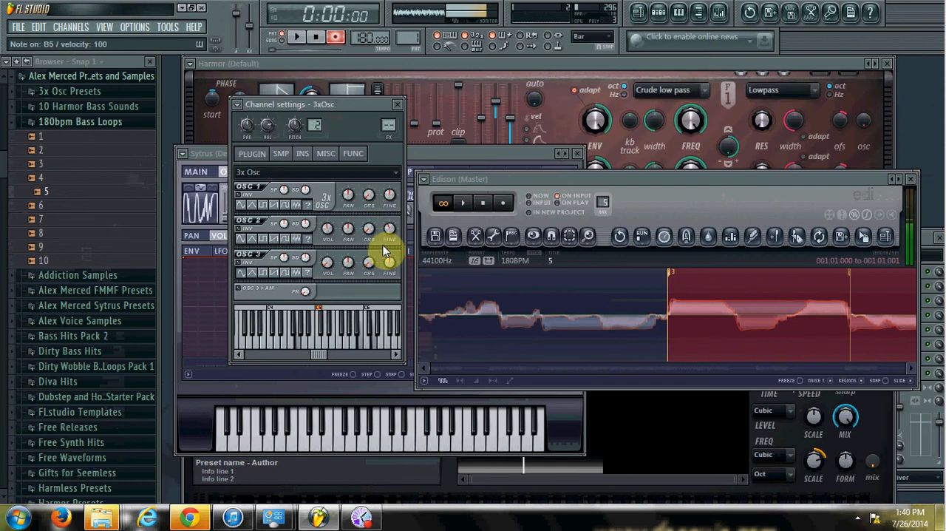
pyautogui.press('v')
pyautogui.press('b')
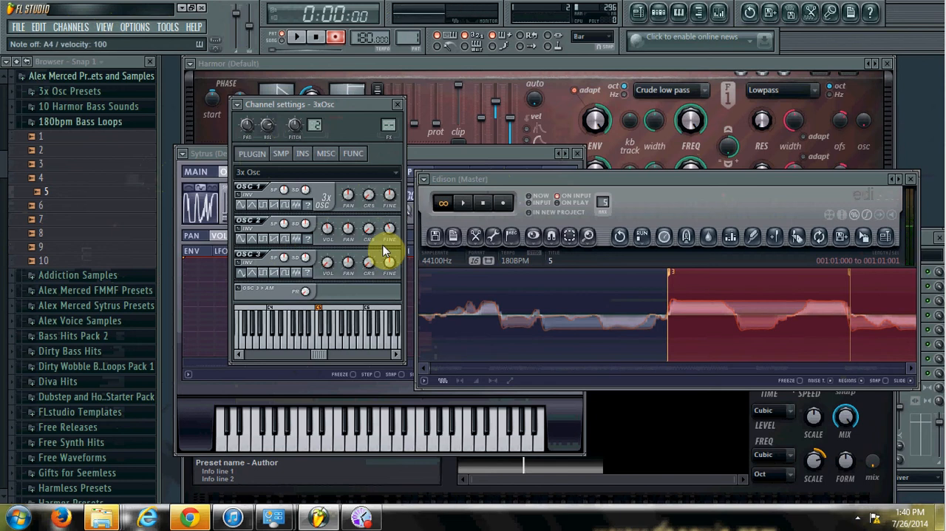
# Preview bass loop 5 and examine different portions of its waveform in Edison
pyautogui.click(51, 194)
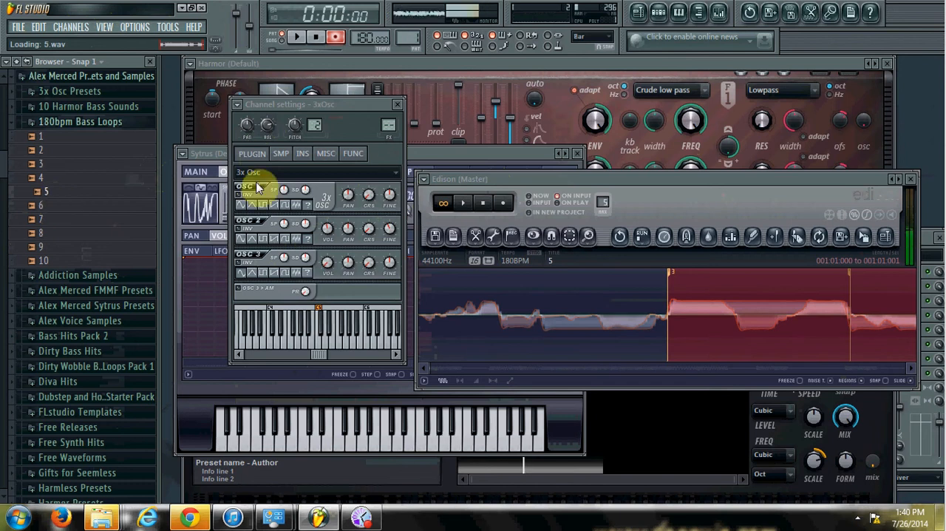
pyautogui.click(911, 369)
pyautogui.click(912, 371)
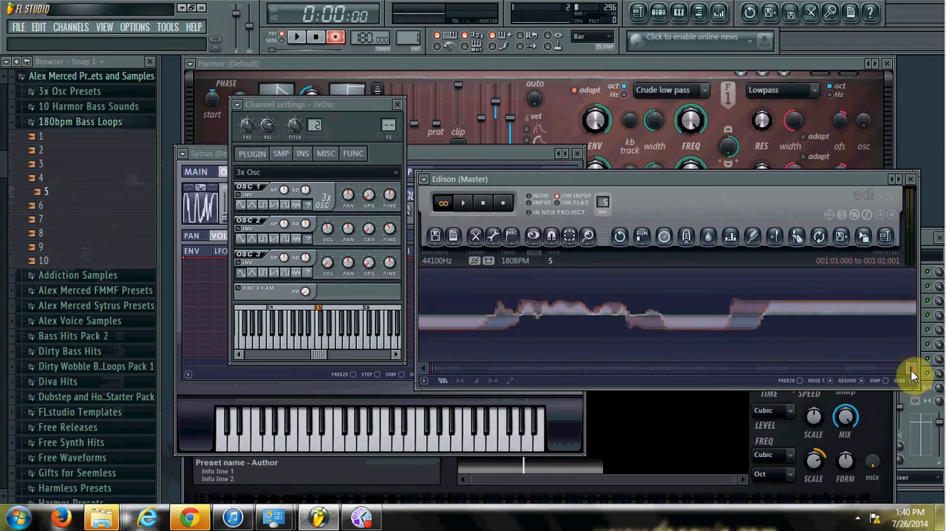
pyautogui.click(911, 370)
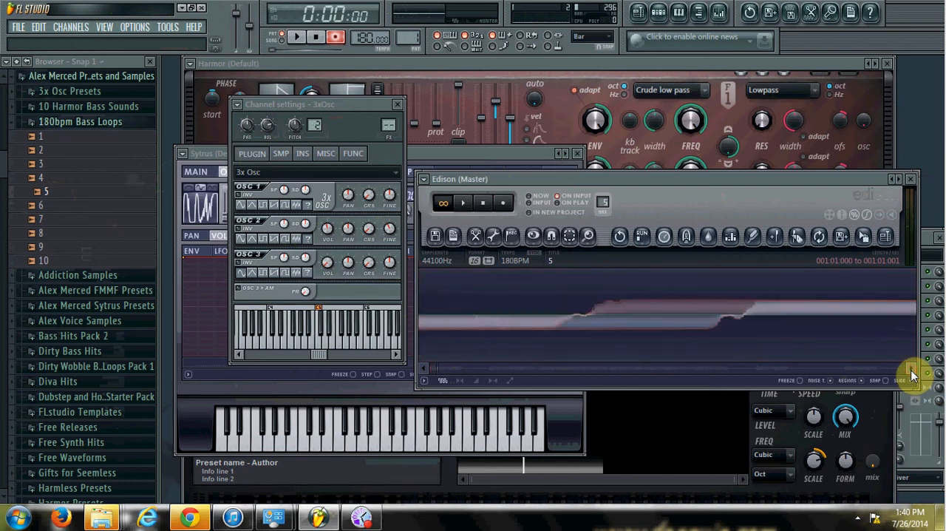
pyautogui.click(911, 371)
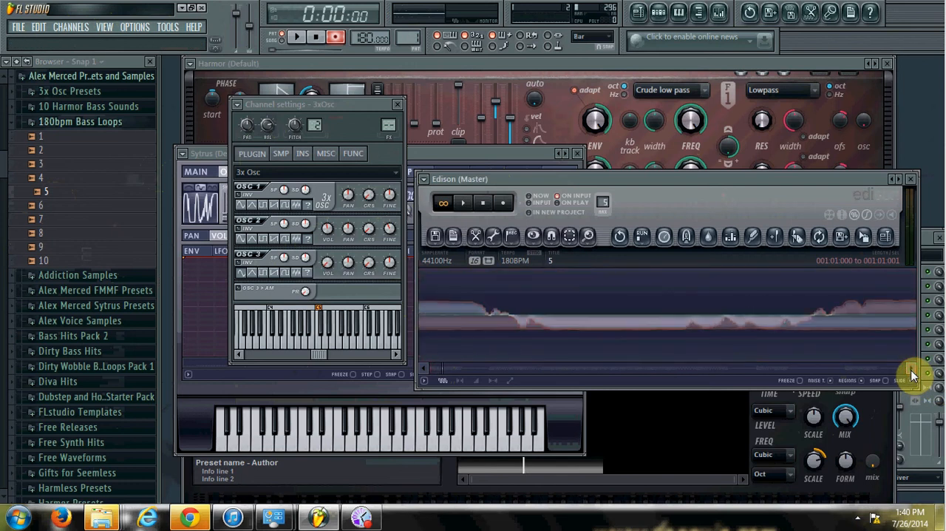
pyautogui.click(911, 371)
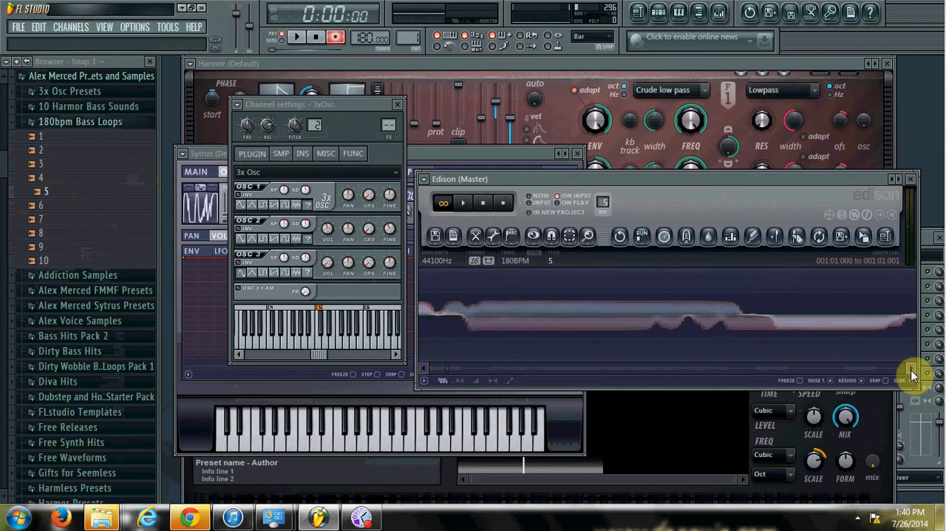
# Open bass loop 5 in a new Fruity Slicer channel and audition its slices
pyautogui.rightClick(46, 192)
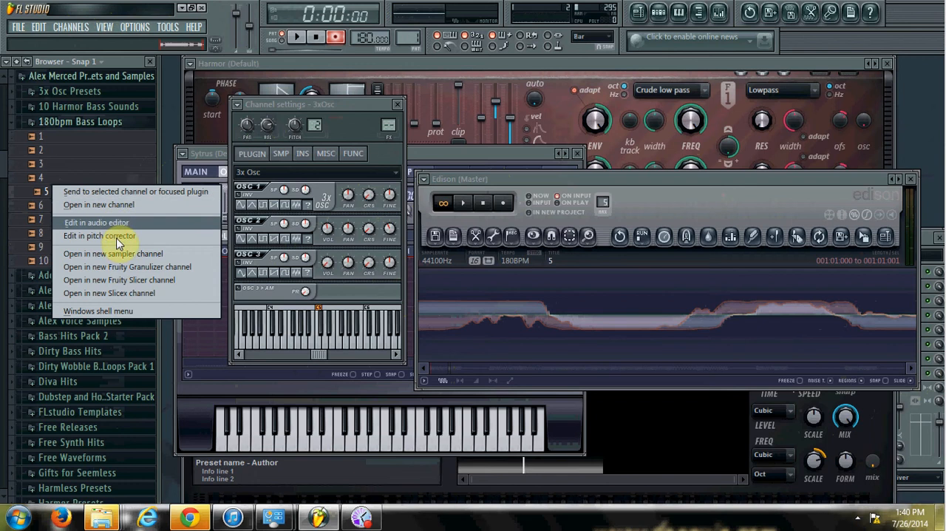
pyautogui.click(134, 282)
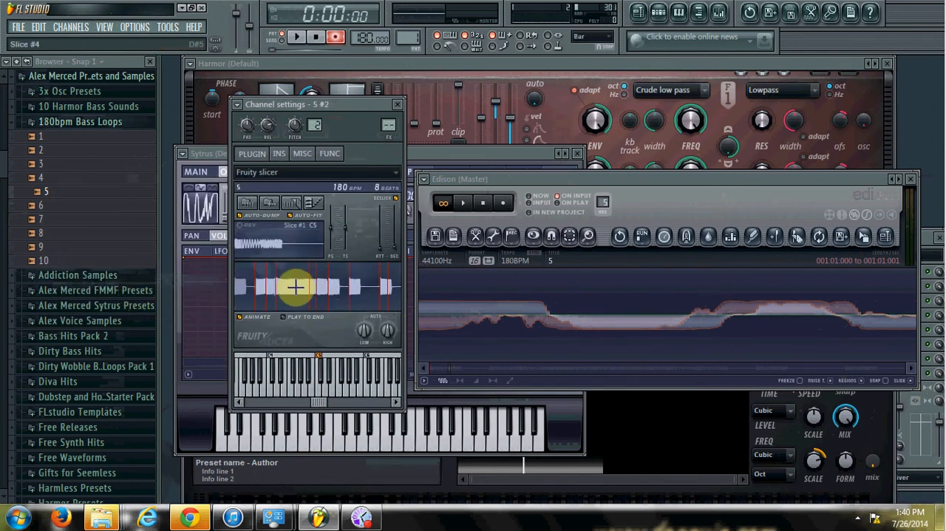
pyautogui.press('z')
pyautogui.press('c')
pyautogui.press('v')
pyautogui.press('v')
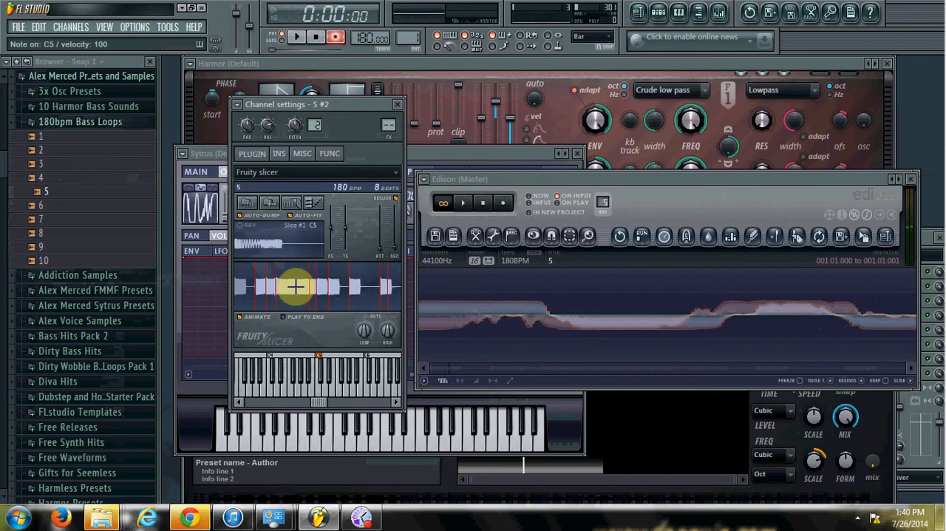
pyautogui.press('n')
pyautogui.press('c')
pyautogui.press('x')
pyautogui.press('z')
# Show the step sequencer, switch to Pattern 2 and randomize the steps and levels of the 5 #2 channel
pyautogui.click(658, 12)
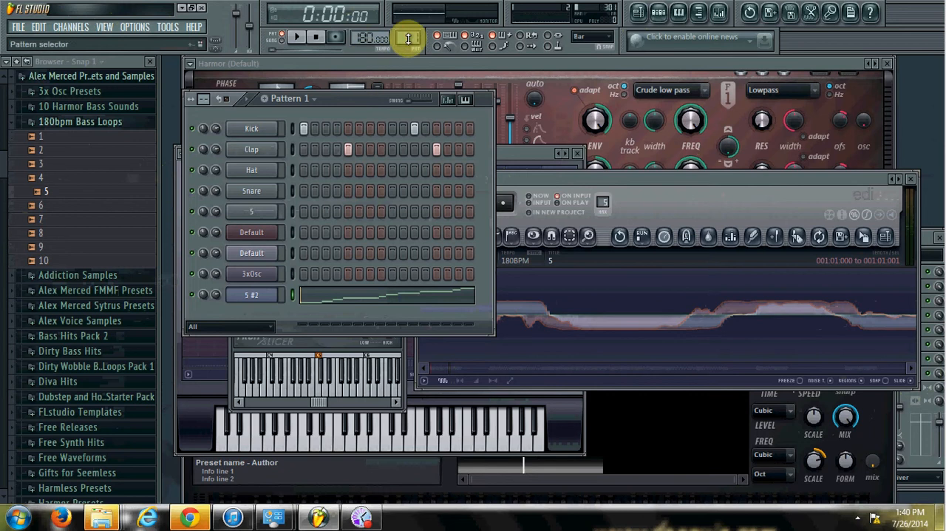
pyautogui.scroll(1, 408, 39)
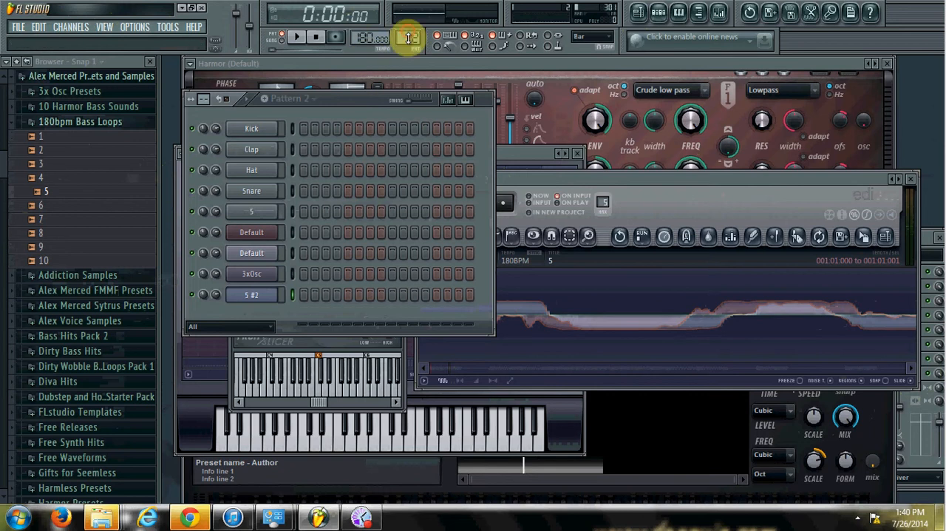
pyautogui.rightClick(255, 294)
pyautogui.moveTo(307, 360)
pyautogui.click(391, 435)
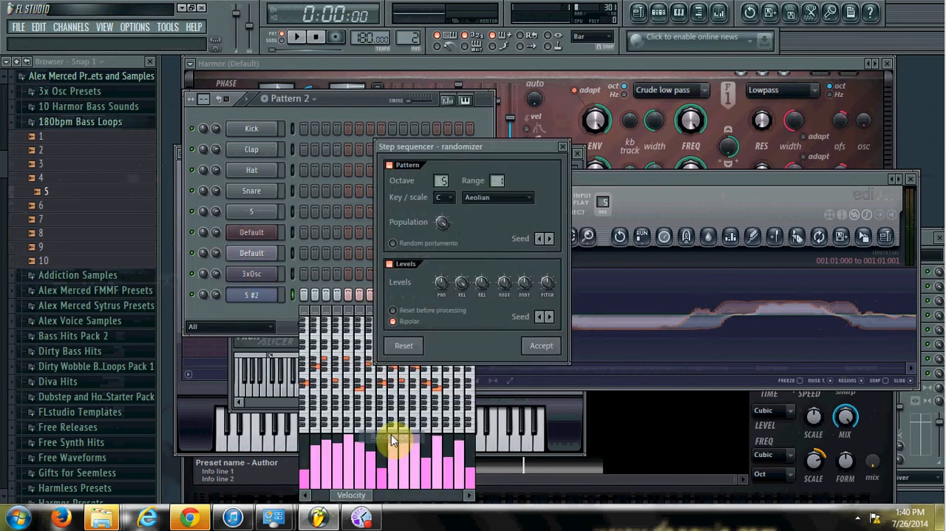
pyautogui.click(541, 346)
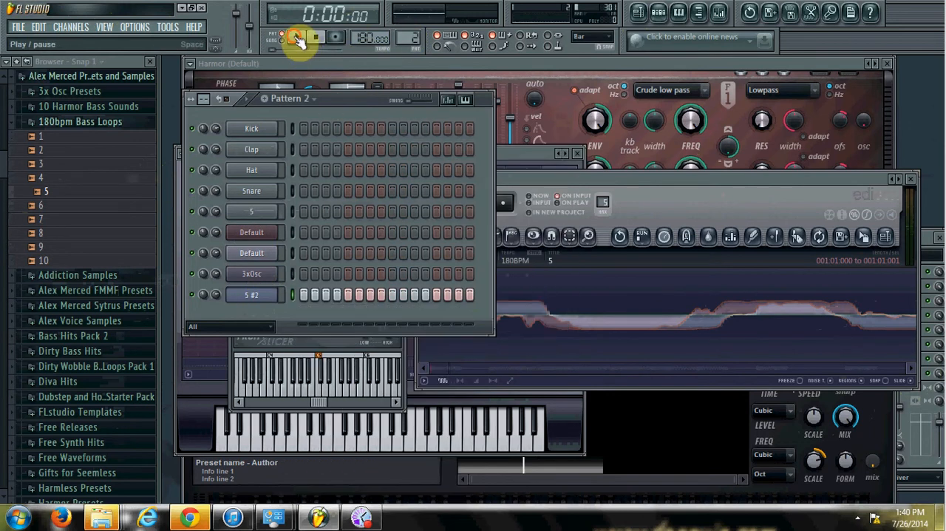
# Fill every second step of the 5 #2 channel during playback and set the tempo to 90 BPM with all channels restretched
pyautogui.click(296, 39)
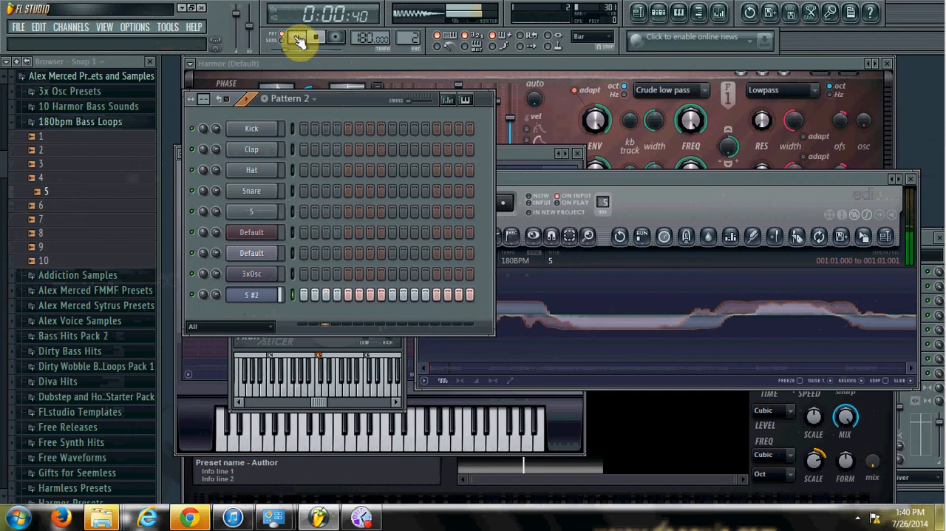
pyautogui.rightClick(274, 303)
pyautogui.click(338, 377)
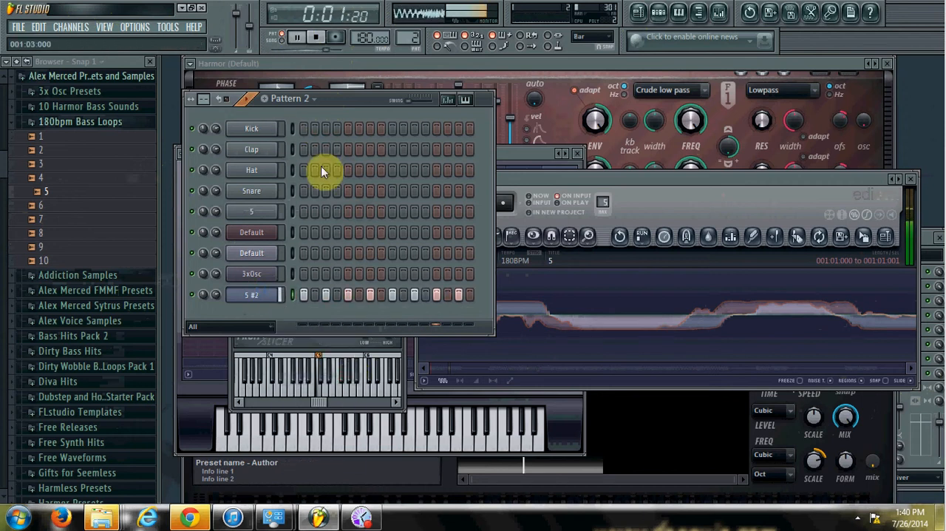
pyautogui.moveTo(371, 39); pyautogui.dragTo(371, 86)
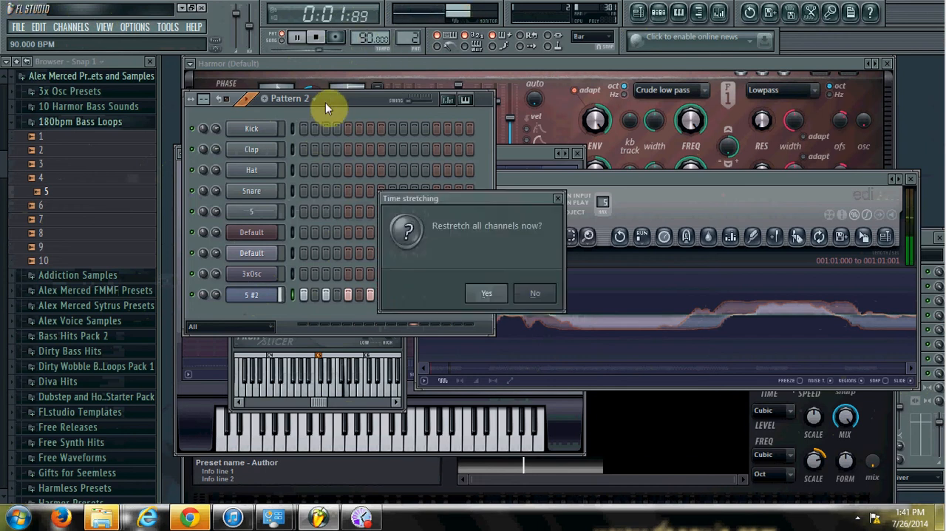
pyautogui.click(501, 296)
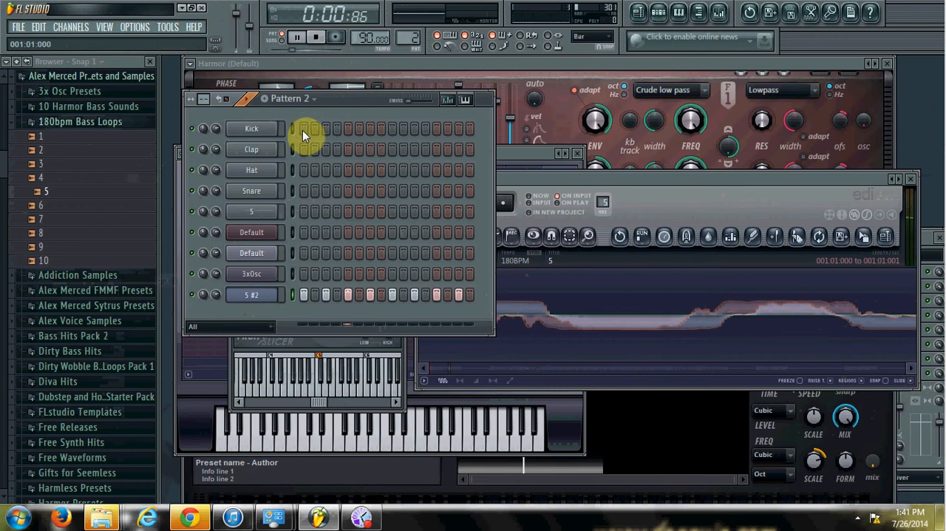
# Place Clap and Snare hits on steps 5 and 13 of the pattern
pyautogui.click(347, 149)
pyautogui.click(348, 191)
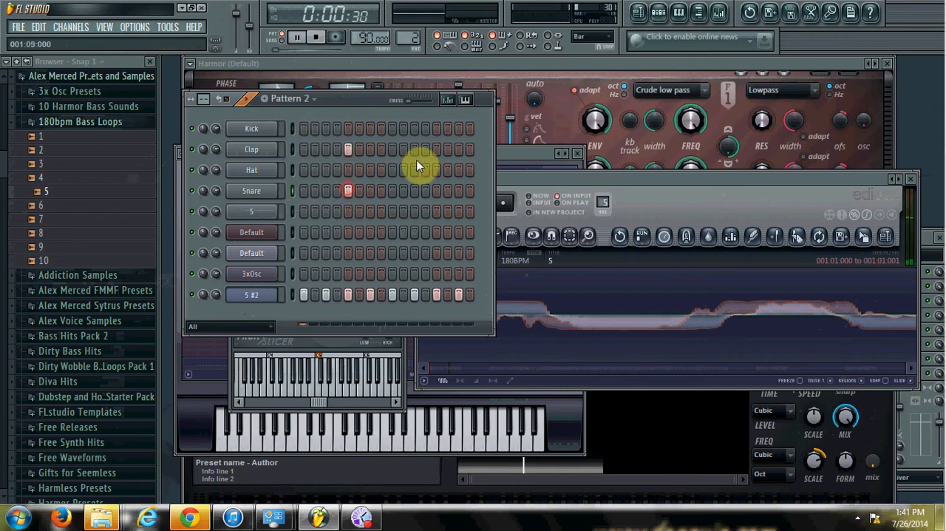
pyautogui.click(436, 150)
pyautogui.click(436, 190)
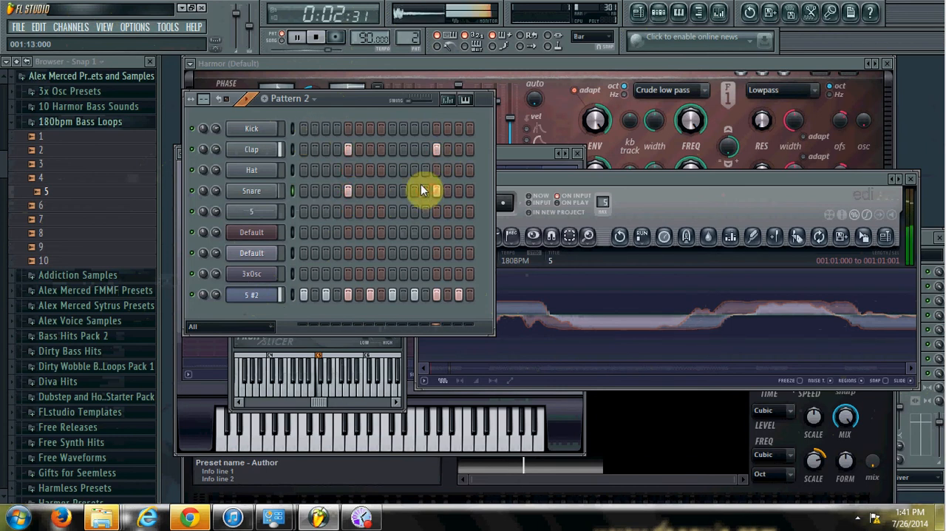
# Place Kick hits on steps 1, 4, 8, 9 and 15 of the pattern
pyautogui.click(305, 129)
pyautogui.click(337, 129)
pyautogui.click(380, 130)
pyautogui.click(392, 130)
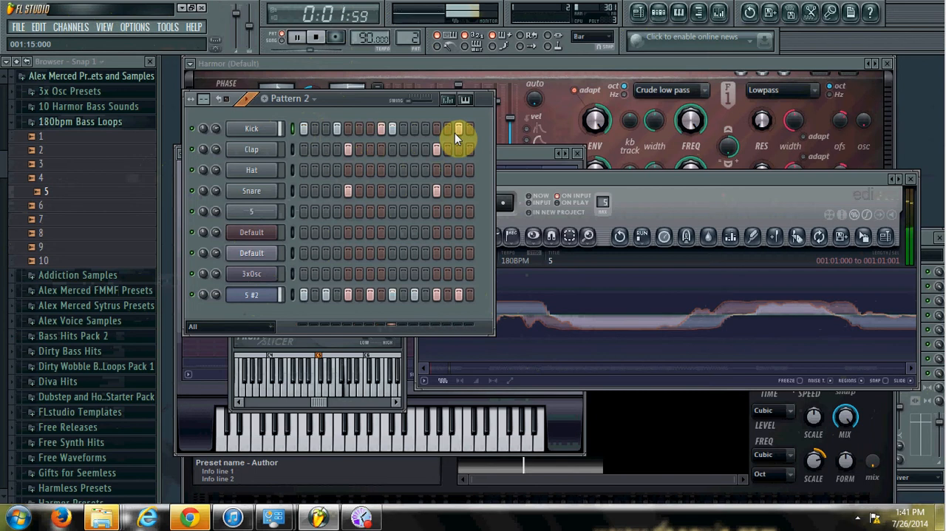
# Randomize the steps and levels of the Harmor channel, keeping the C Aeolian scale
pyautogui.click(270, 235)
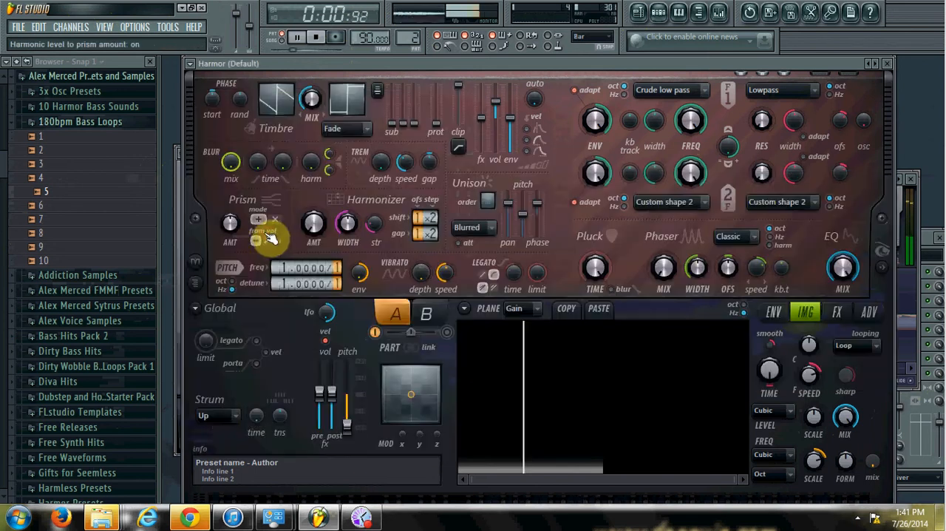
pyautogui.click(675, 16)
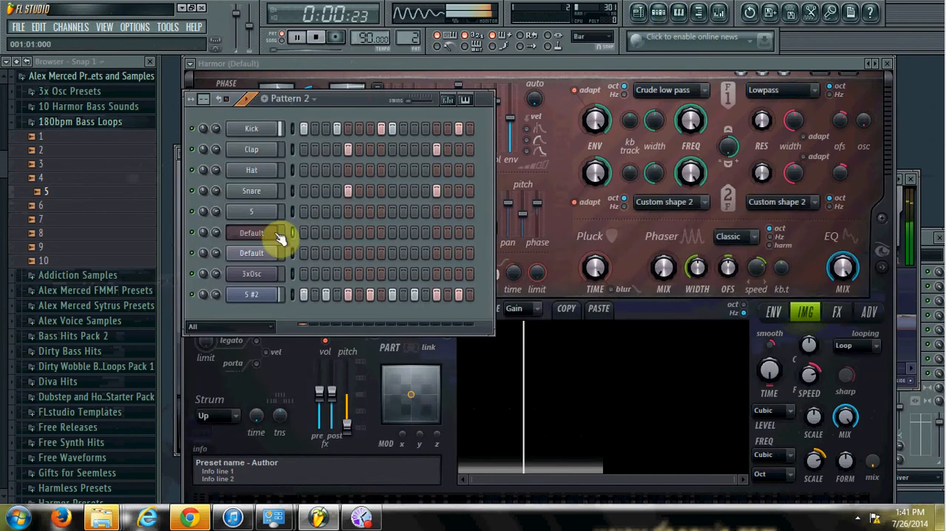
pyautogui.rightClick(278, 228)
pyautogui.moveTo(310, 297)
pyautogui.click(390, 374)
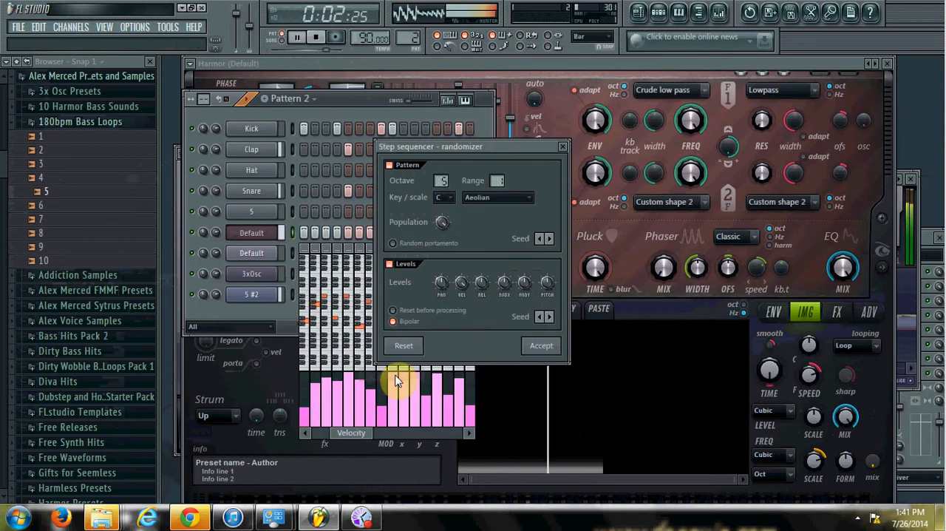
pyautogui.click(543, 346)
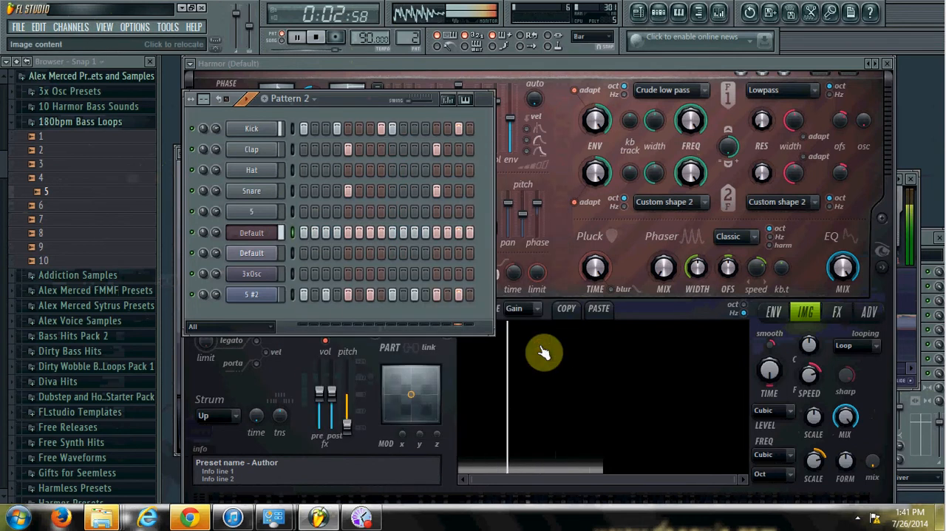
# Fill every fourth step of the Harmor channel and adjust its channel volume
pyautogui.rightClick(268, 261)
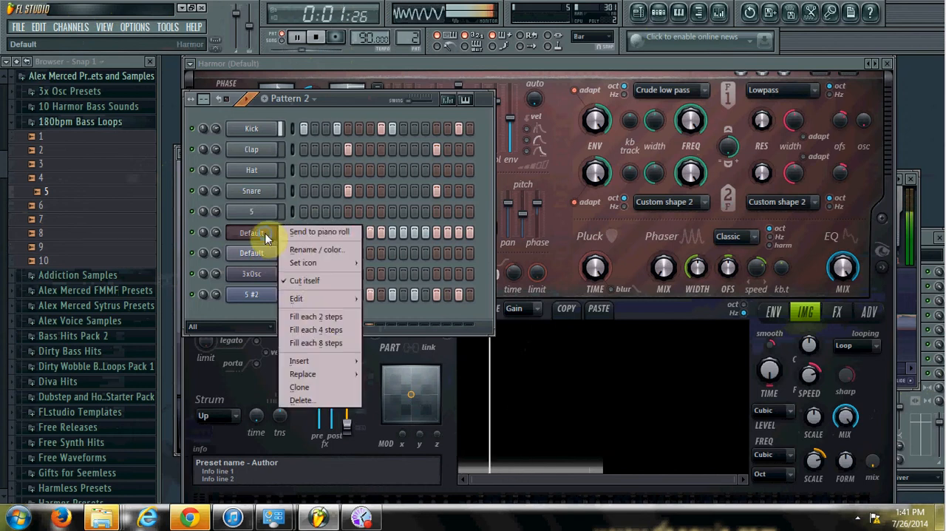
pyautogui.click(317, 330)
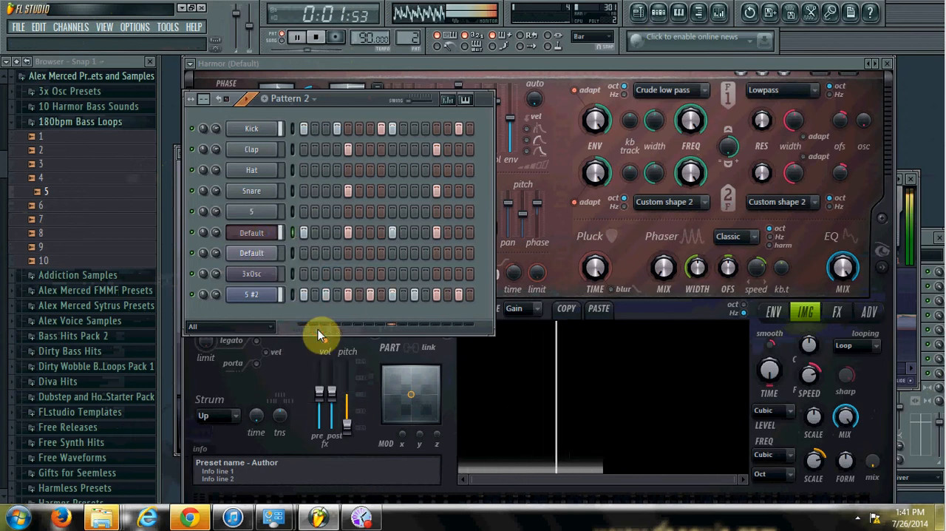
pyautogui.moveTo(213, 234); pyautogui.dragTo(213, 235)
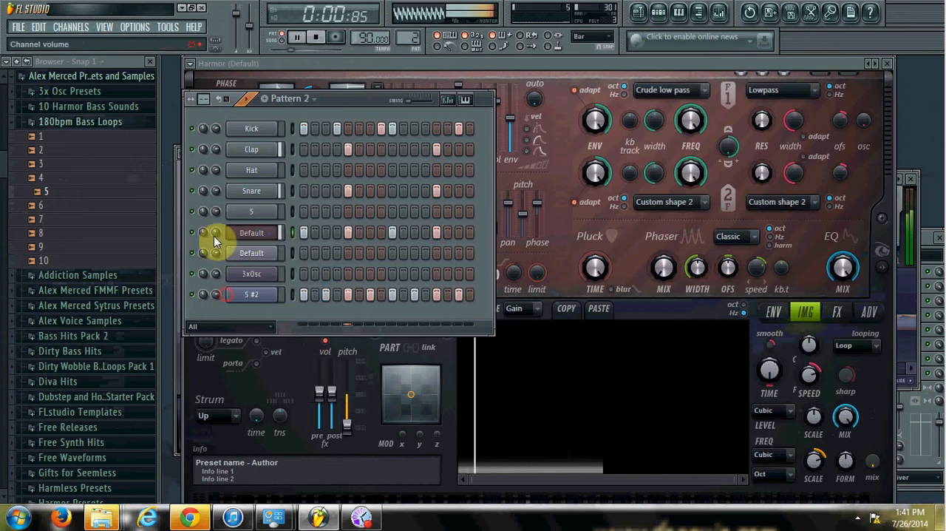
# Randomize the steps and levels of the Sytrus channel, keeping the C Aeolian scale
pyautogui.rightClick(252, 258)
pyautogui.moveTo(298, 319)
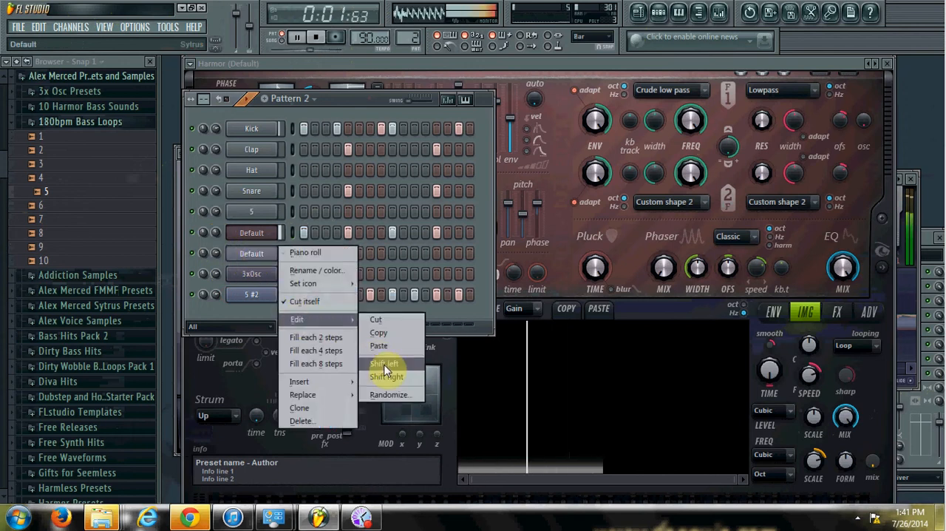
pyautogui.click(390, 389)
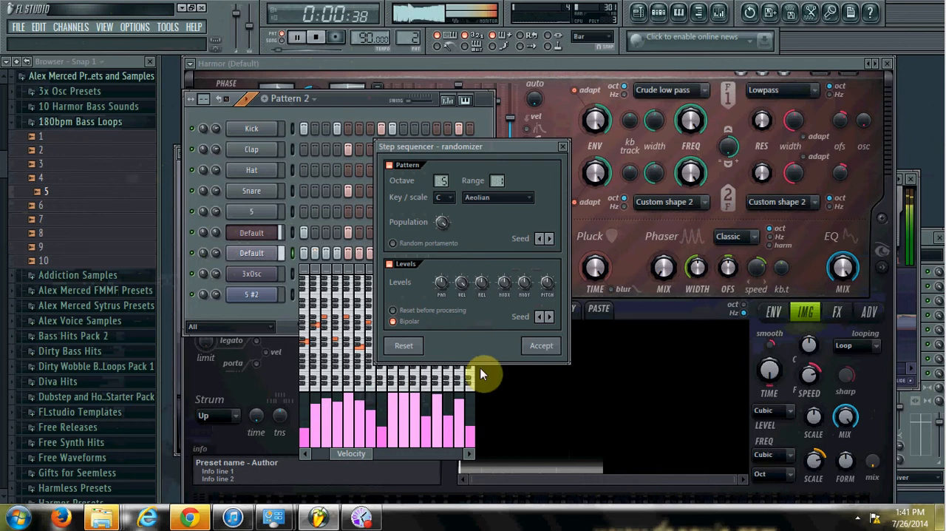
pyautogui.click(542, 348)
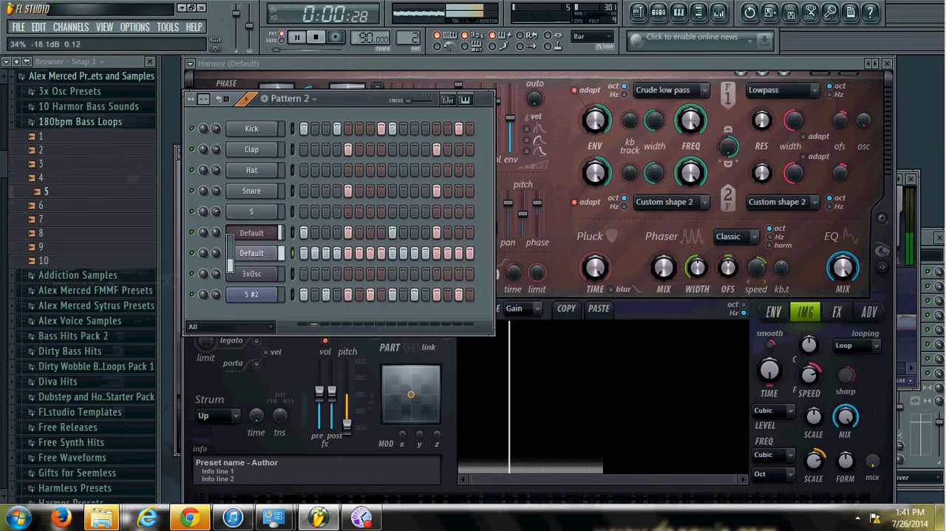
# Fill every eighth step of the Sytrus channel and adjust its channel volume
pyautogui.rightClick(275, 254)
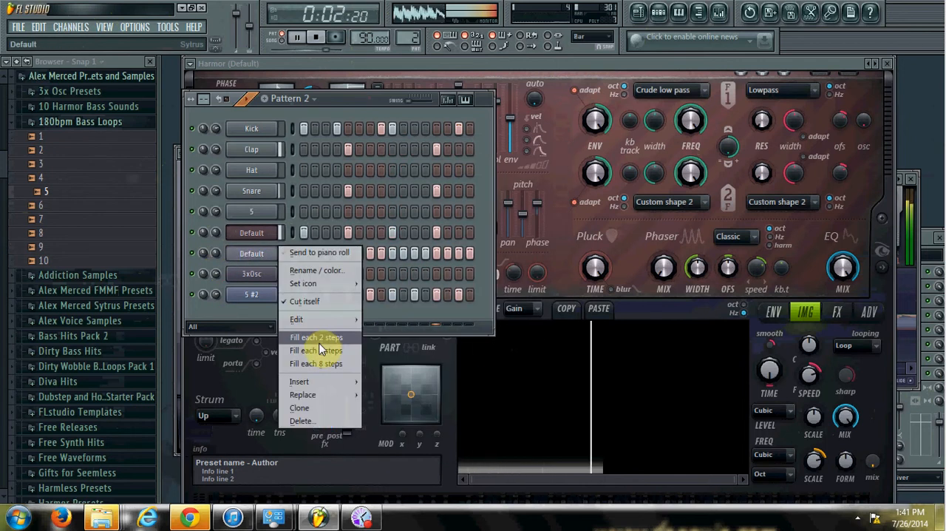
pyautogui.click(322, 364)
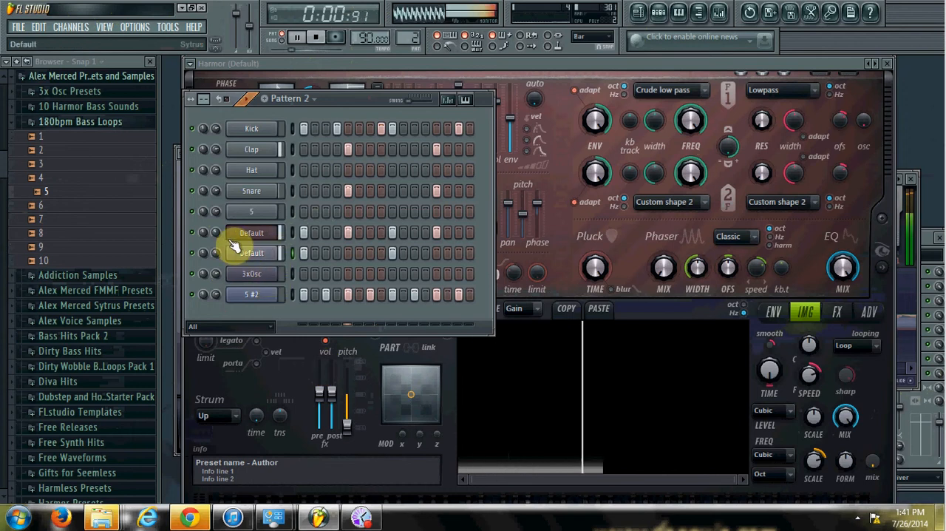
pyautogui.moveTo(217, 252); pyautogui.dragTo(217, 276)
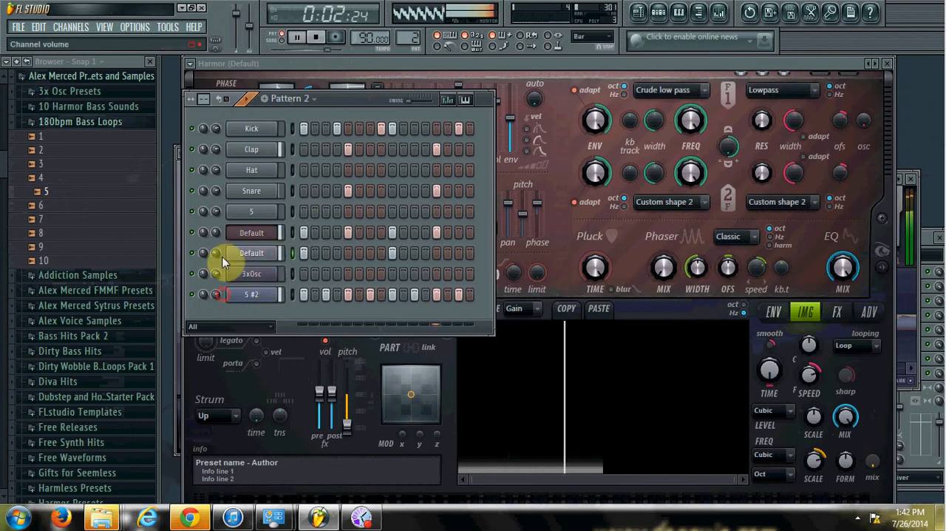
# Randomize the steps and levels of the 3xOsc channel, audition the full pattern in the step sequencer and stop playback
pyautogui.rightClick(275, 273)
pyautogui.moveTo(332, 358)
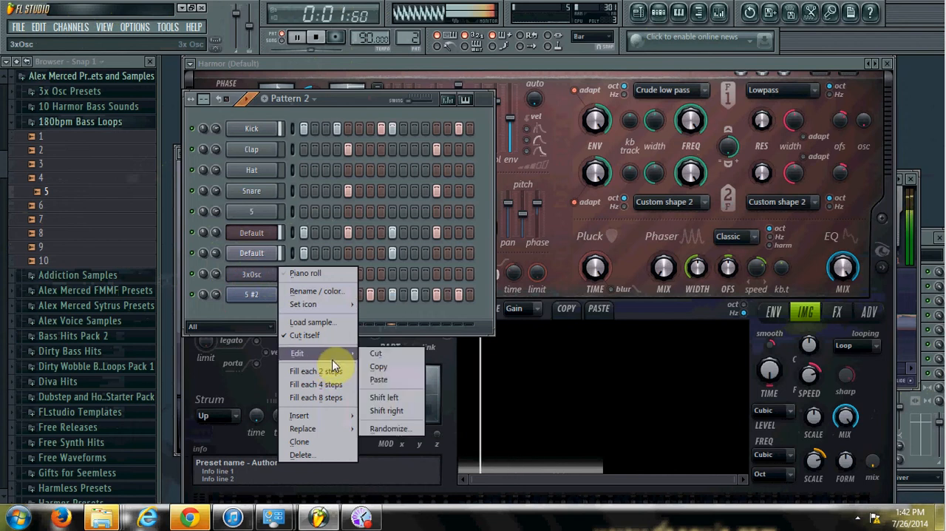
pyautogui.click(401, 425)
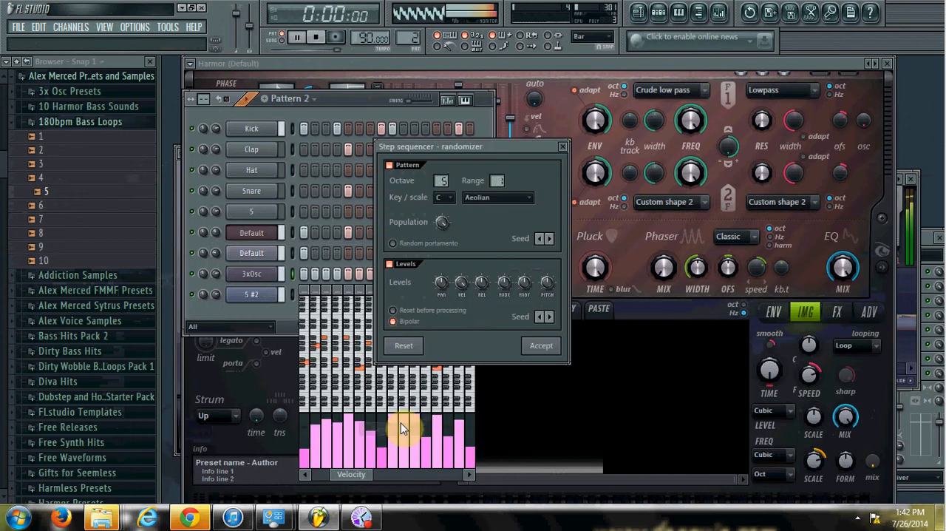
pyautogui.click(539, 358)
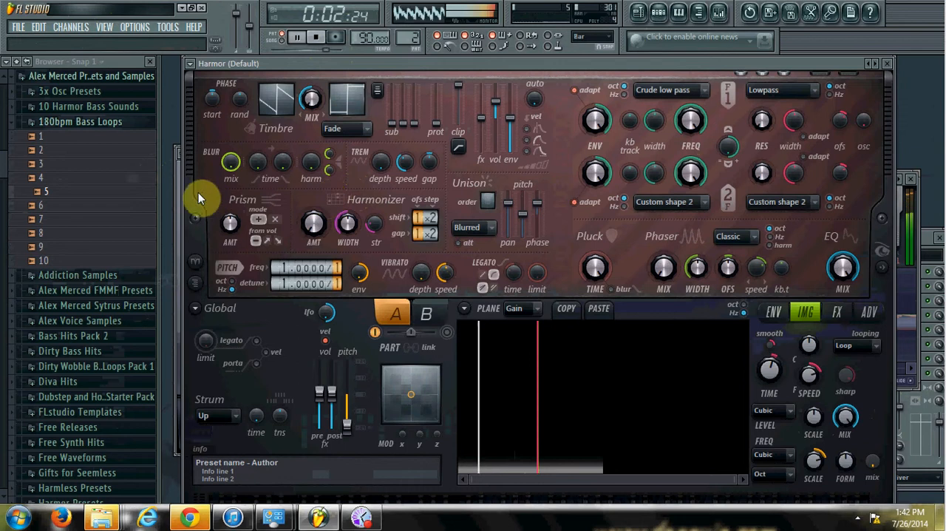
pyautogui.click(175, 183)
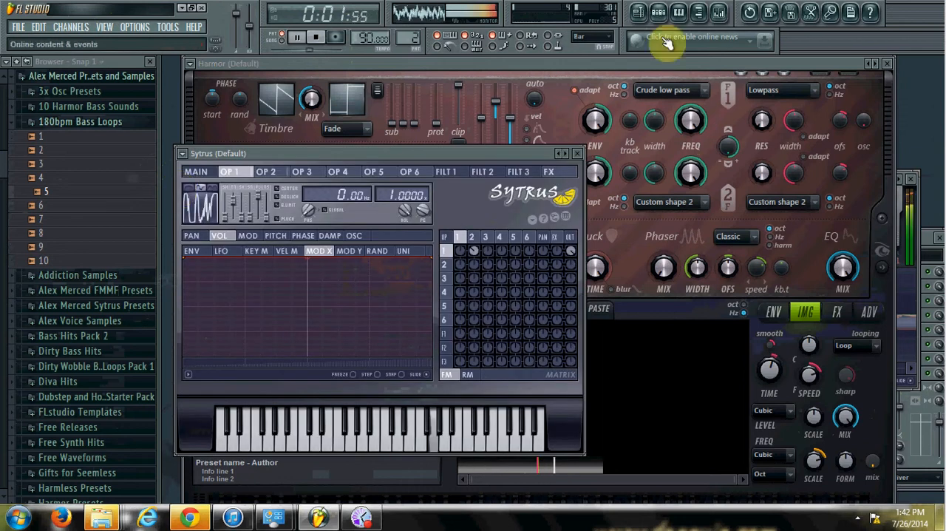
pyautogui.click(660, 13)
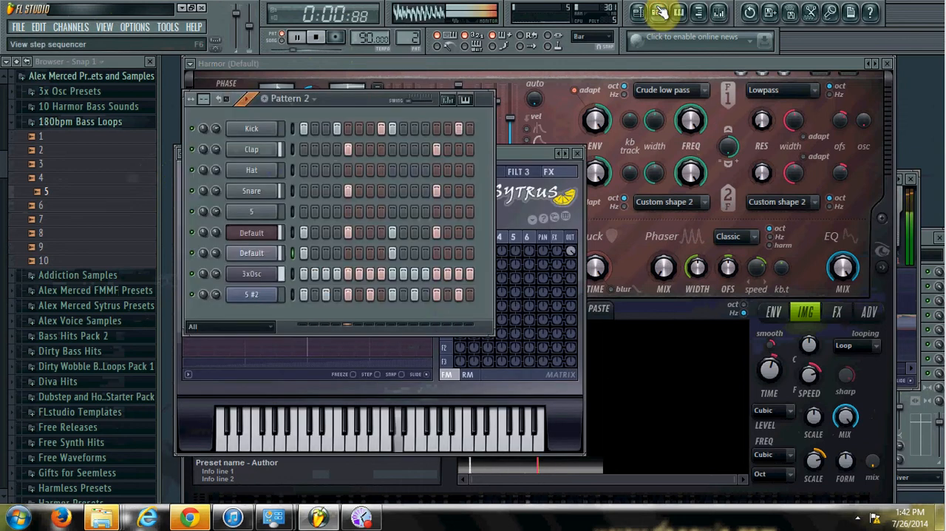
pyautogui.press('space')
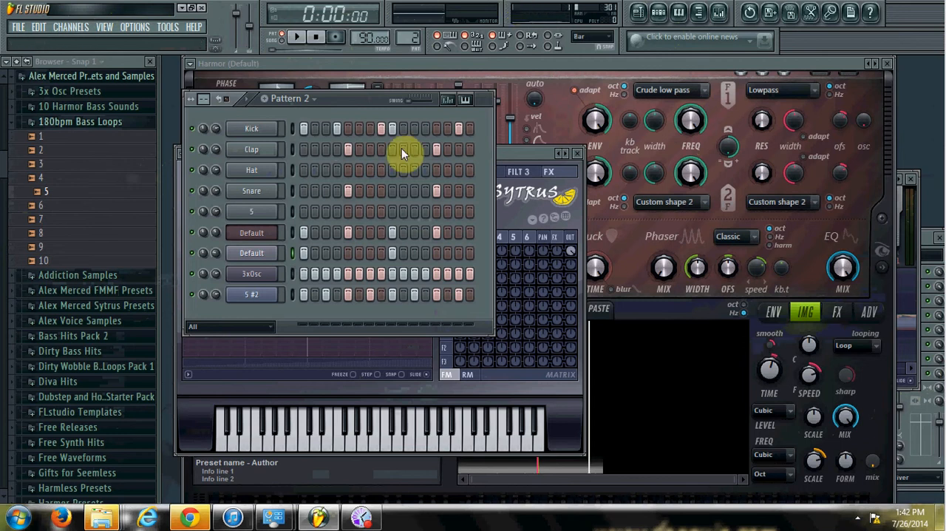
# Move the step sequencer aside and reverse the 5.wav sample in the settings of channel 5
pyautogui.moveTo(348, 100); pyautogui.dragTo(390, 176)
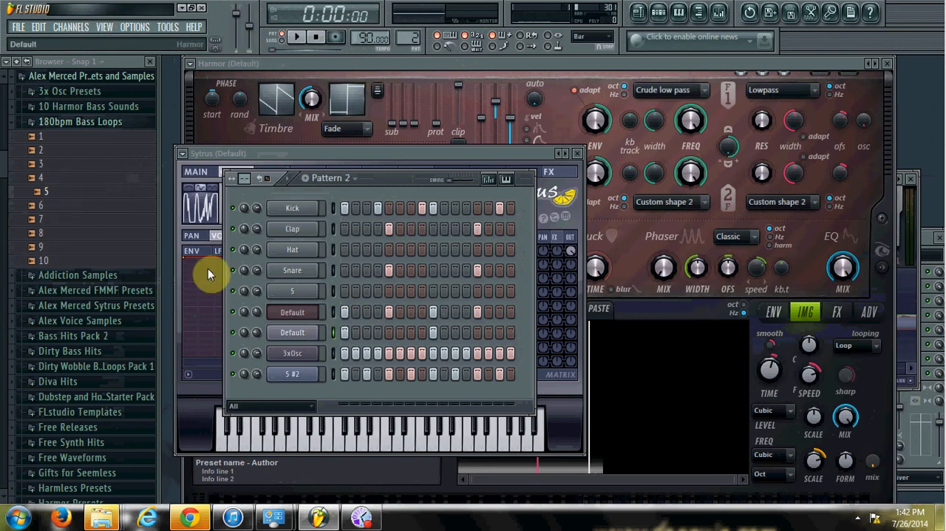
pyautogui.click(293, 291)
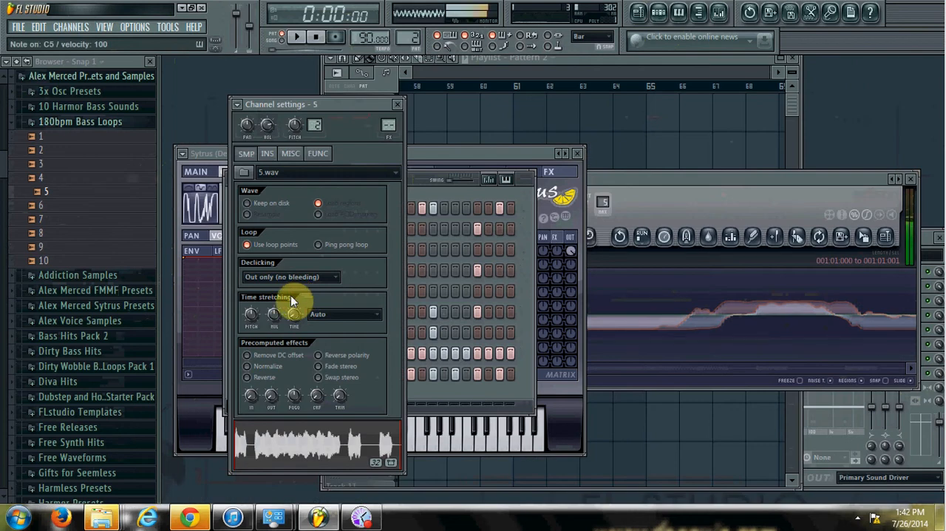
pyautogui.click(259, 378)
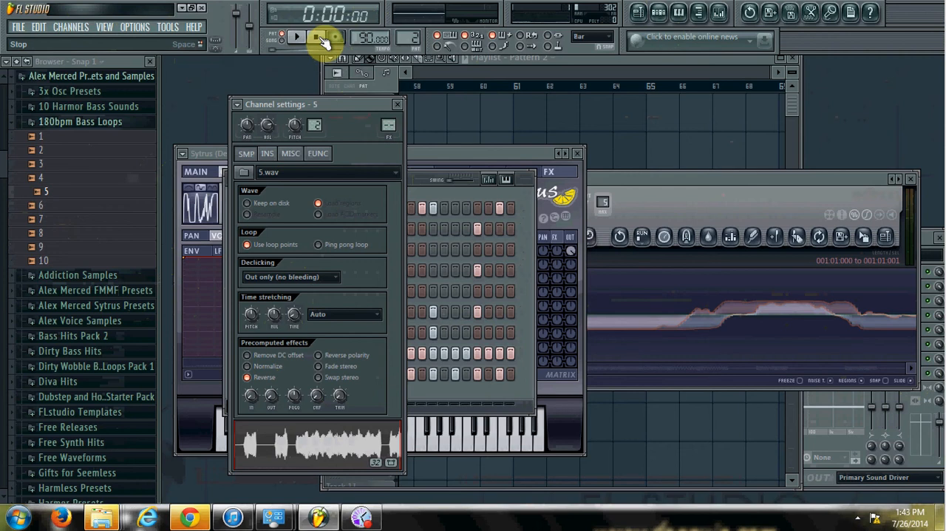
# Audition samples in the Nice Bass Hits folder, including Bass Hit 7, 6 and 4, and open Bass Hit 4 in a new sampler channel
pyautogui.click(122, 123)
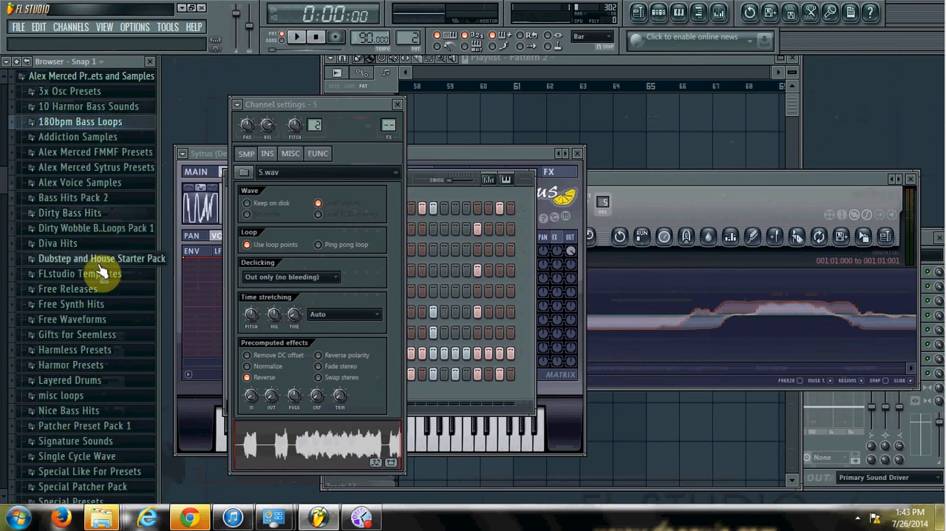
pyautogui.click(97, 413)
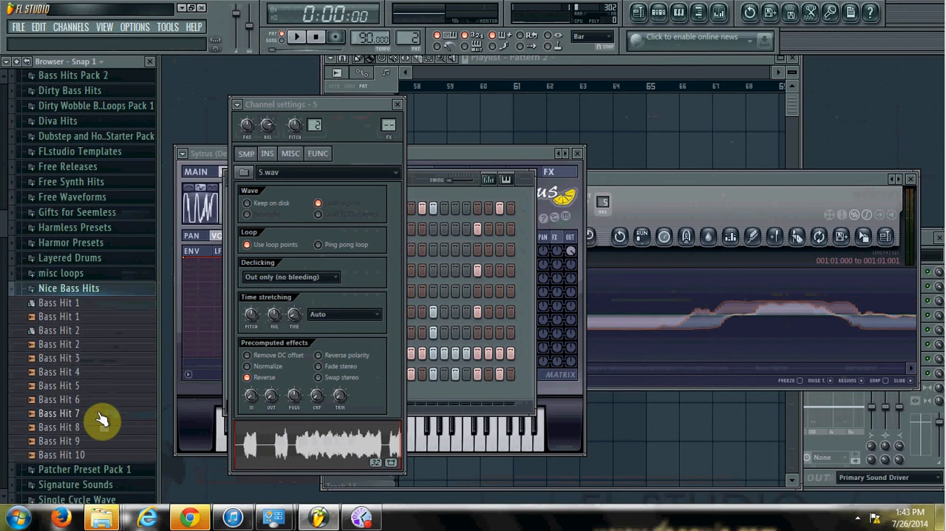
pyautogui.click(102, 417)
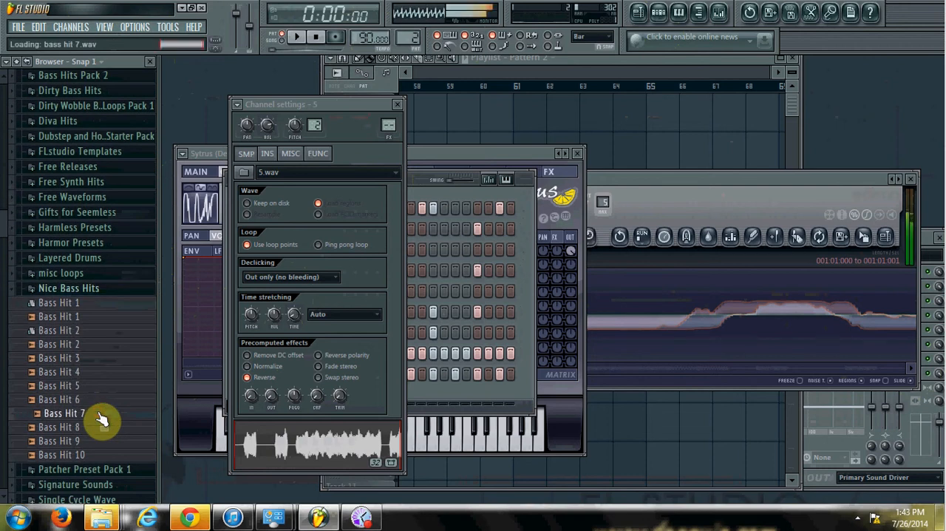
pyautogui.click(97, 403)
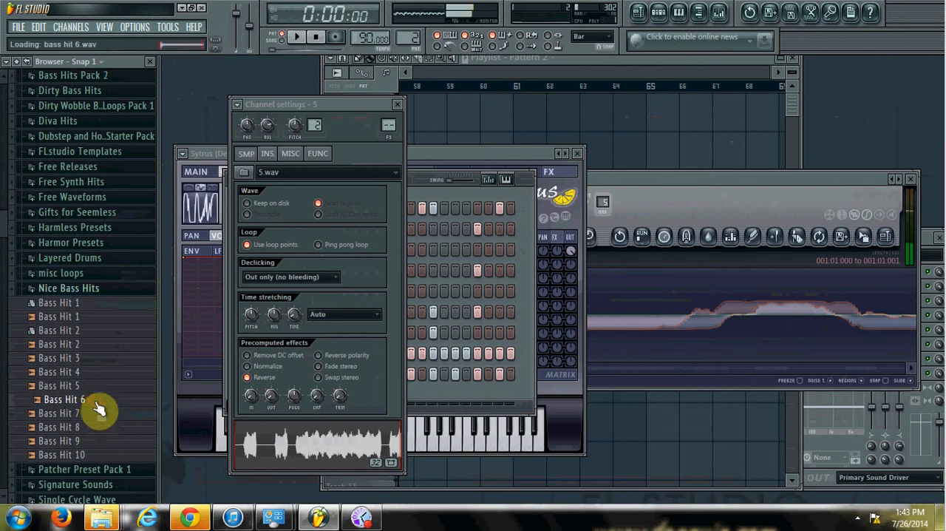
pyautogui.click(95, 373)
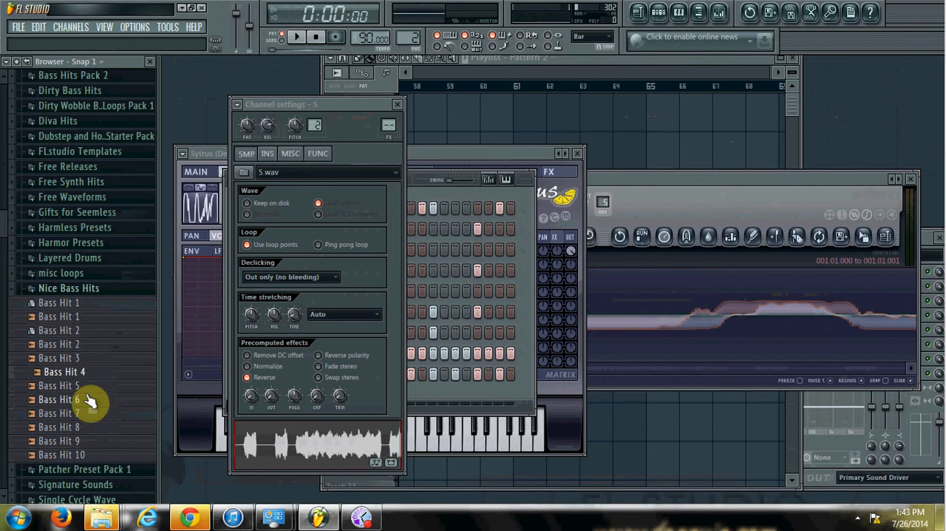
pyautogui.rightClick(90, 371)
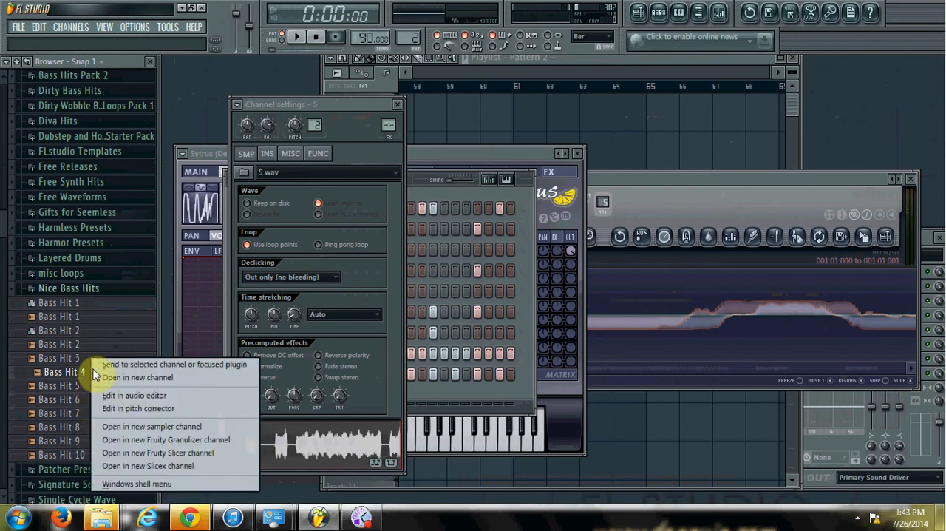
pyautogui.click(159, 431)
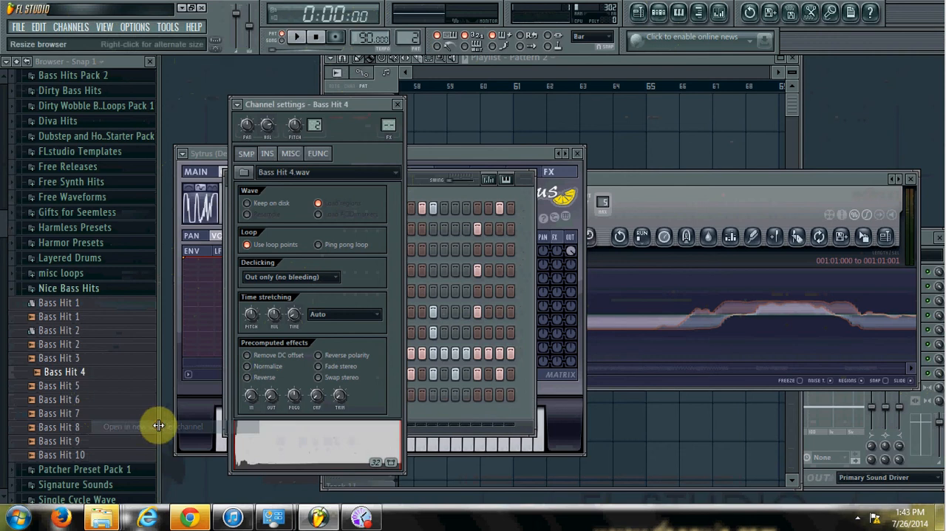
# Bring up the Bass Hit 4 channel settings and set its time stretching time to Autodetect
pyautogui.click(458, 416)
pyautogui.click(300, 396)
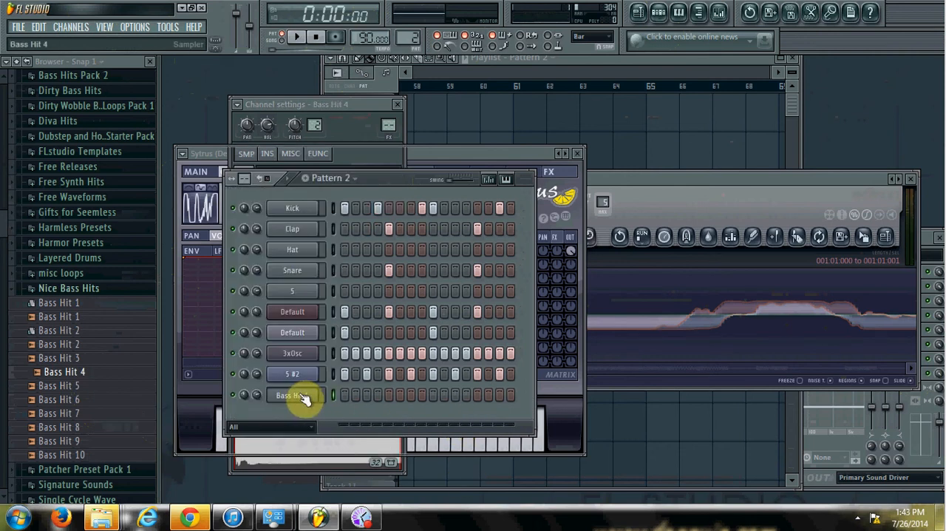
pyautogui.rightClick(293, 314)
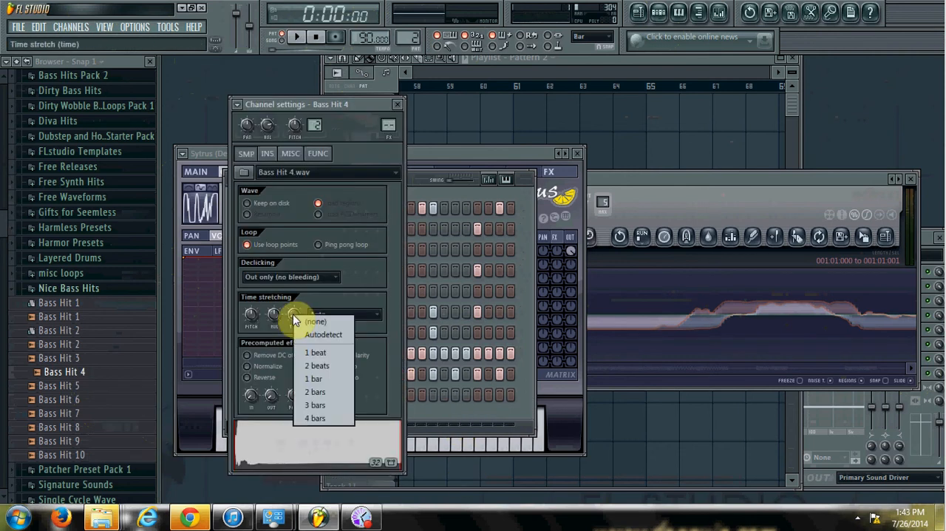
pyautogui.click(317, 327)
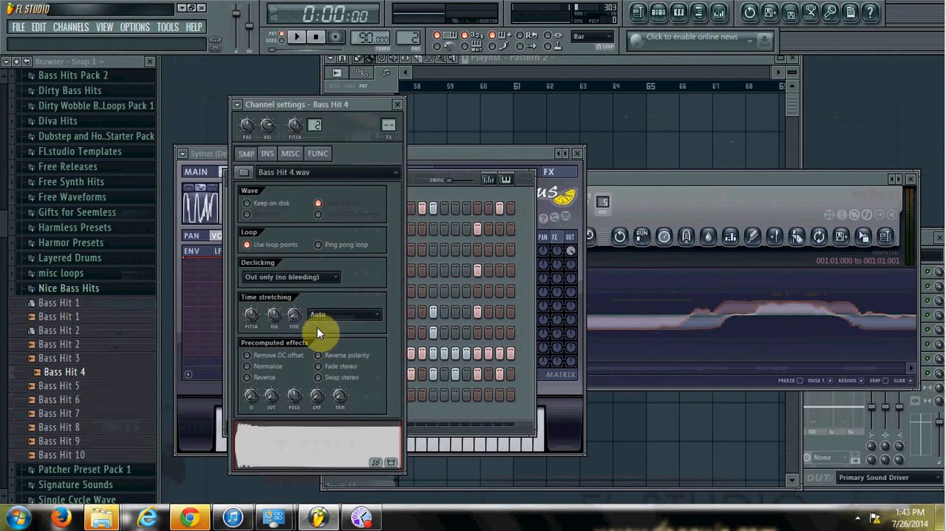
# Play low and high notes on the Bass Hit 4 channel to hear the time-stretched sample across pitches
pyautogui.press('n')
pyautogui.press('b')
pyautogui.press('c')
pyautogui.press('v')
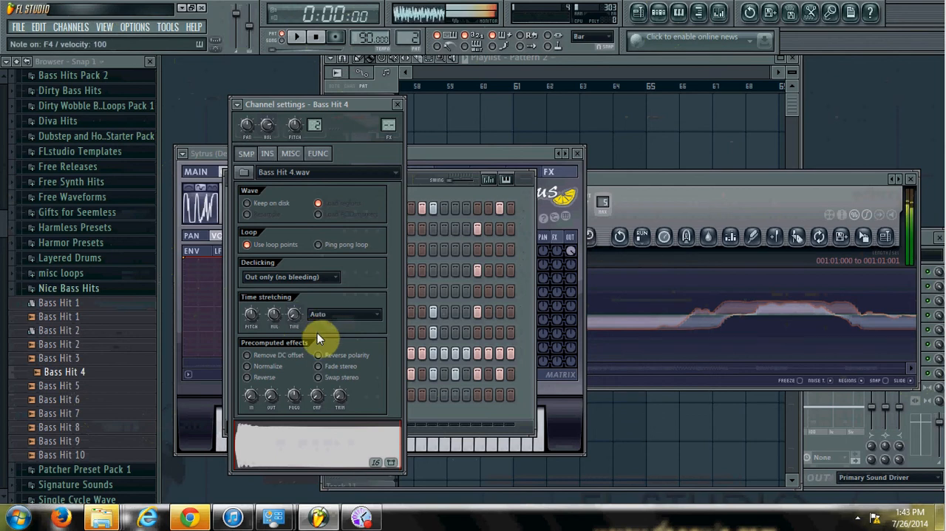
pyautogui.press('y')
pyautogui.press('b')
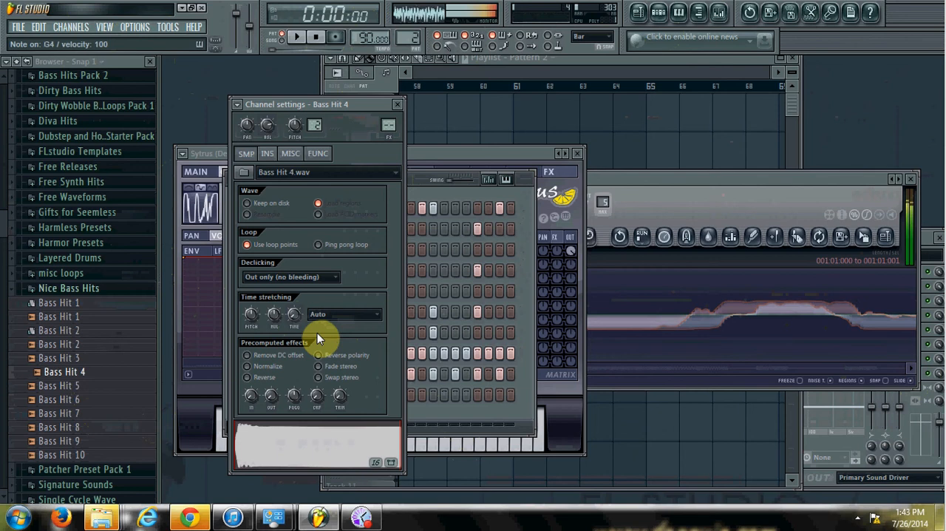
pyautogui.press('v')
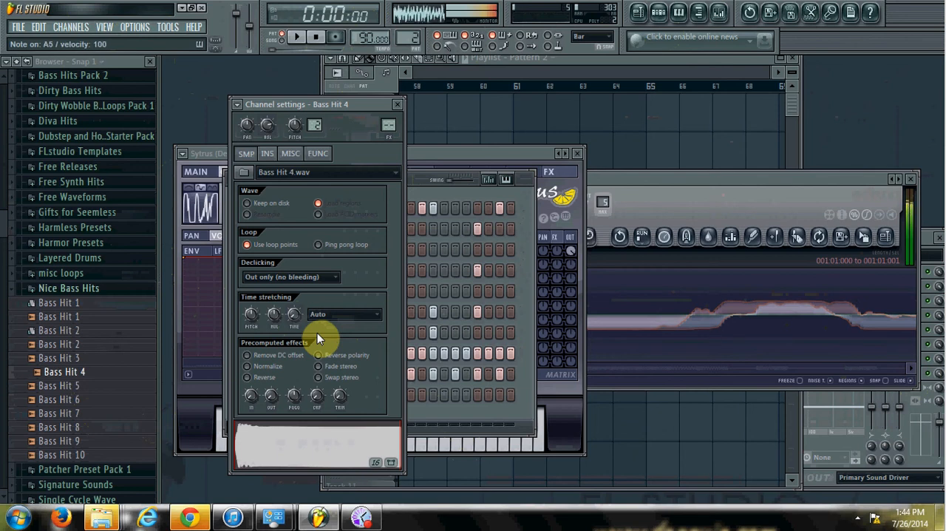
pyautogui.press('b')
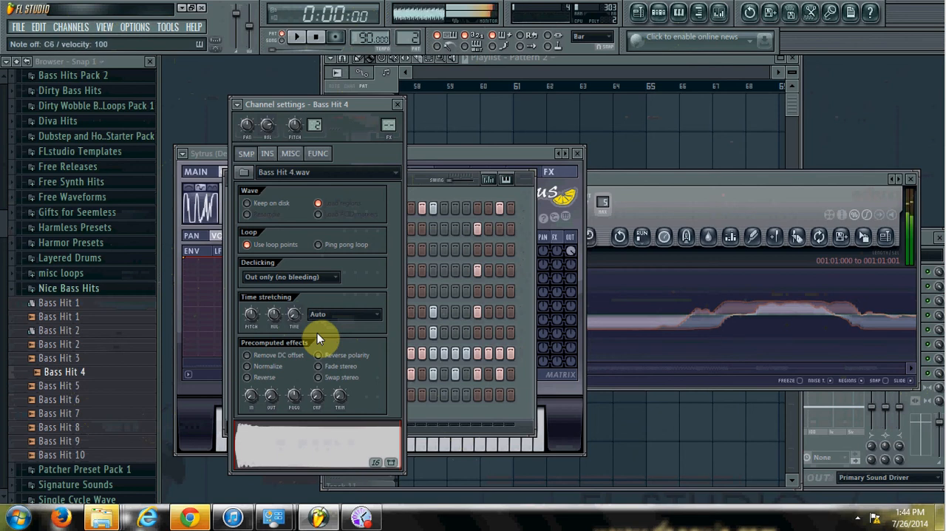
# Enable the volume envelope in Bass Hit 4's instrument properties and audition it with a few notes
pyautogui.click(268, 154)
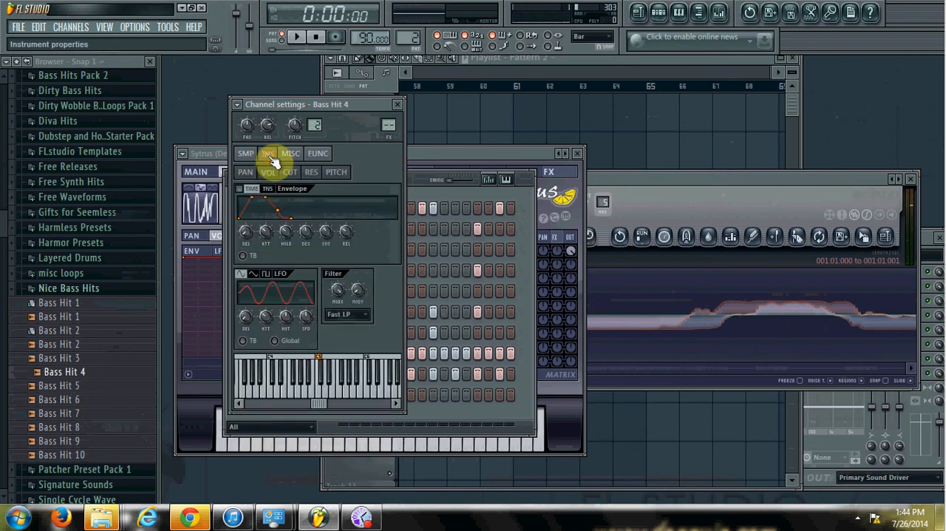
pyautogui.click(240, 188)
pyautogui.press('n')
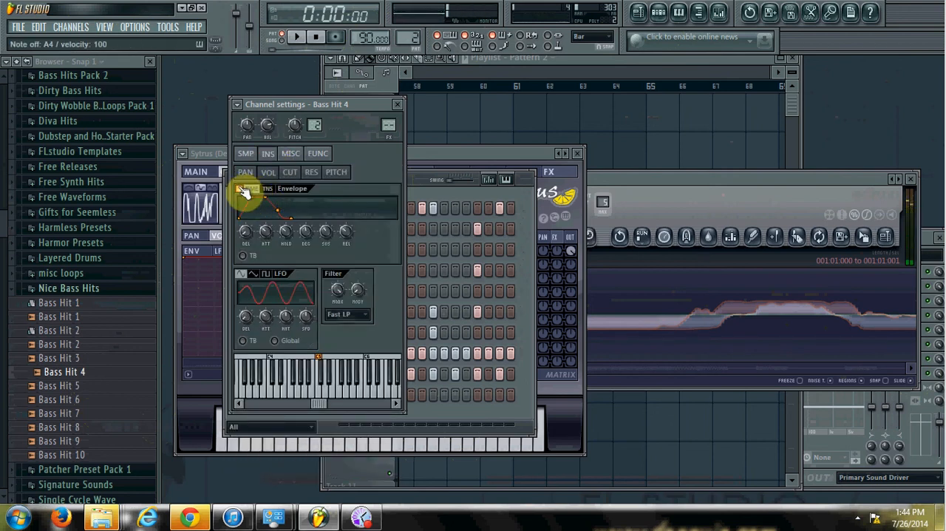
pyautogui.press('i')
pyautogui.press('o')
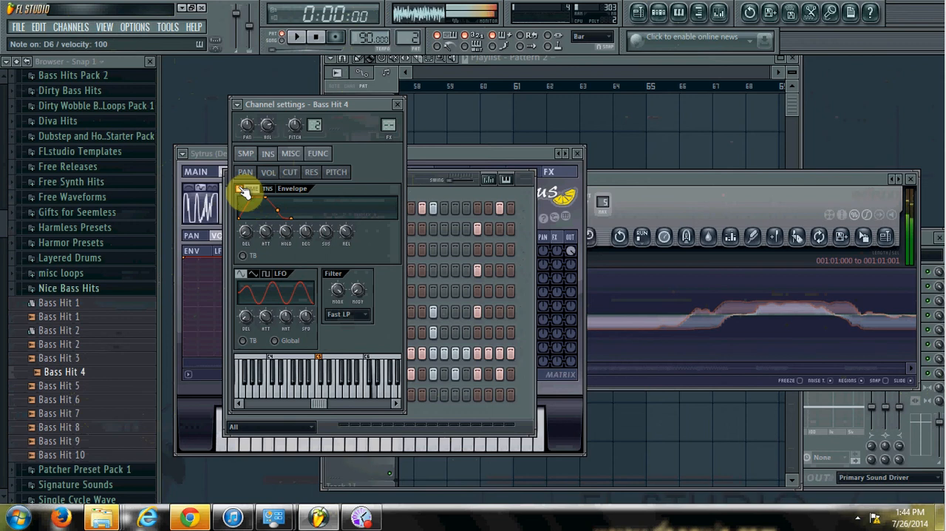
pyautogui.press('u')
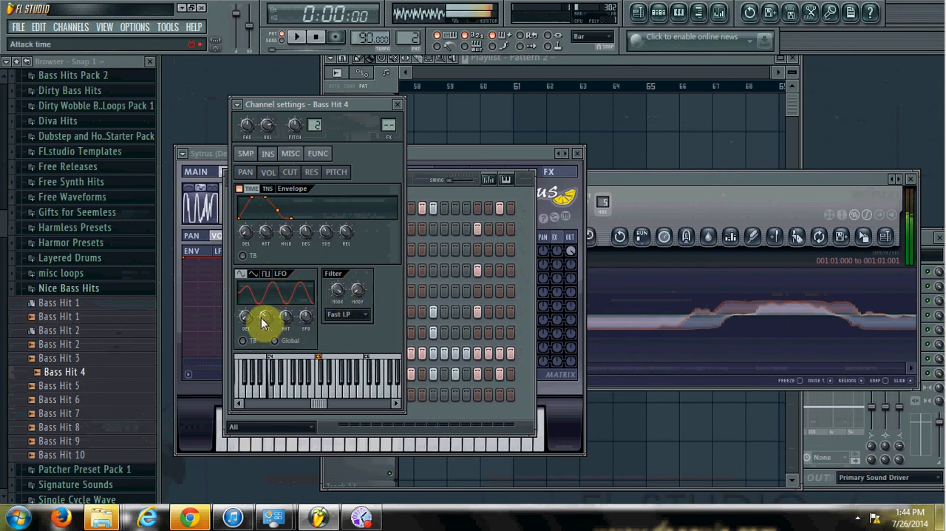
# Shape Bass Hit 4's volume LFO as a tempo-based, global triangle wave and adjust its amount and speed for fast modulation
pyautogui.moveTo(306, 318); pyautogui.dragTo(296, 204)
pyautogui.click(252, 273)
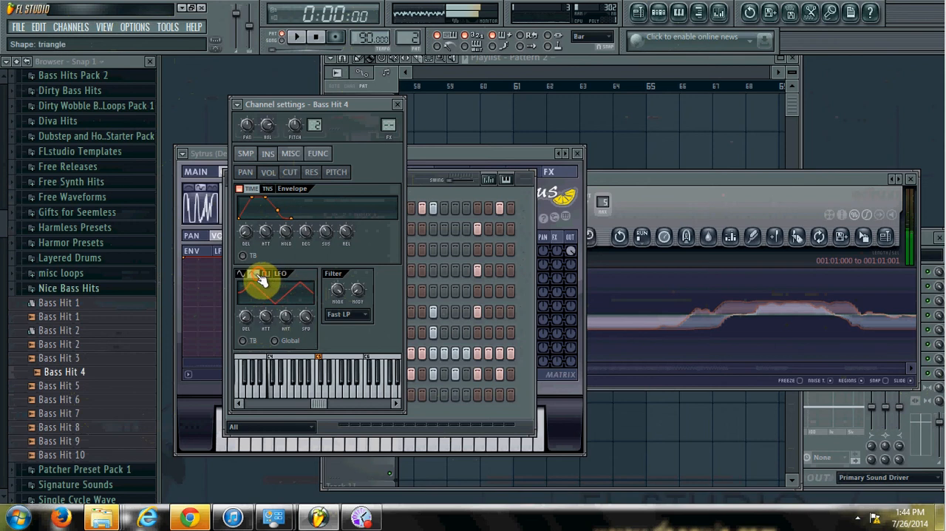
pyautogui.moveTo(246, 318)
pyautogui.mouseDown()
pyautogui.moveTo(247, 299)
pyautogui.moveTo(247, 318)
pyautogui.moveTo(263, 313)
pyautogui.mouseUp()
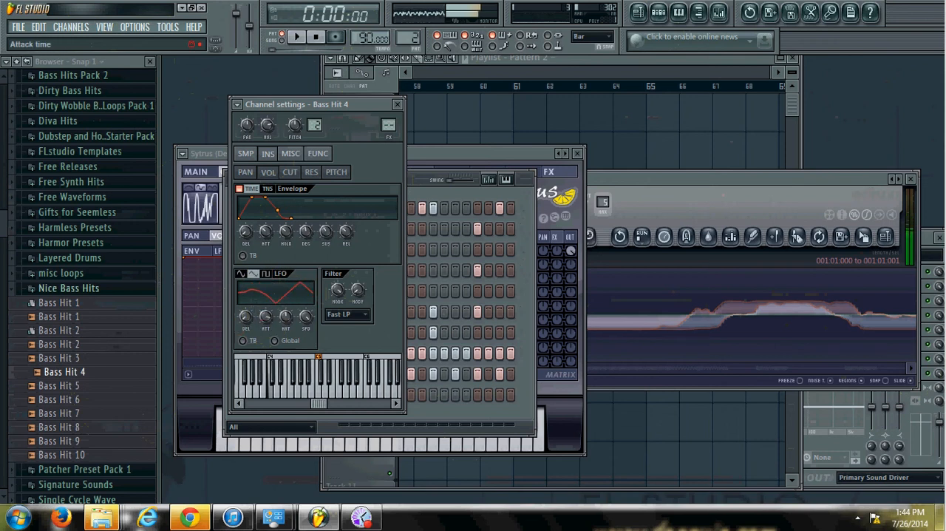
pyautogui.click(246, 342)
pyautogui.click(278, 341)
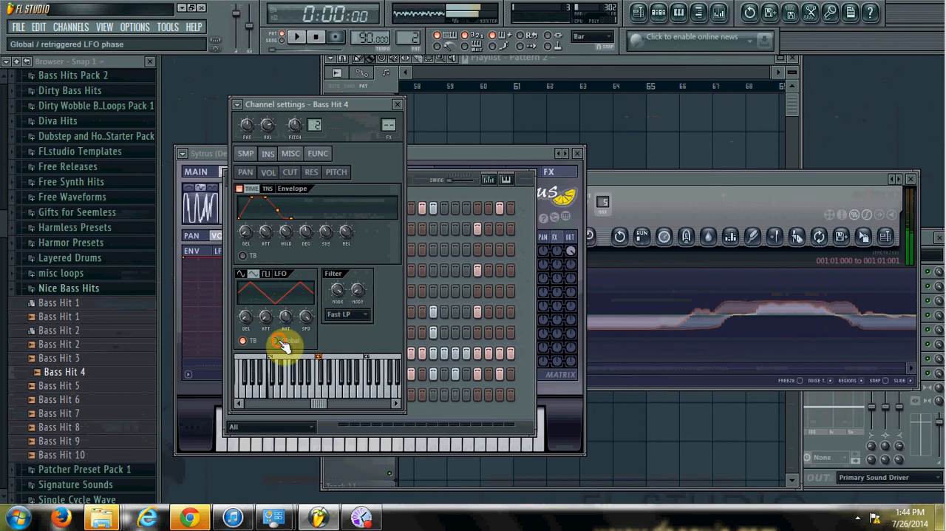
pyautogui.moveTo(305, 316); pyautogui.dragTo(305, 292)
pyautogui.click(285, 316)
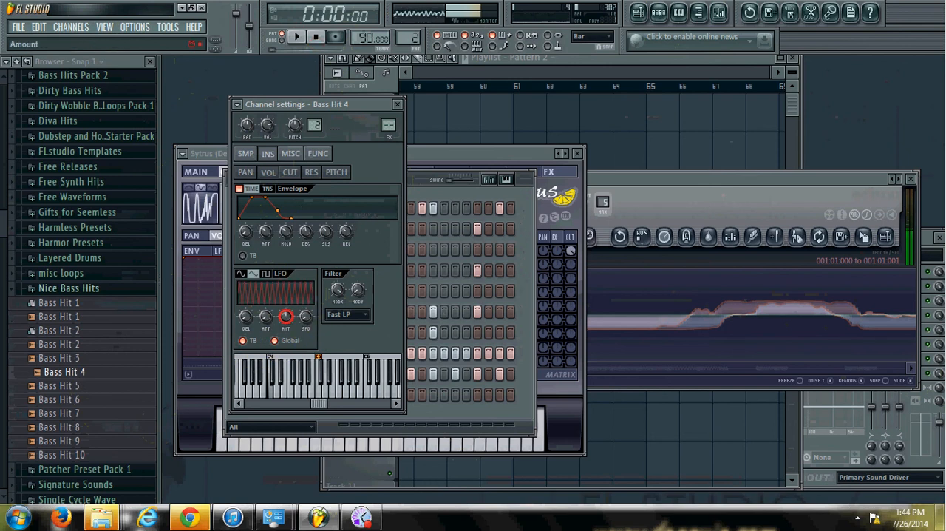
pyautogui.click(287, 318)
# Play several notes on the Bass Hit 4 channel to hear the fast LFO modulation
pyautogui.press('n')
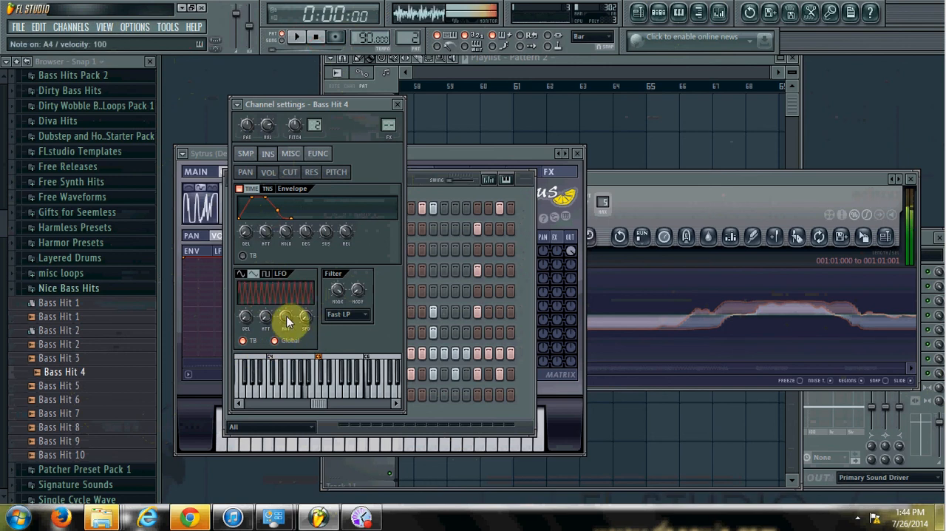
pyautogui.click(272, 361)
pyautogui.press('b')
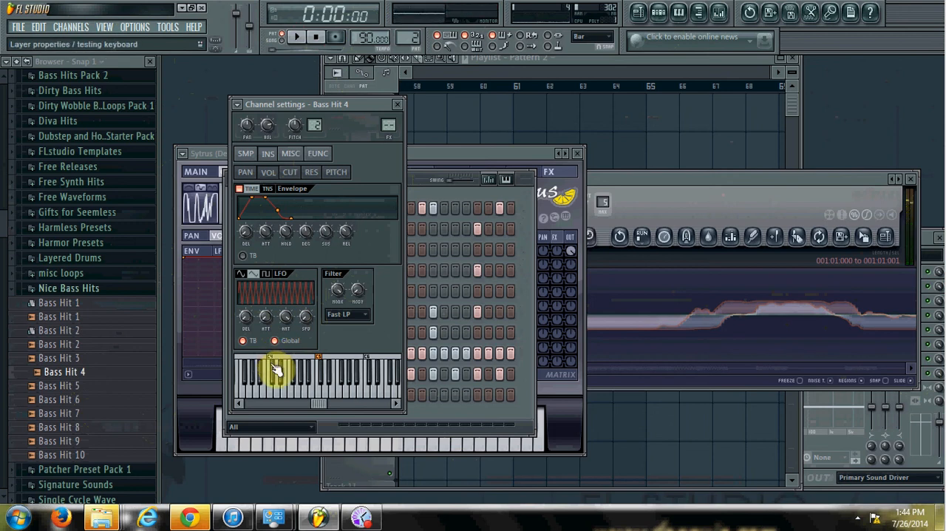
pyautogui.press('x')
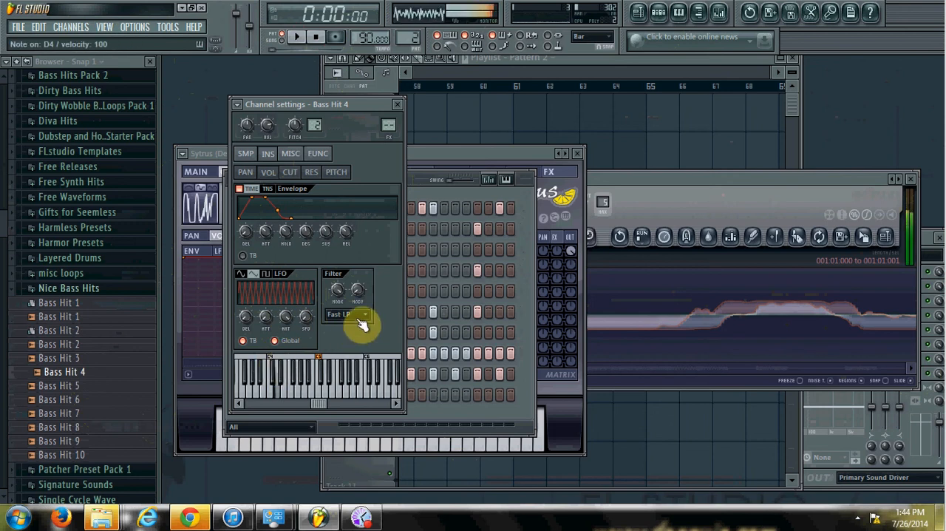
pyautogui.press('z')
pyautogui.press('i')
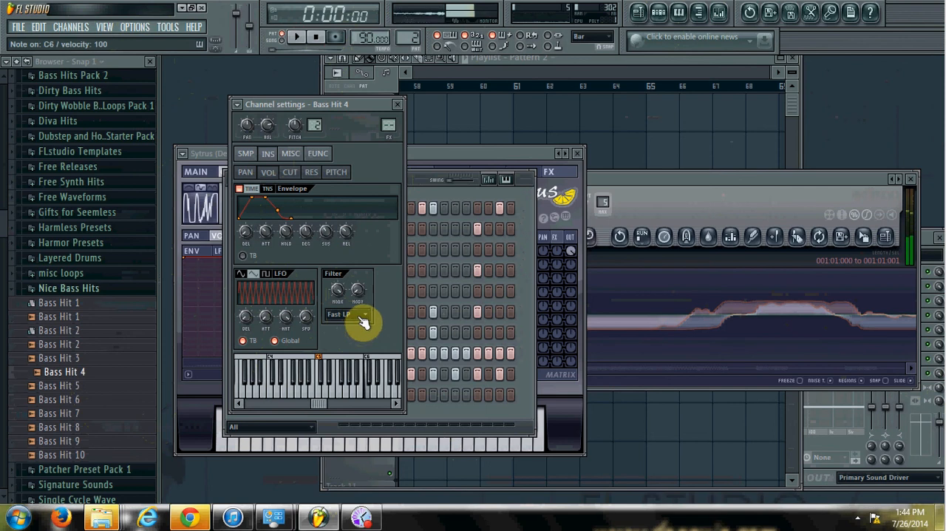
pyautogui.press('o')
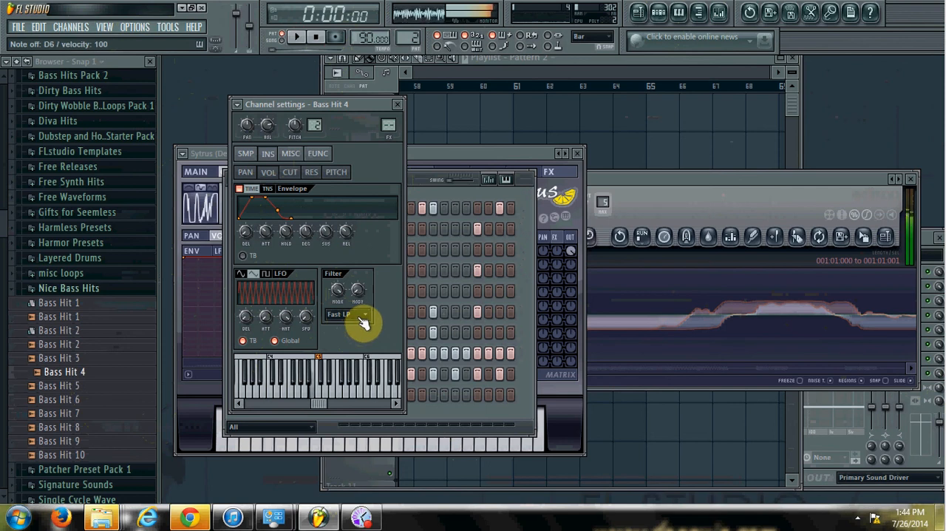
# Slow down the LFO speed of Bass Hit 4 and audition the wobble with low and high notes
pyautogui.moveTo(305, 316); pyautogui.dragTo(300, 248)
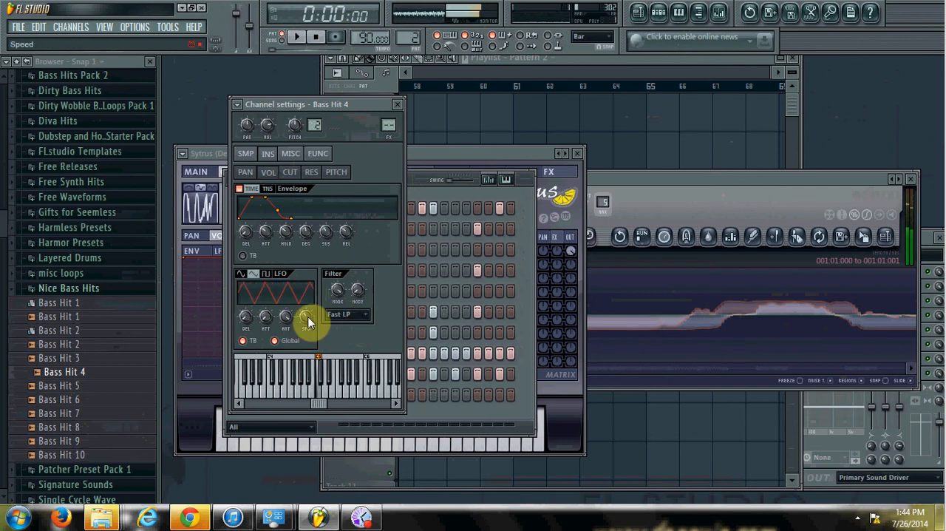
pyautogui.press('q')
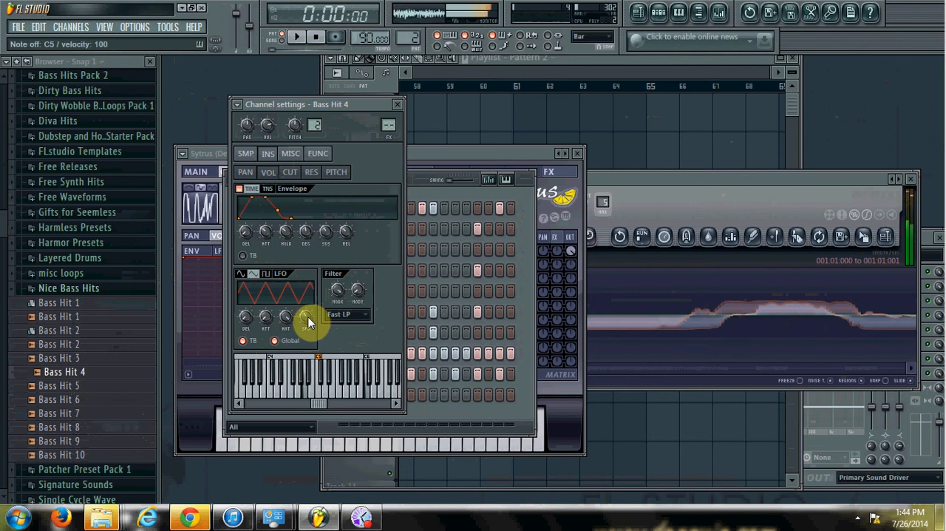
pyautogui.press('u')
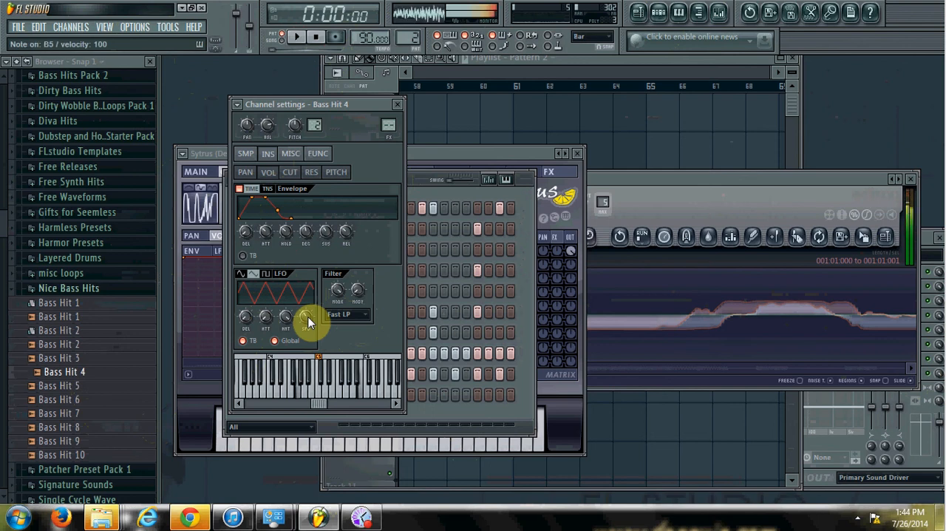
pyautogui.press('y')
pyautogui.press('z')
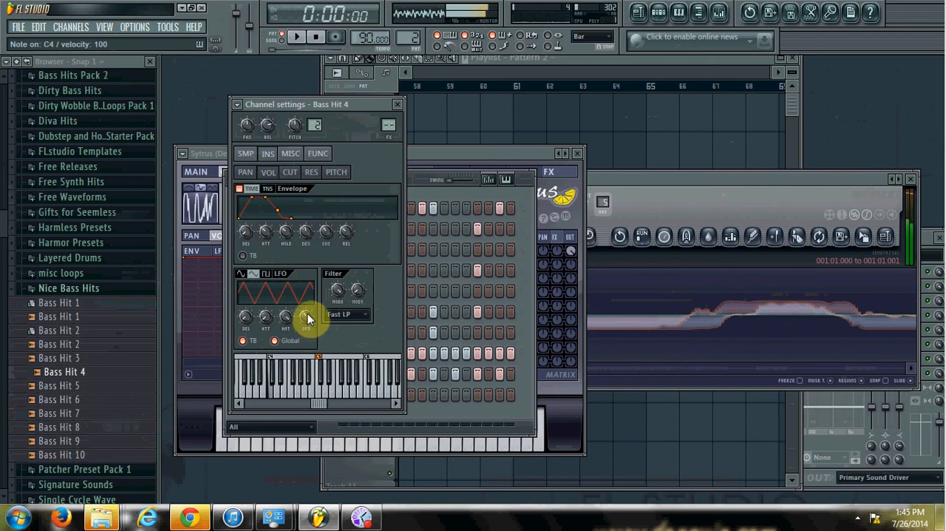
pyautogui.press('c')
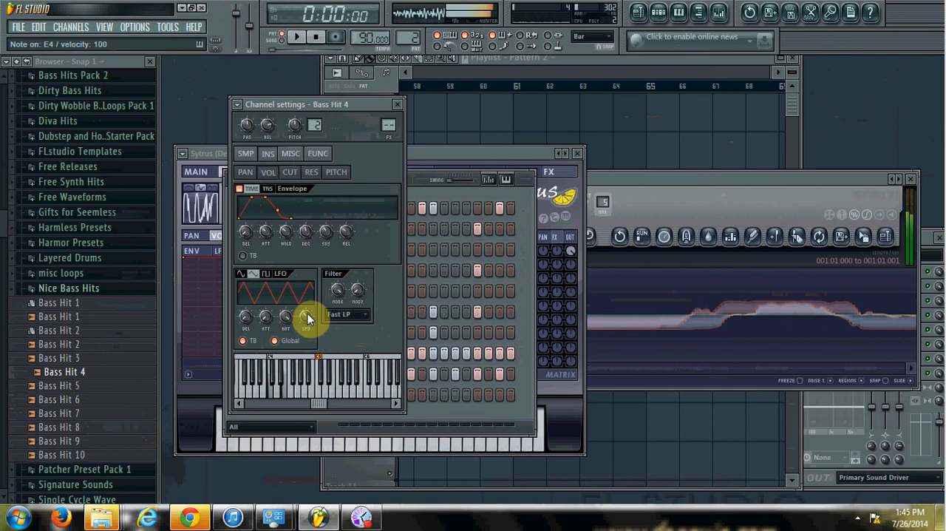
pyautogui.press('n')
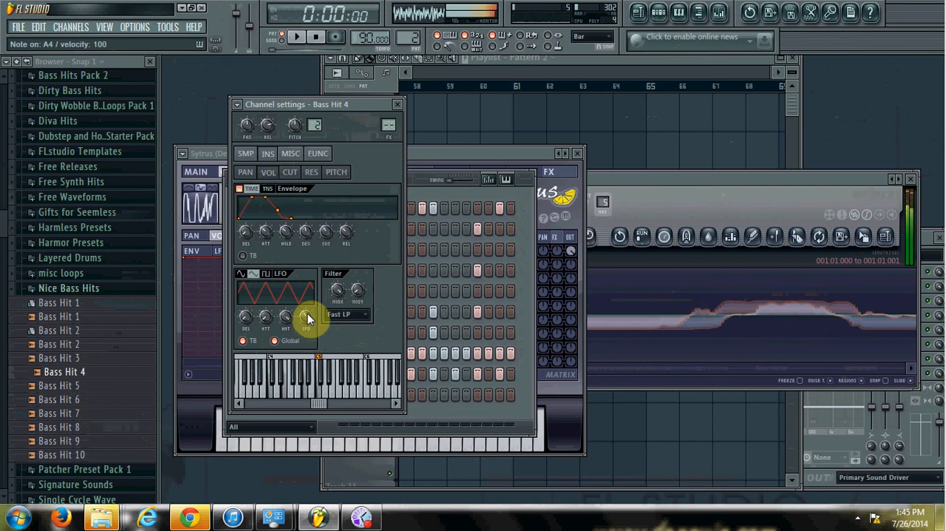
pyautogui.press('b')
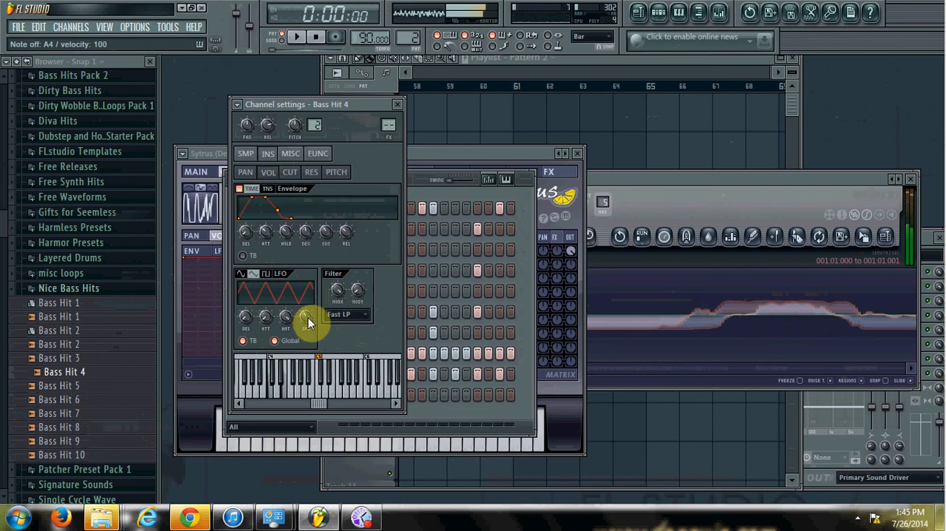
pyautogui.press('n')
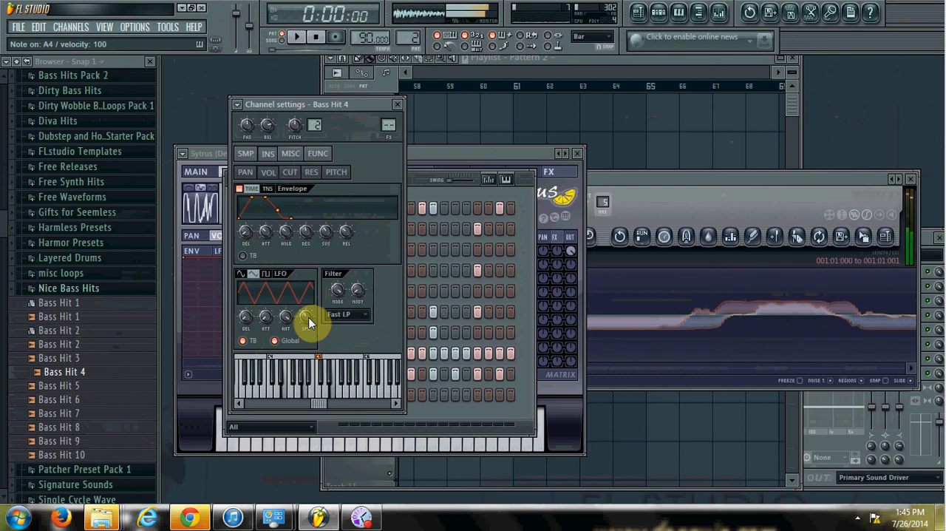
pyautogui.press('w')
pyautogui.press('x')
pyautogui.press('b')
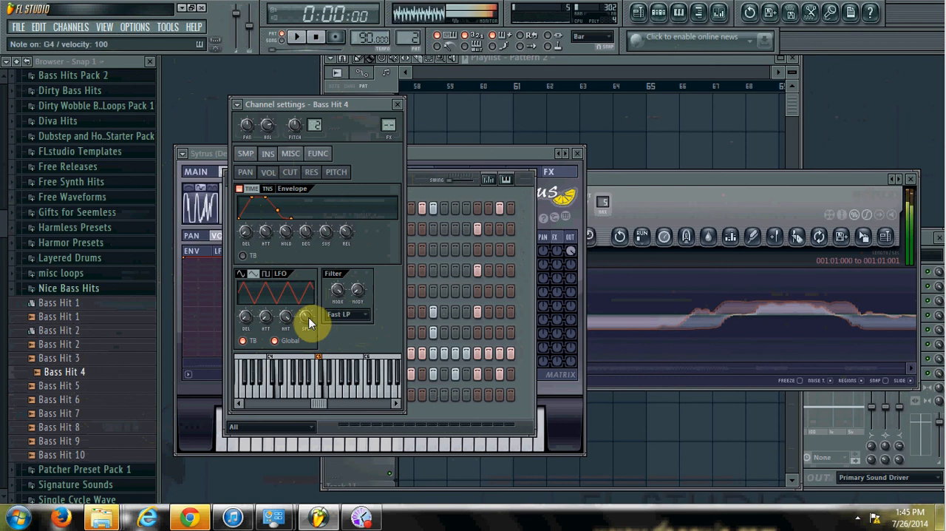
pyautogui.press('u')
pyautogui.press('z')
pyautogui.press('y')
pyautogui.press('w')
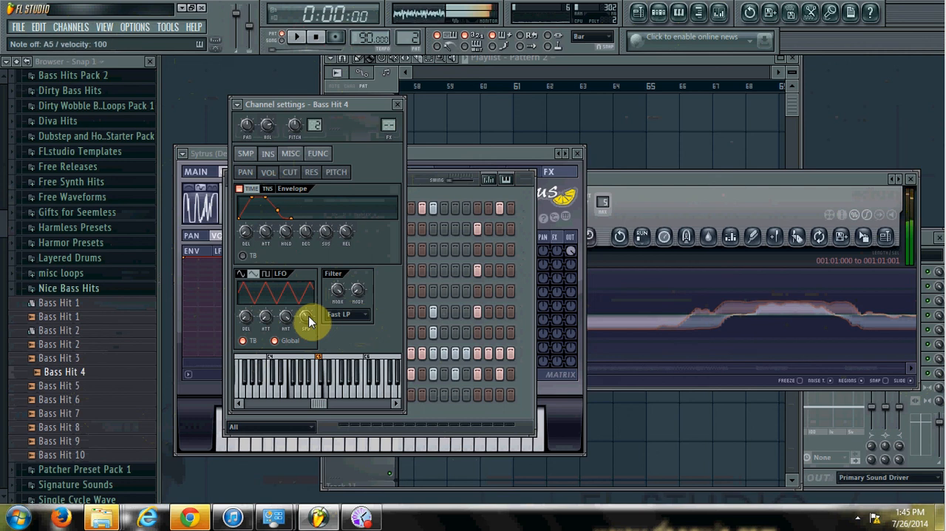
pyautogui.press('n')
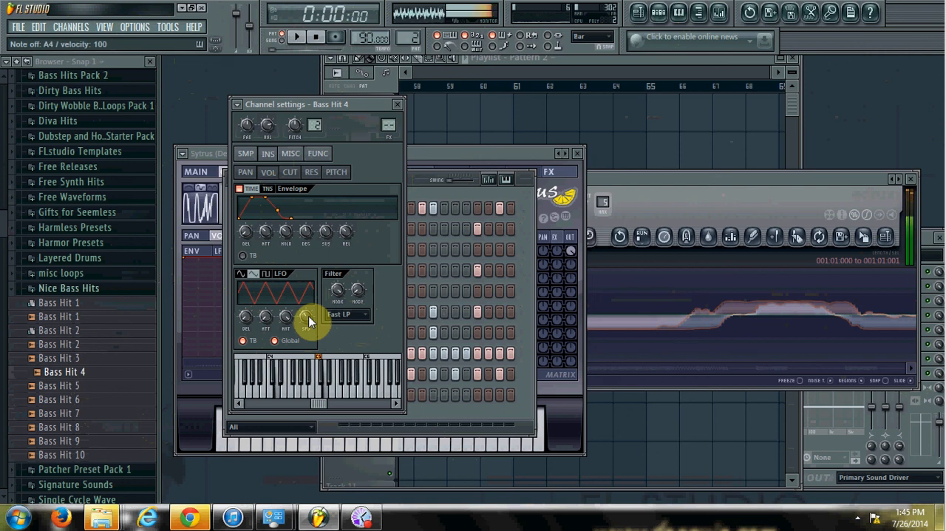
pyautogui.press('e')
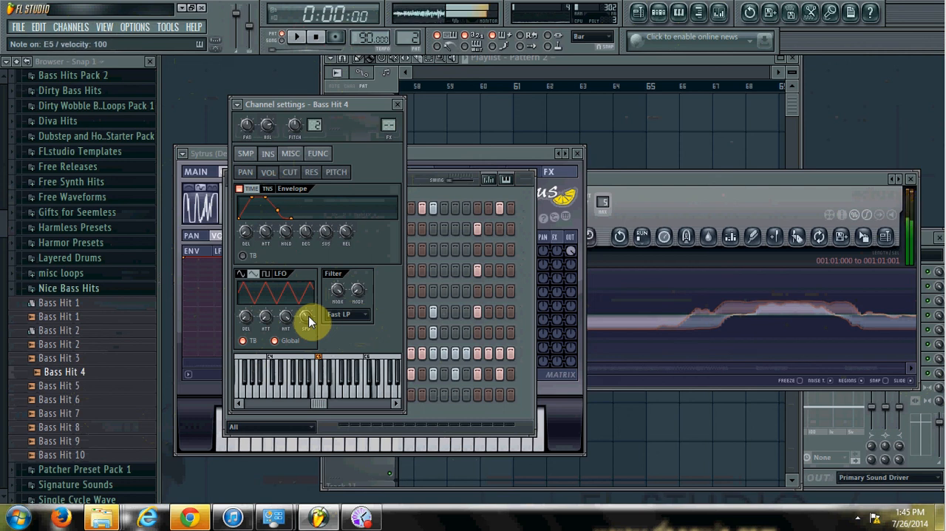
pyautogui.press('o')
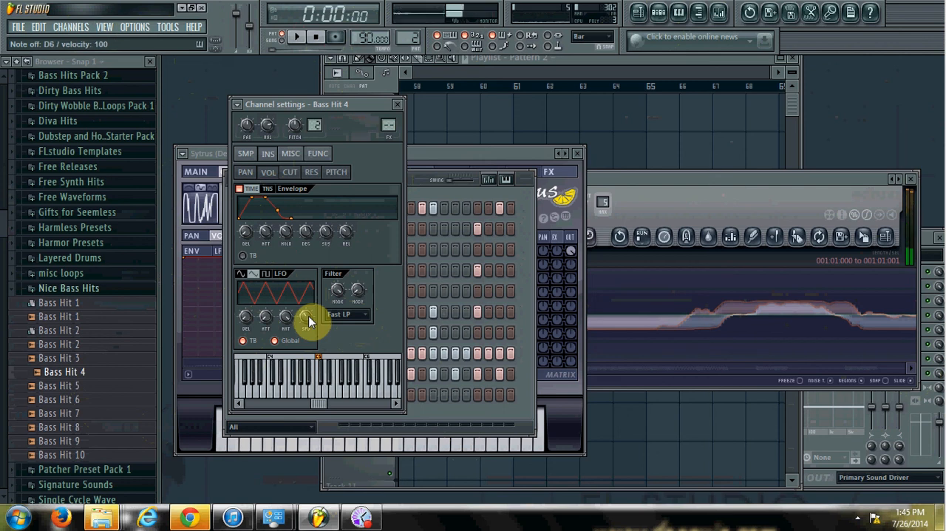